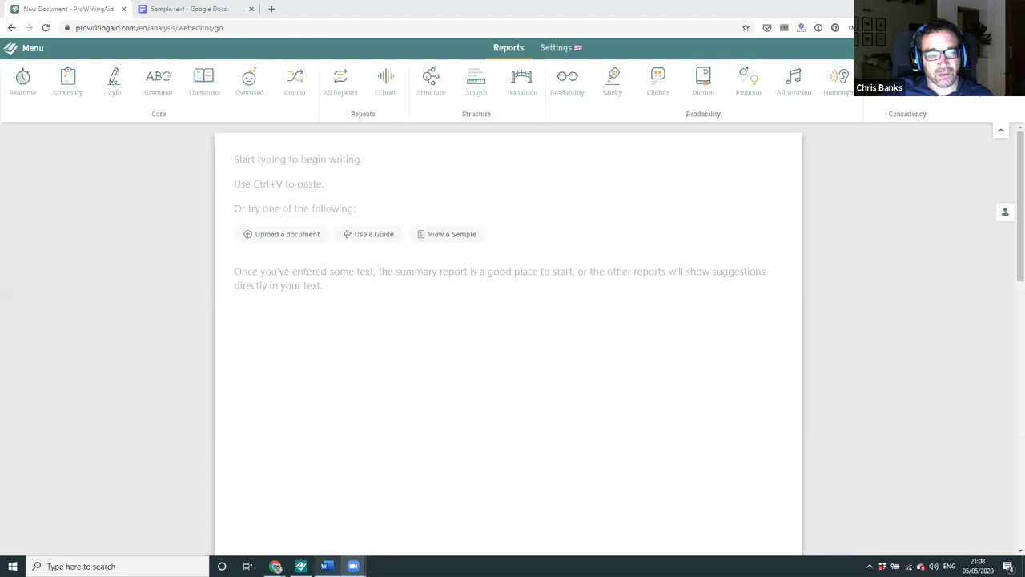
mouse_move(326, 566)
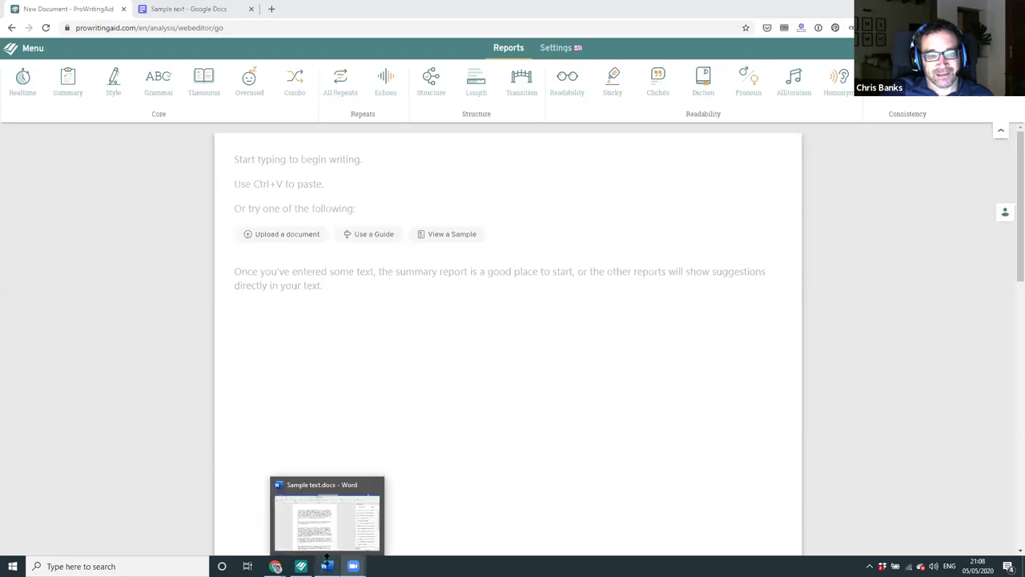
click(327, 519)
click(326, 519)
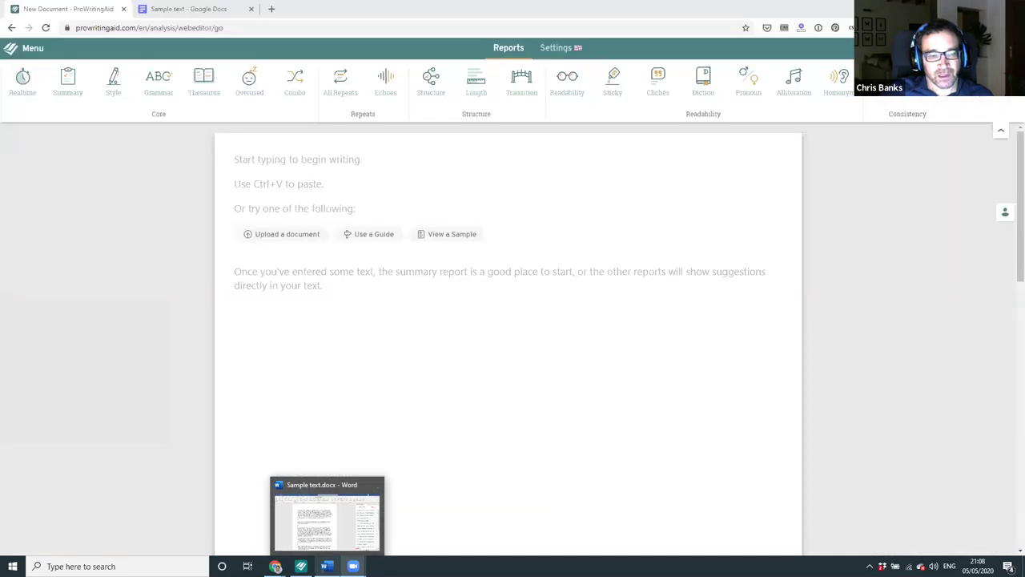
mouse_move(301, 566)
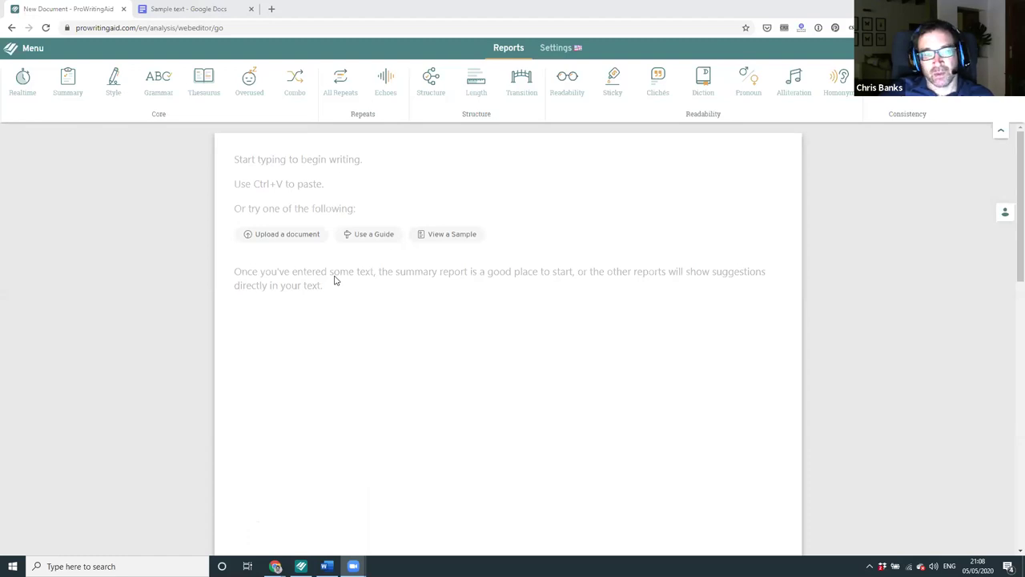
Upload the Sample text Word document from the Desktop folder into the blank web editor document.
click(287, 233)
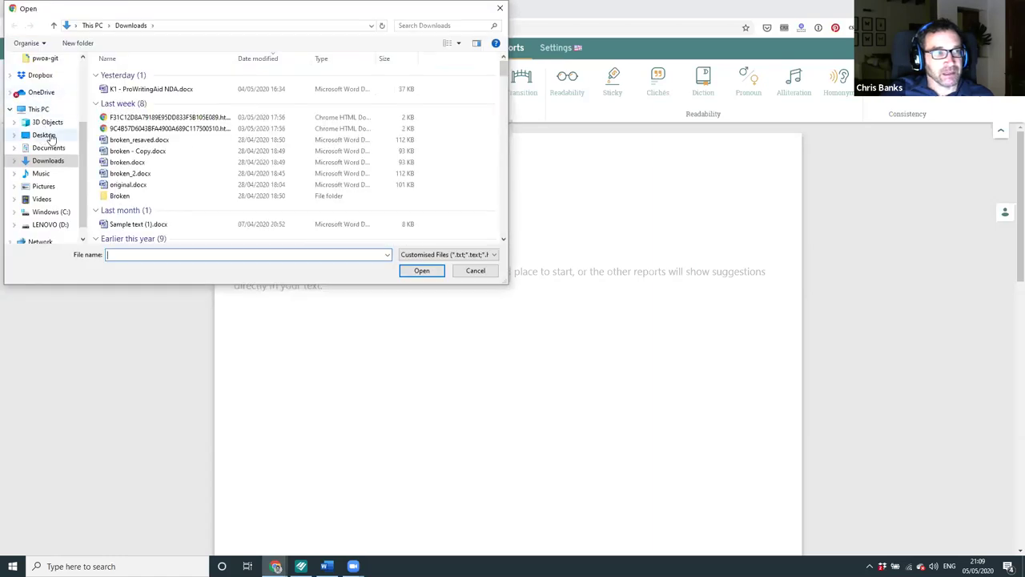
click(44, 135)
double_click(132, 73)
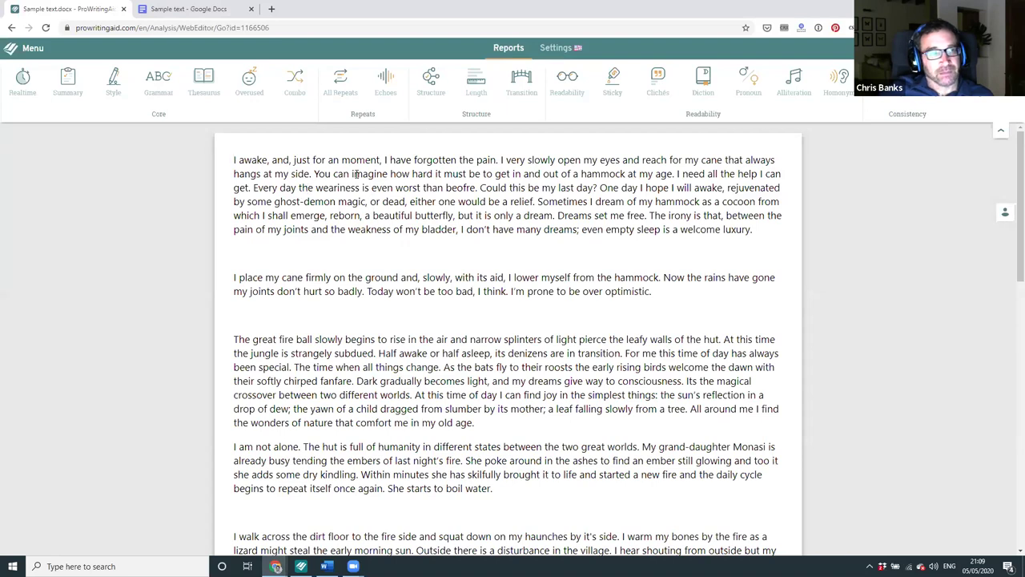
Look over the uploaded text and view the grammar suggestion for "an moment" in the first sentence.
scroll(356, 174, down, 1)
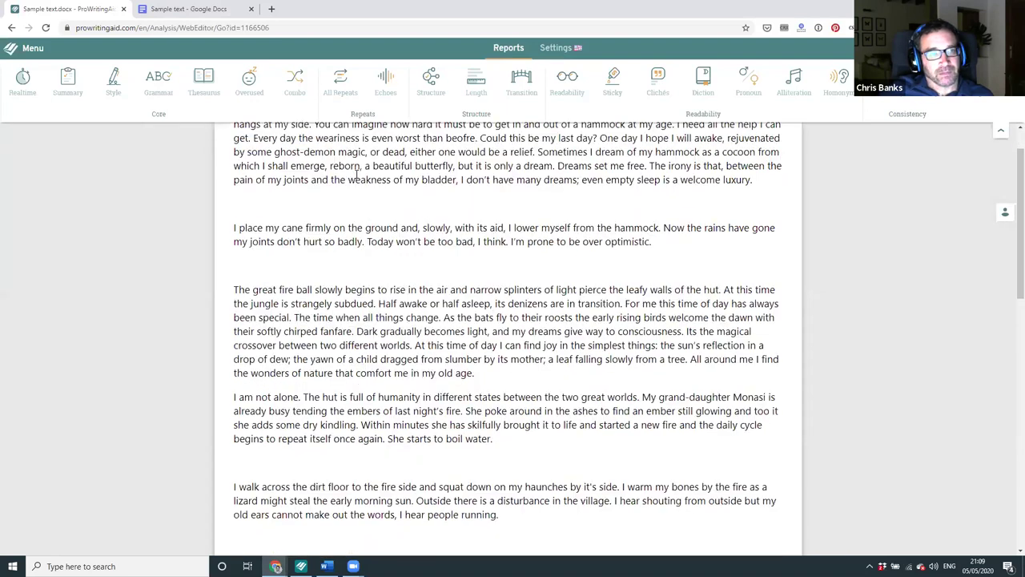
click(356, 174)
scroll(353, 172, up, 1)
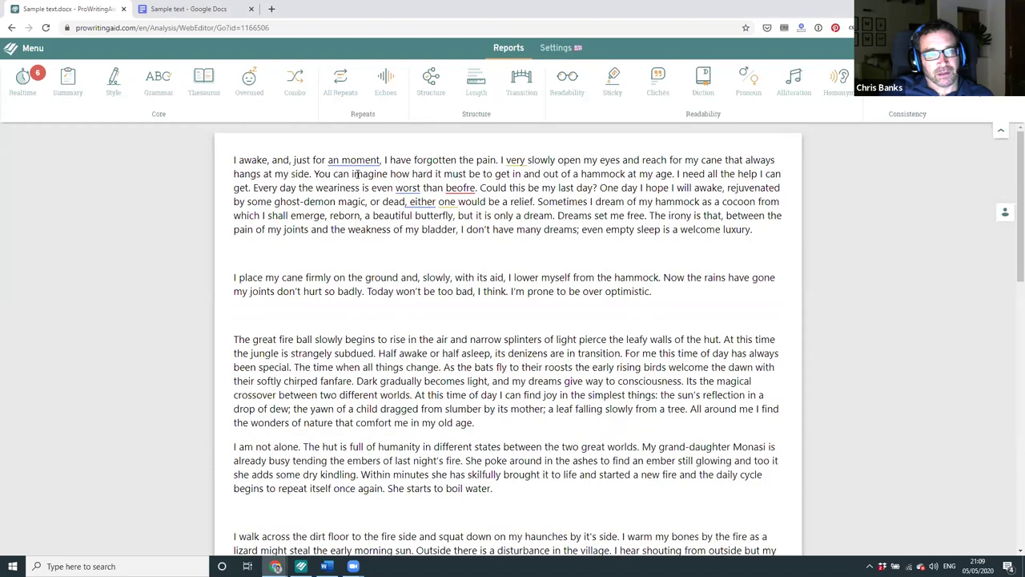
click(276, 158)
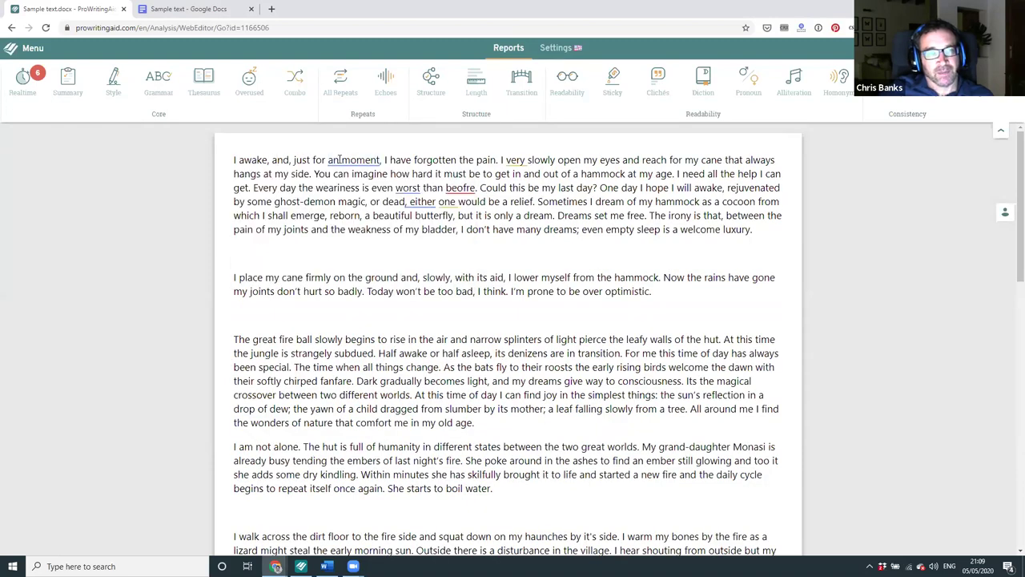
mouse_move(340, 159)
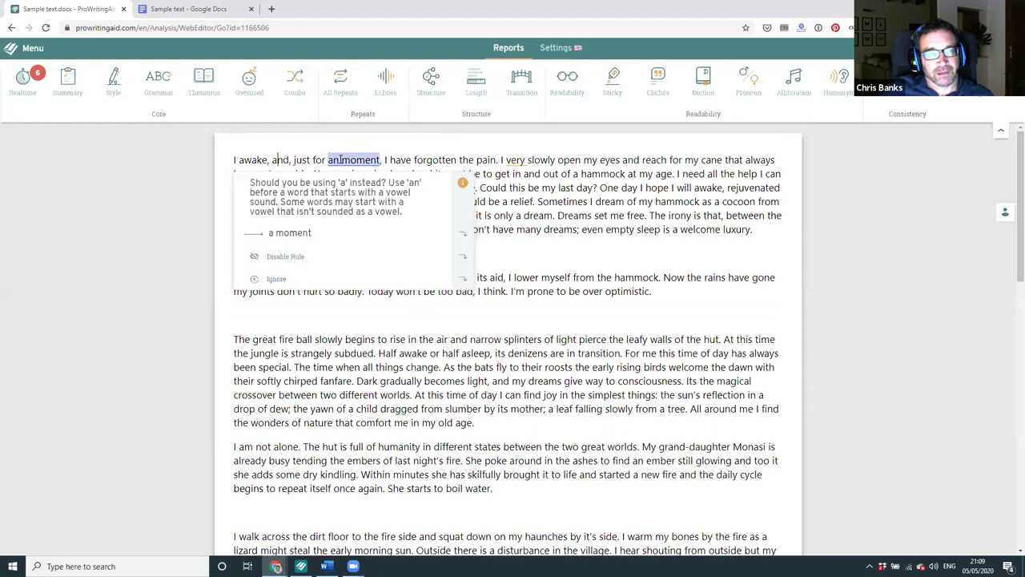
click(408, 158)
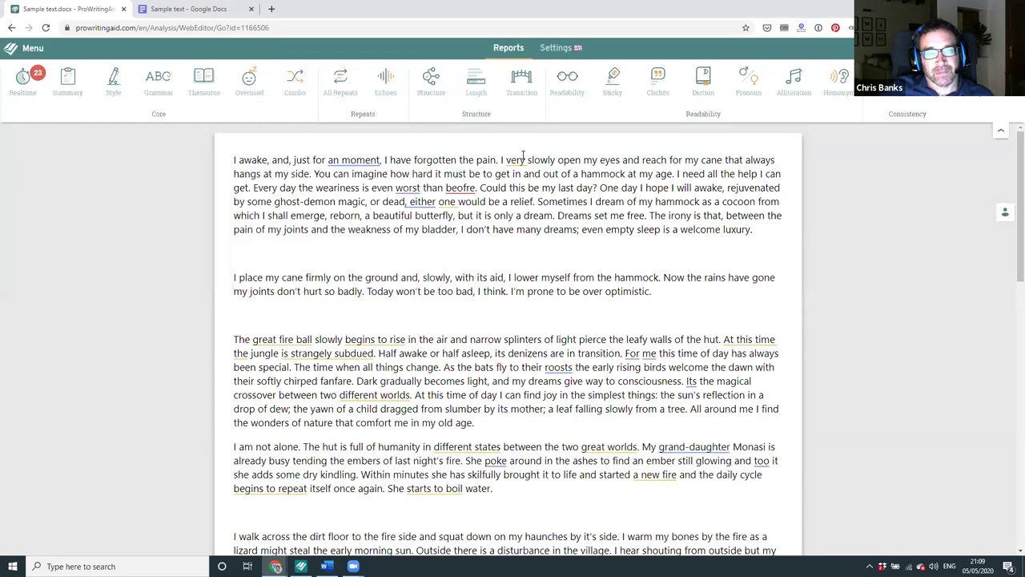
View the readability suggestion for "very" in the first paragraph and open its detailed explanation.
mouse_move(523, 157)
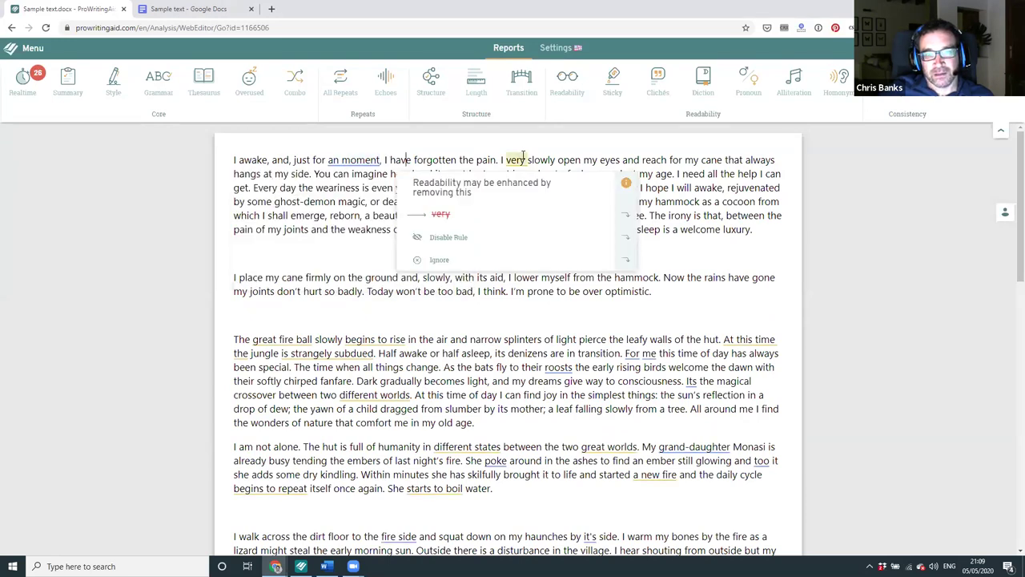
click(556, 160)
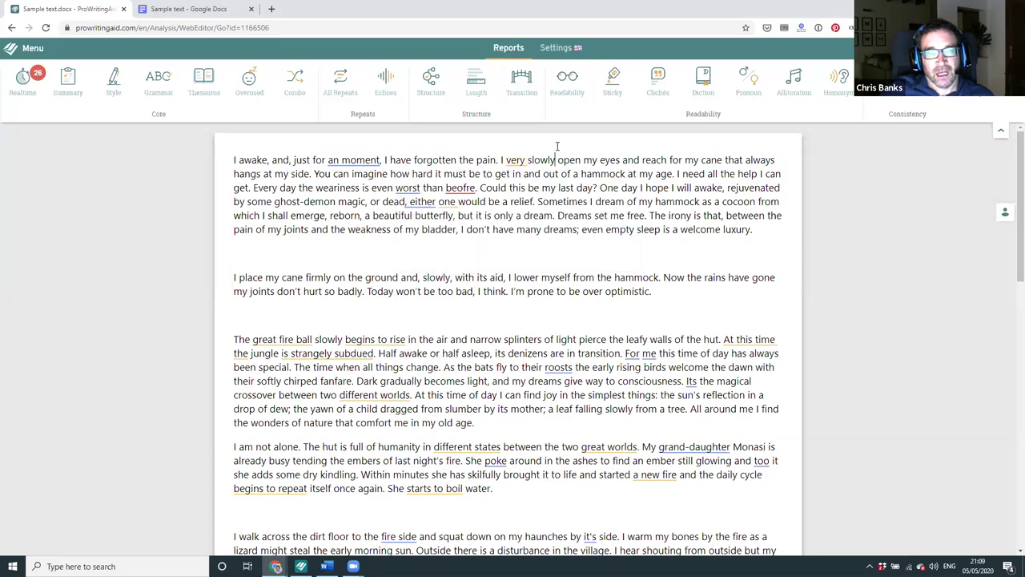
mouse_move(461, 186)
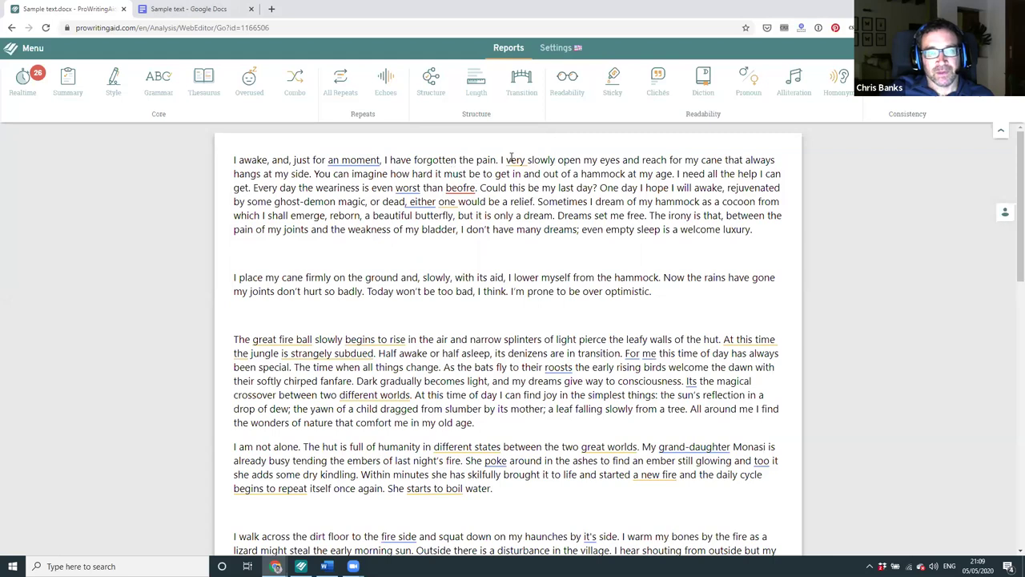
mouse_move(511, 159)
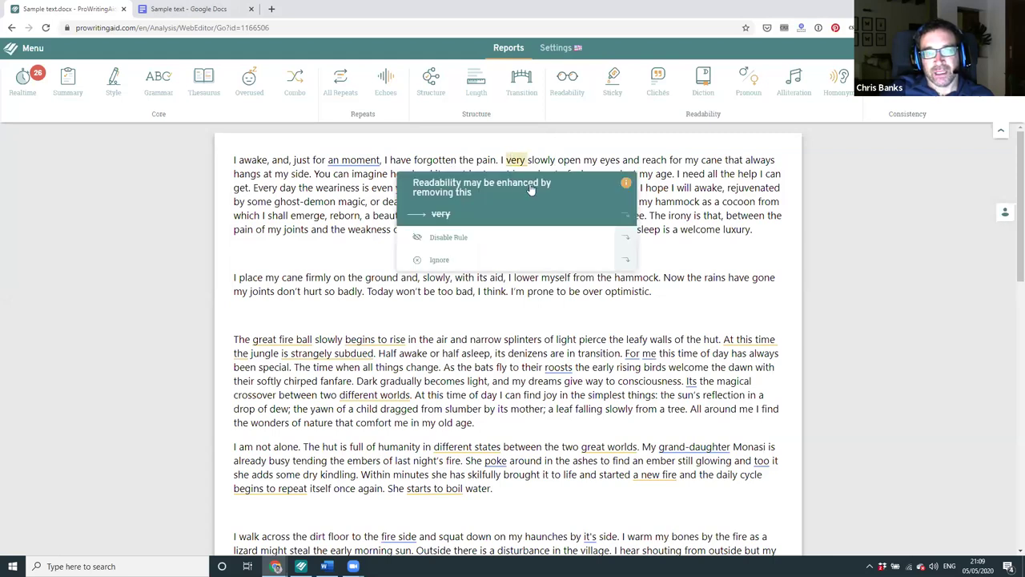
click(625, 186)
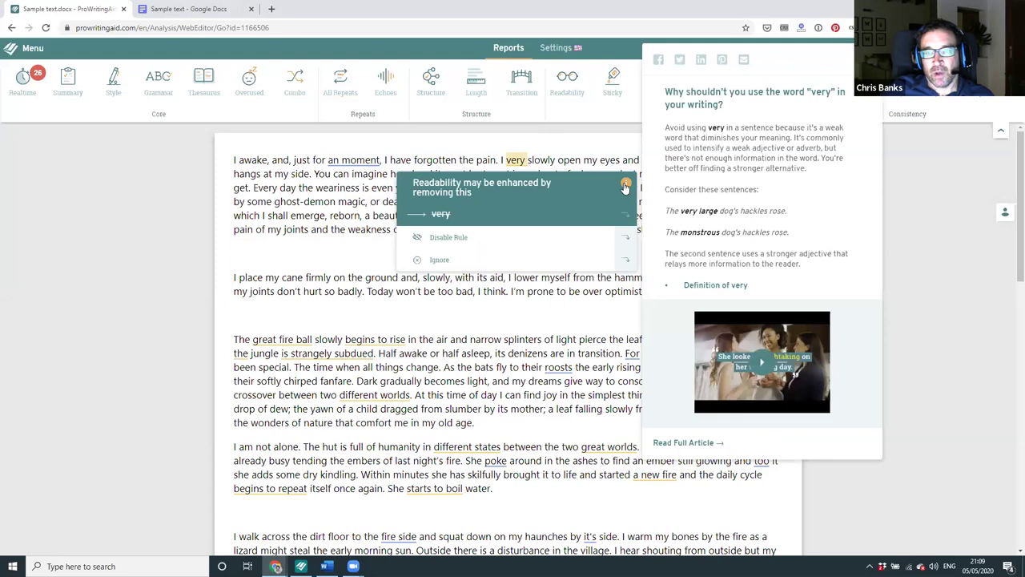
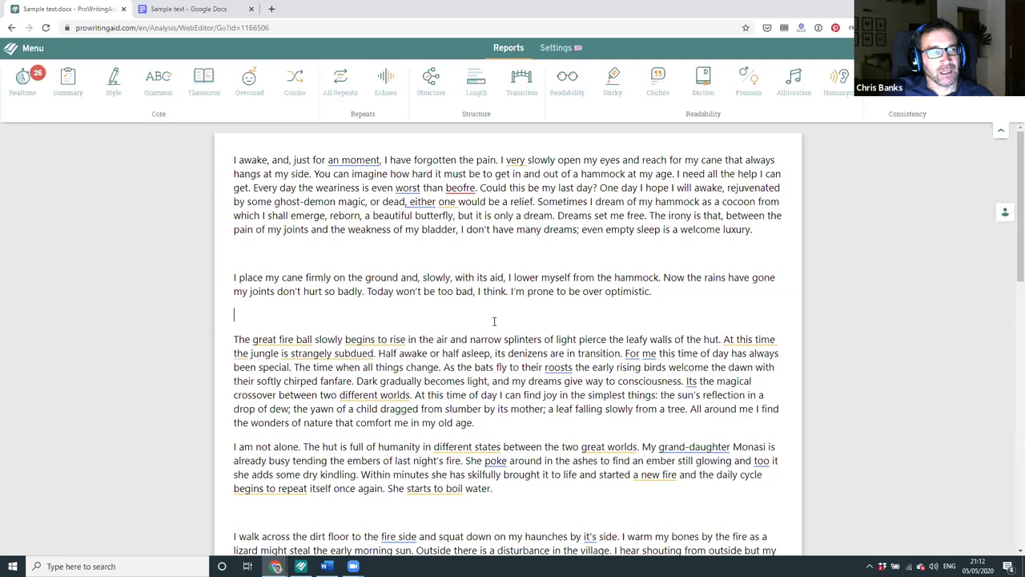
Run the Summary report and examine its document scores, statistics, vocabulary and readability measures, highlighting the Very Difficult-to-Read Paragraphs entry.
click(68, 80)
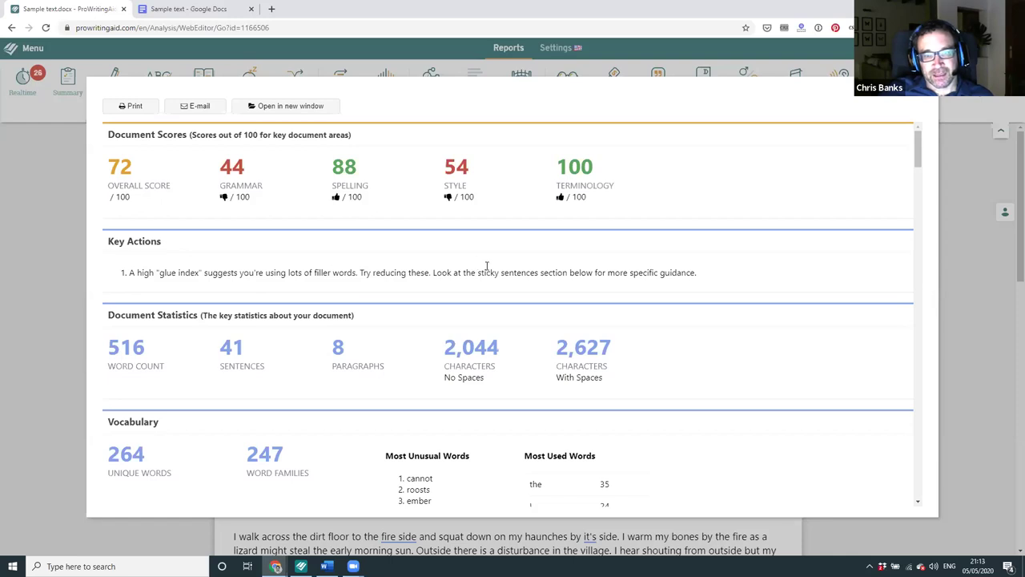
scroll(201, 265, down, 1)
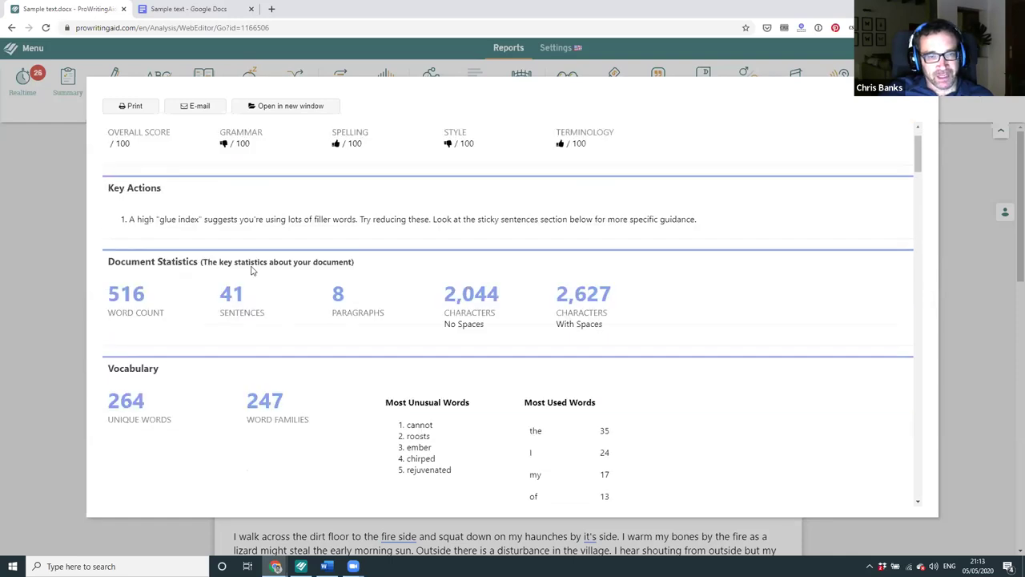
scroll(200, 280, down, 1)
scroll(137, 247, down, 7)
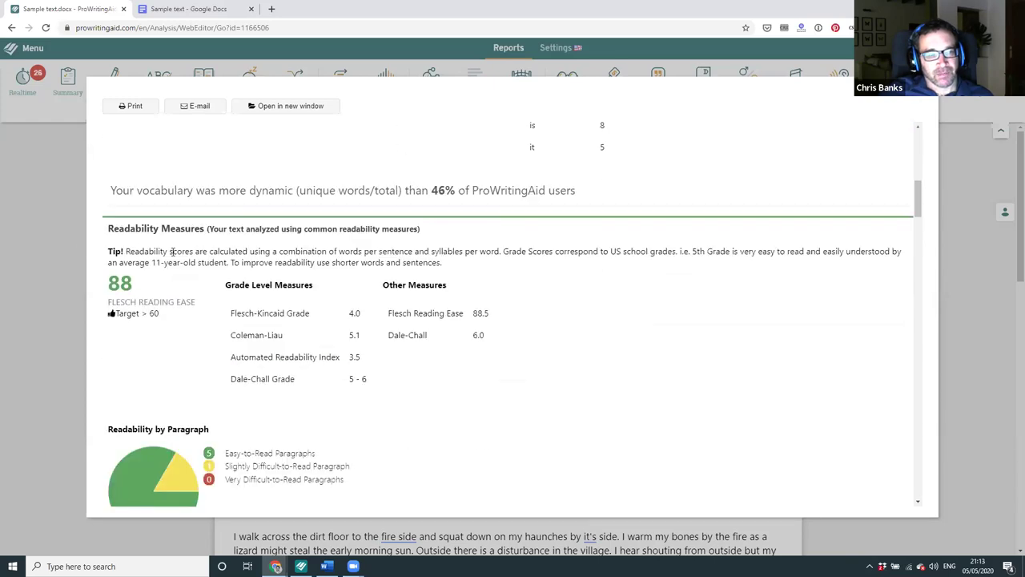
scroll(96, 232, down, 2)
scroll(120, 204, up, 1)
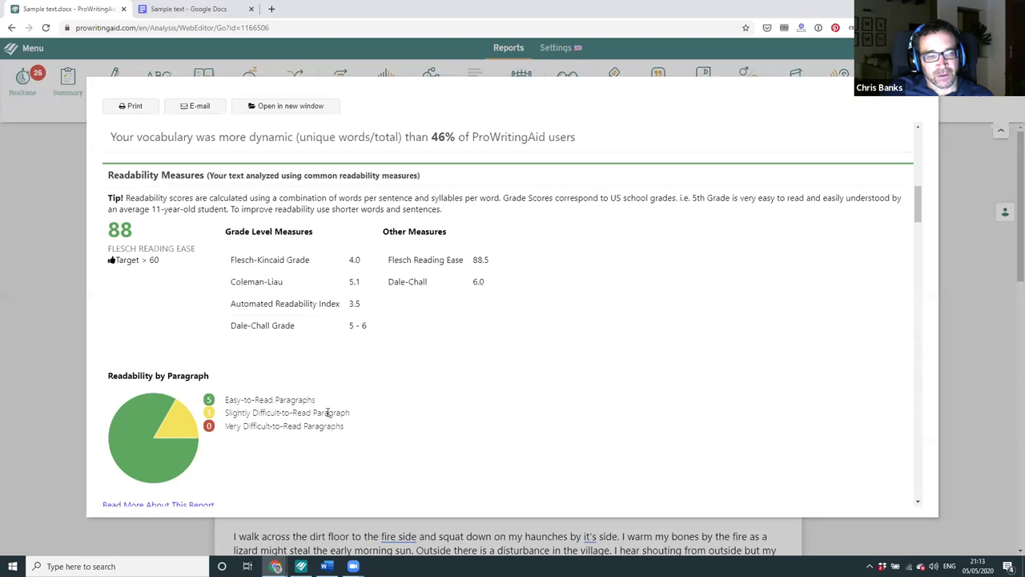
drag(356, 429, 157, 411)
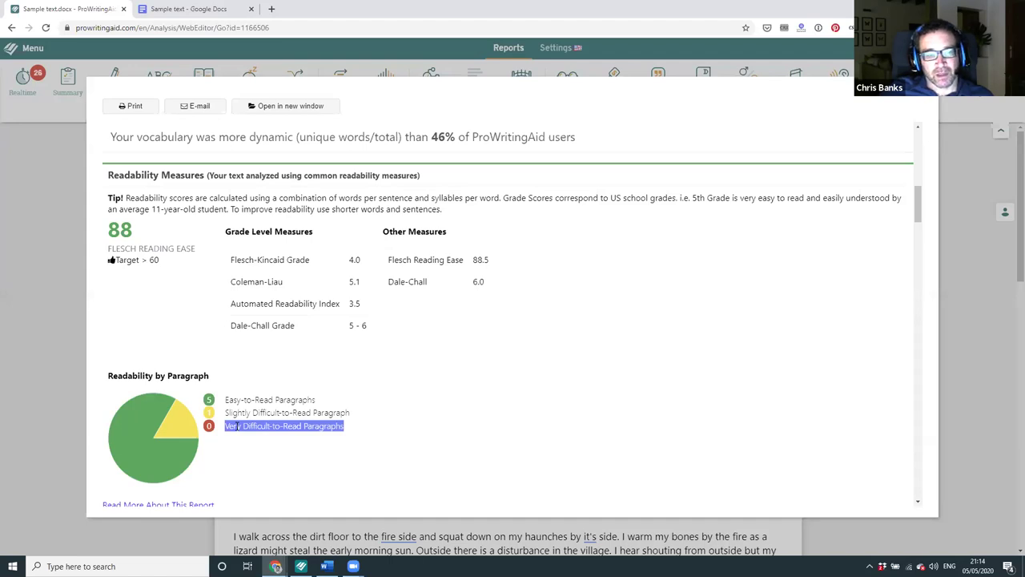
Examine the Overused Words section of the summary report and highlight the -ly adverb entry.
scroll(222, 378, down, 2)
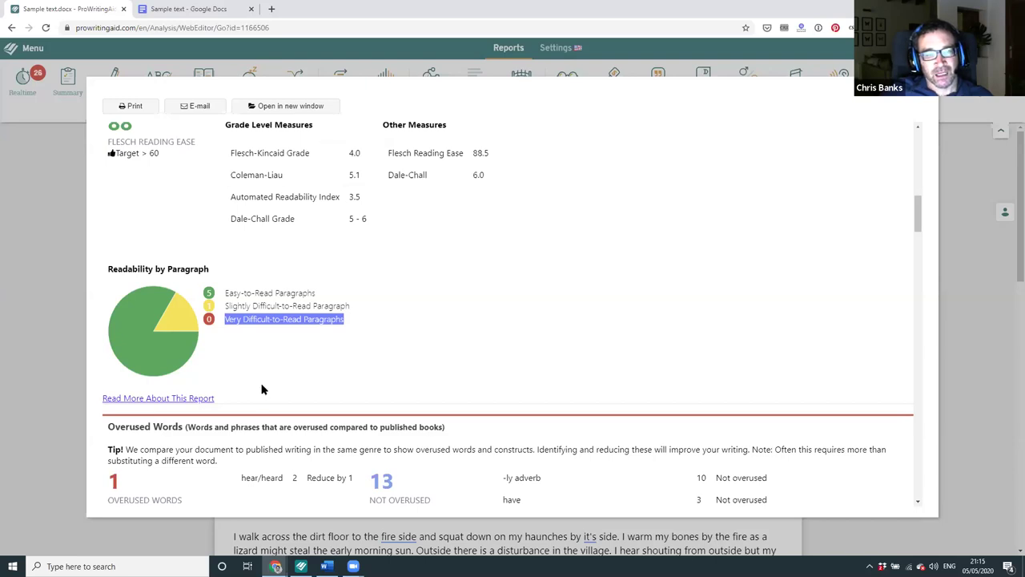
scroll(264, 390, down, 1)
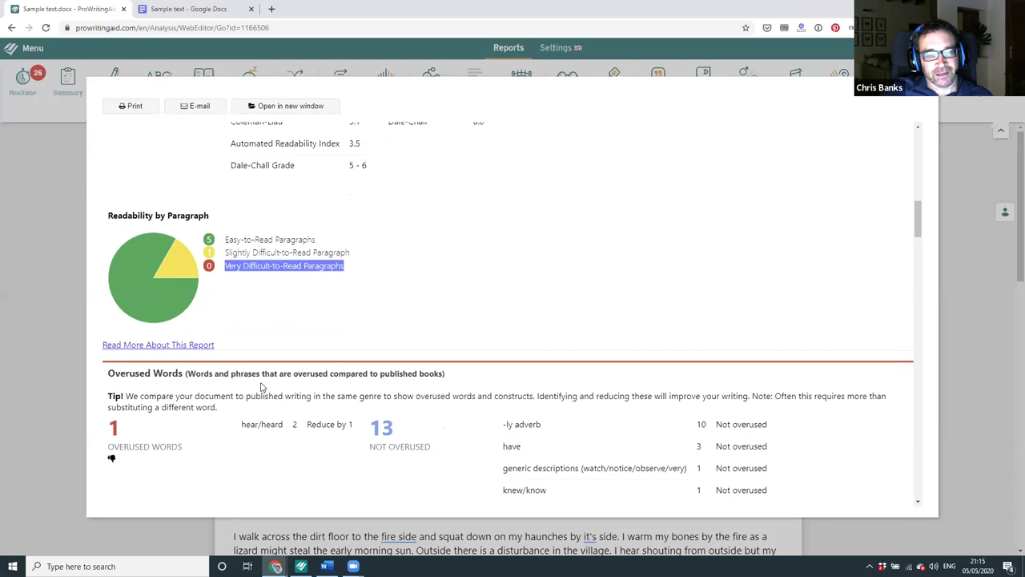
scroll(260, 384, down, 1)
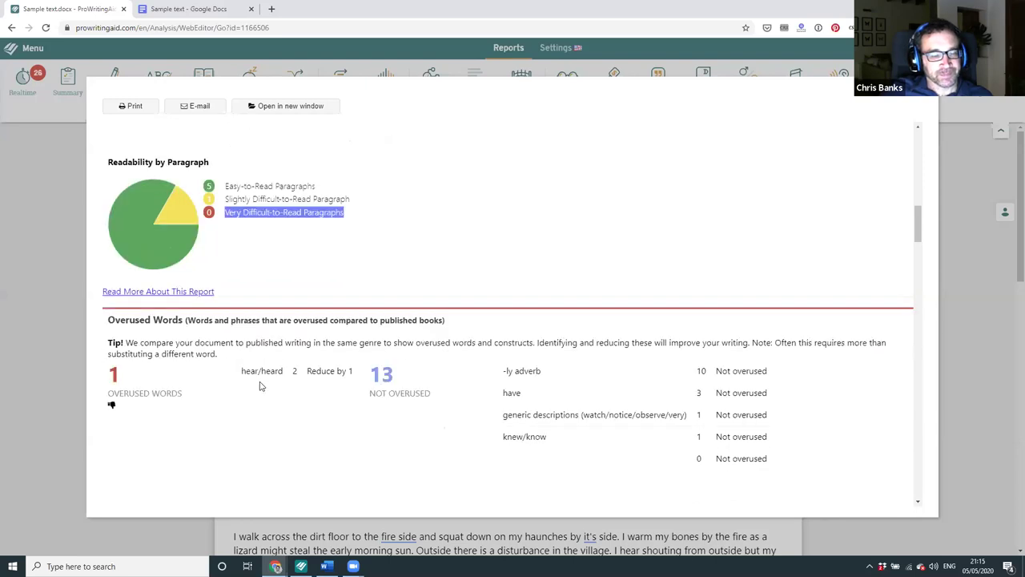
scroll(190, 286, down, 2)
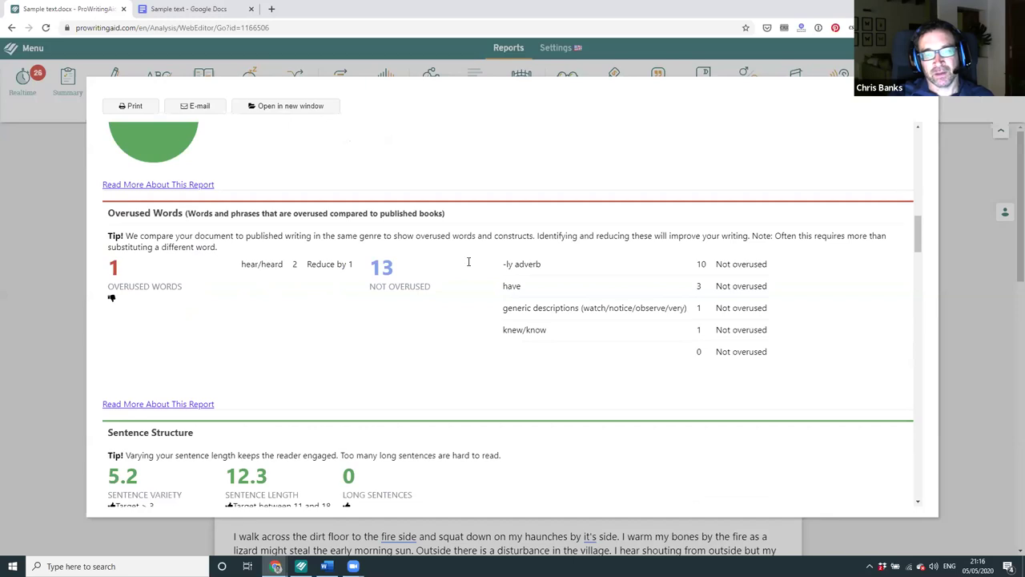
drag(541, 264, 505, 269)
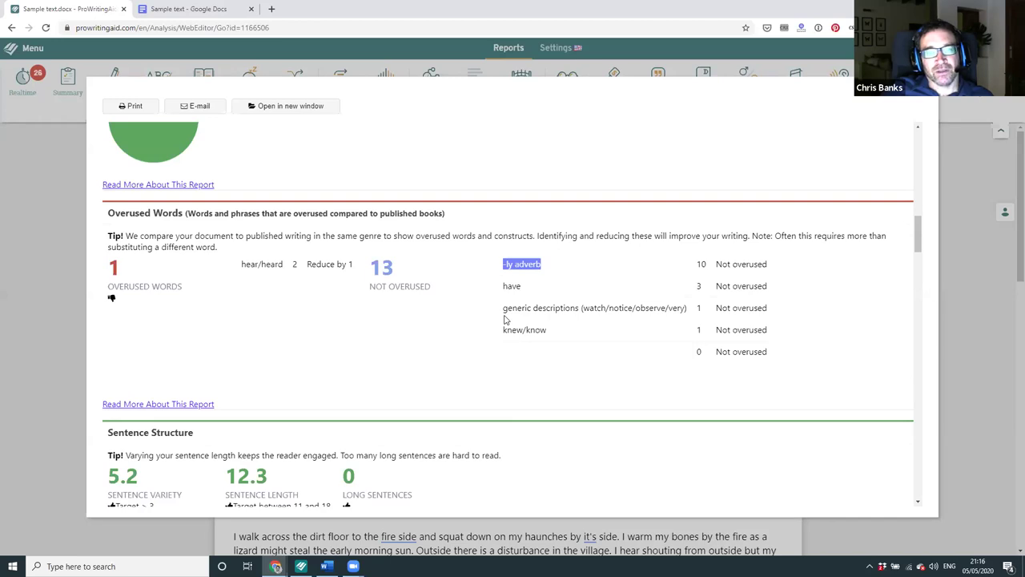
scroll(505, 319, down, 2)
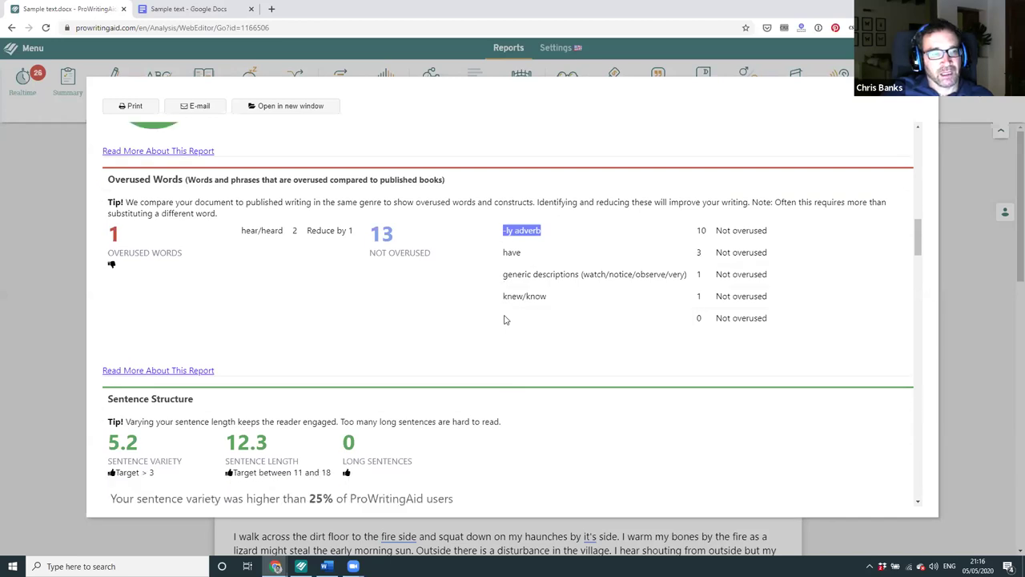
Review the summary report's sentence structure, sentence lengths, writing style, and grammar and spelling sections.
scroll(349, 282, down, 1)
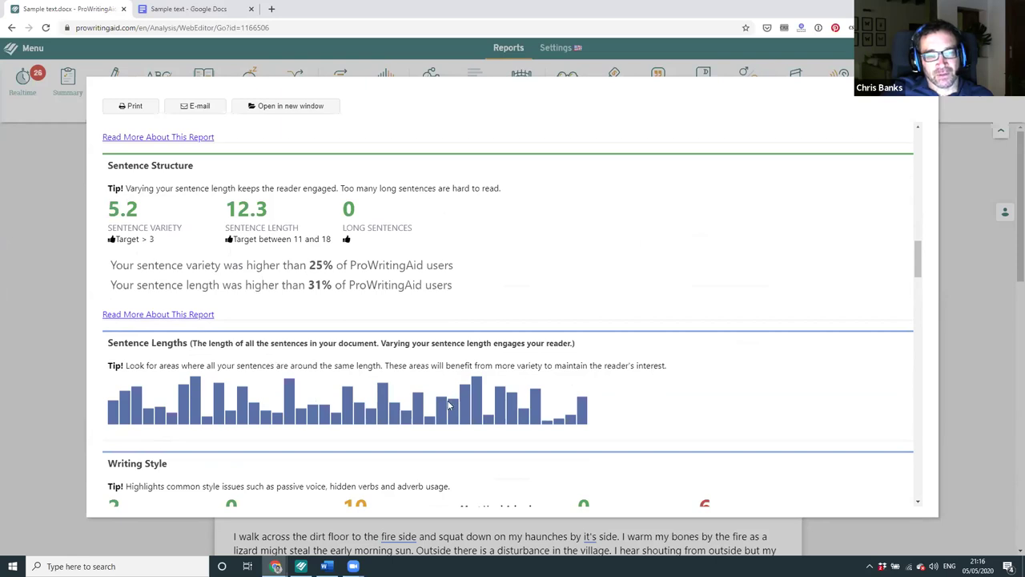
scroll(448, 406, down, 3)
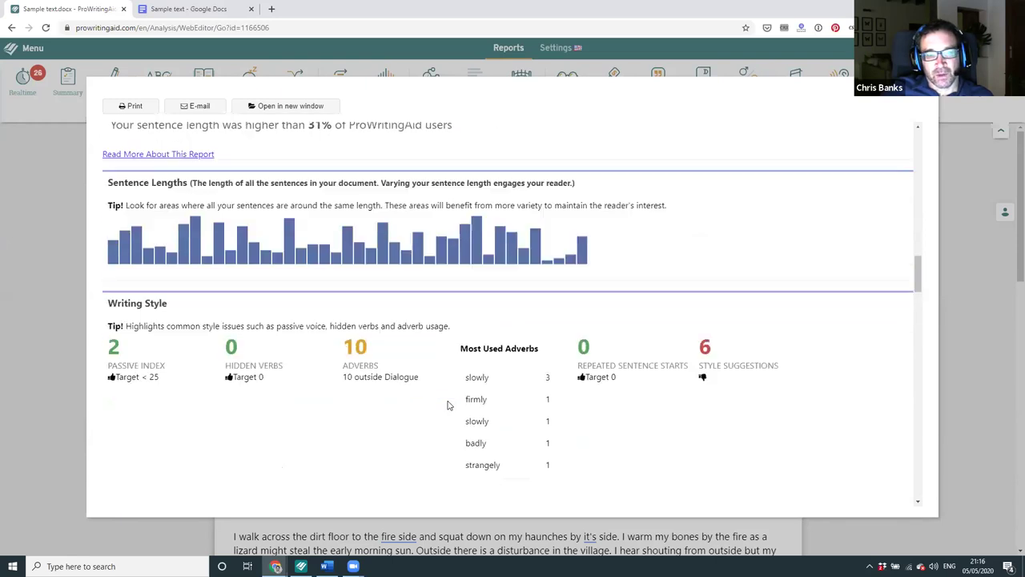
scroll(446, 402, down, 4)
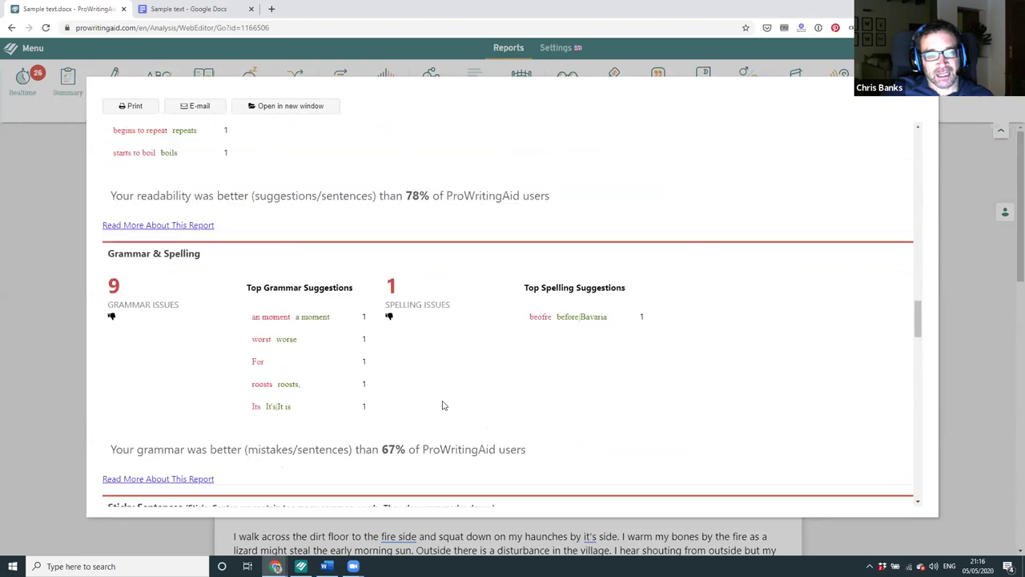
scroll(444, 404, down, 2)
scroll(481, 377, down, 1)
scroll(272, 393, down, 2)
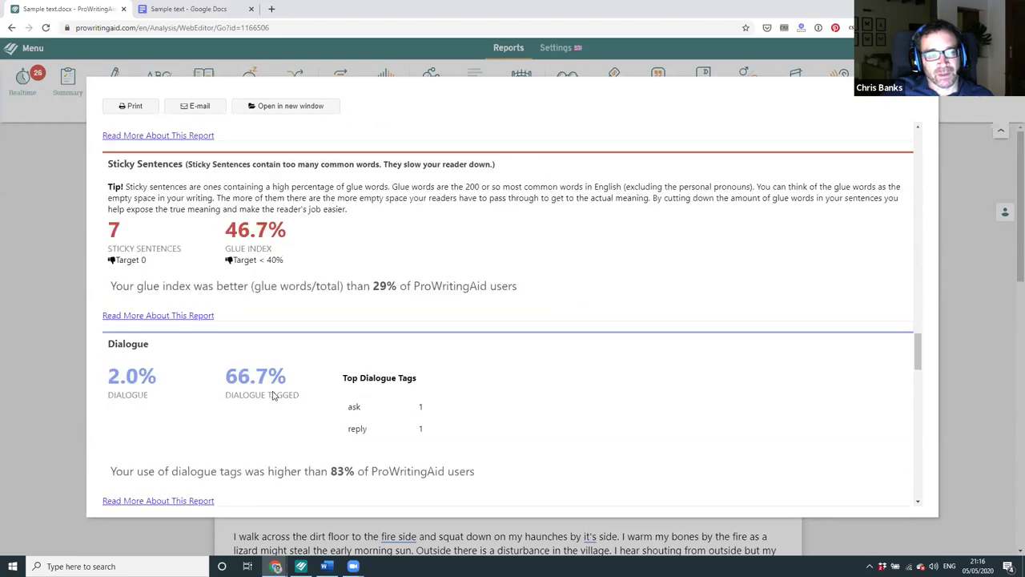
Examine the sticky sentence count and glue index in the summary report, along with the Dialogue and Pacing sections.
scroll(289, 352, down, 1)
scroll(272, 306, up, 3)
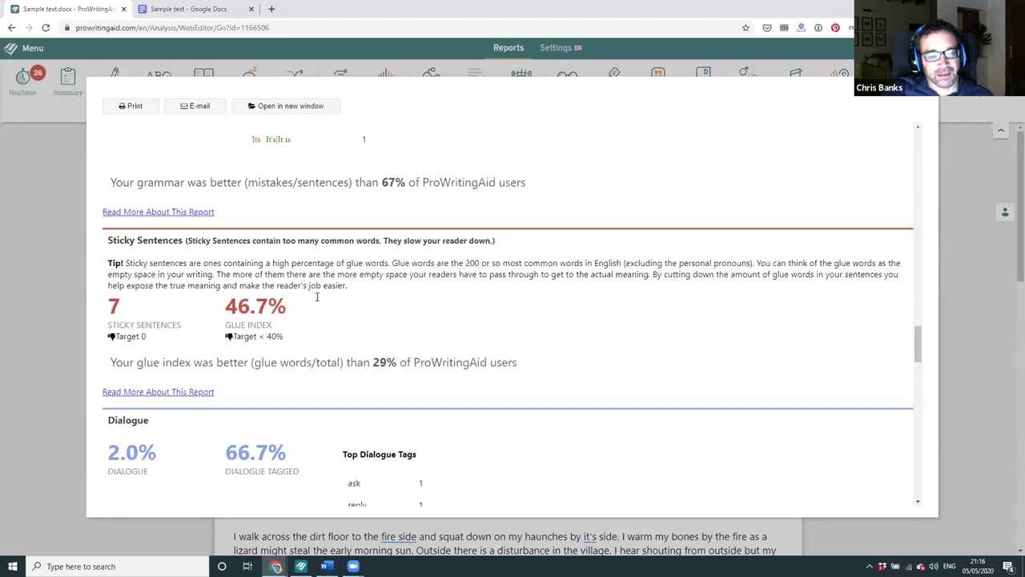
drag(287, 306, 113, 307)
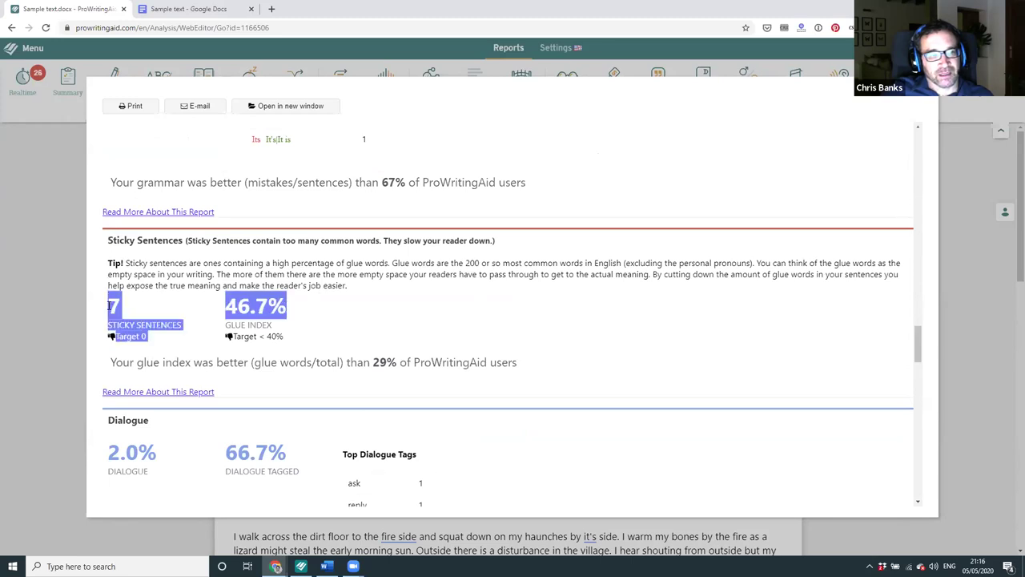
click(337, 310)
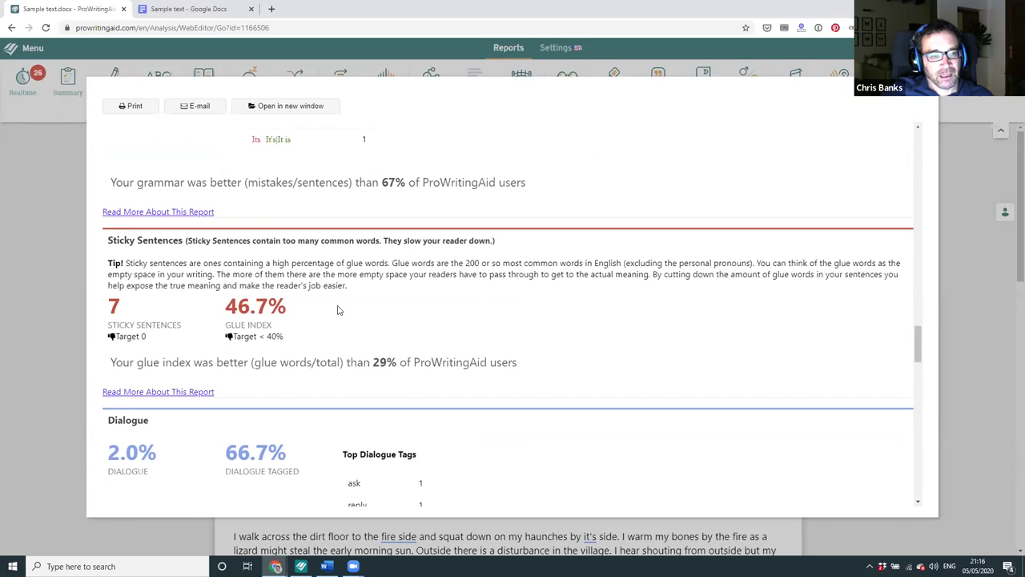
scroll(337, 310, down, 5)
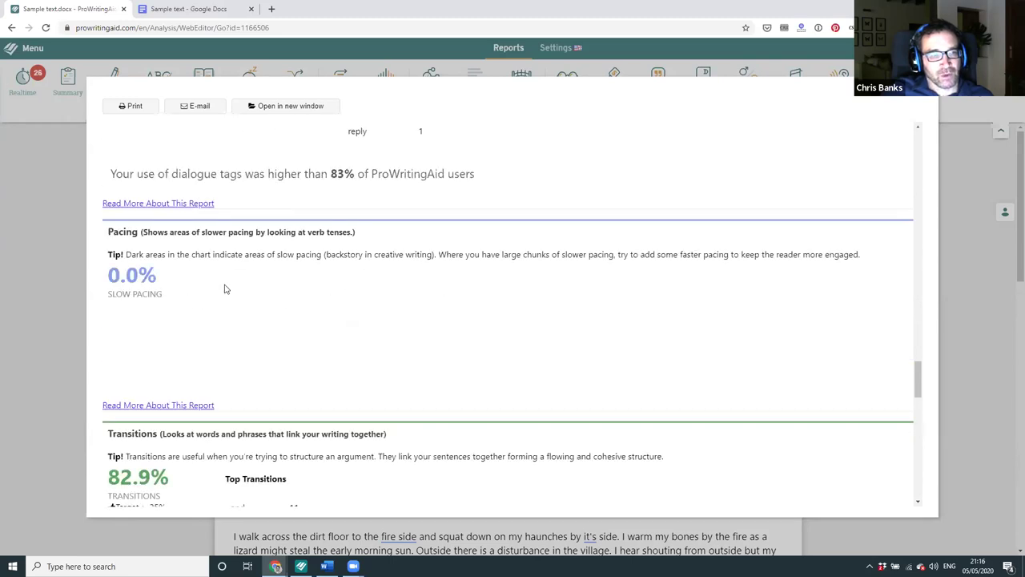
Review the summary report's Pacing, Transitions and Repeated Phrases sections.
scroll(224, 288, up, 1)
scroll(133, 276, down, 2)
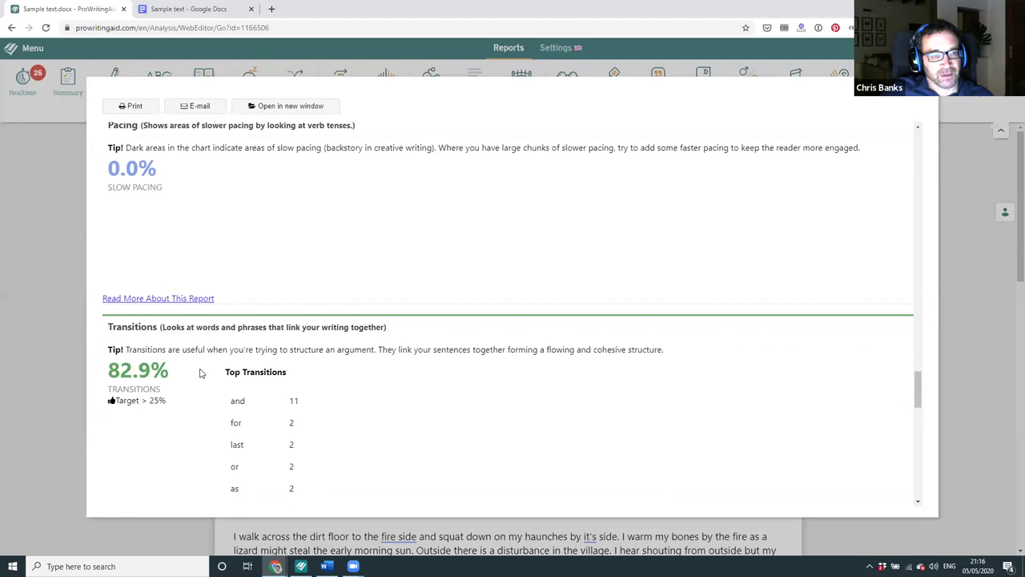
scroll(200, 372, down, 2)
scroll(200, 374, down, 3)
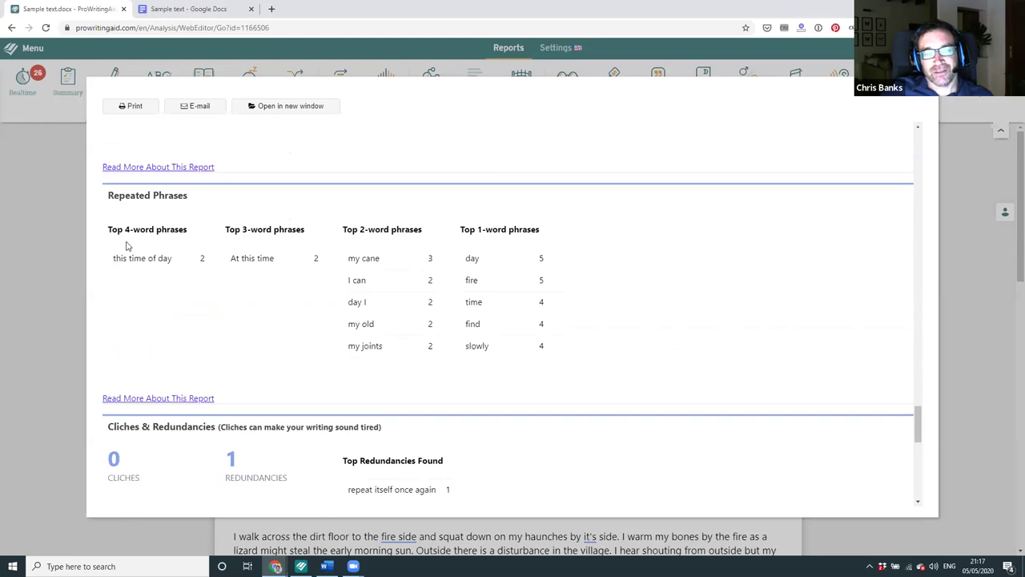
scroll(196, 317, down, 1)
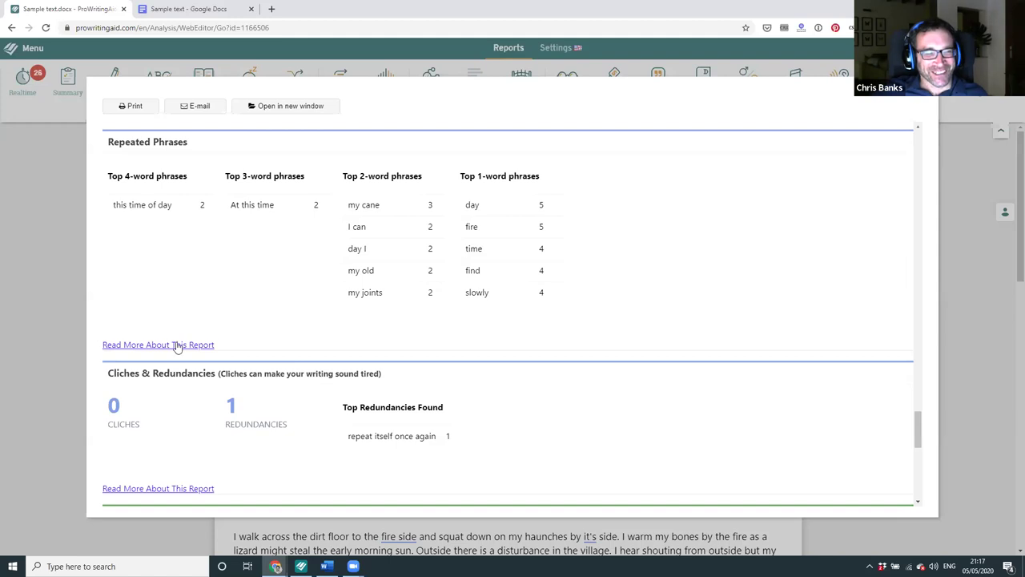
Review the Cliches & Redundancies, Consistency and Other Items sections, and close the summary report.
scroll(179, 361, down, 1)
scroll(179, 368, down, 1)
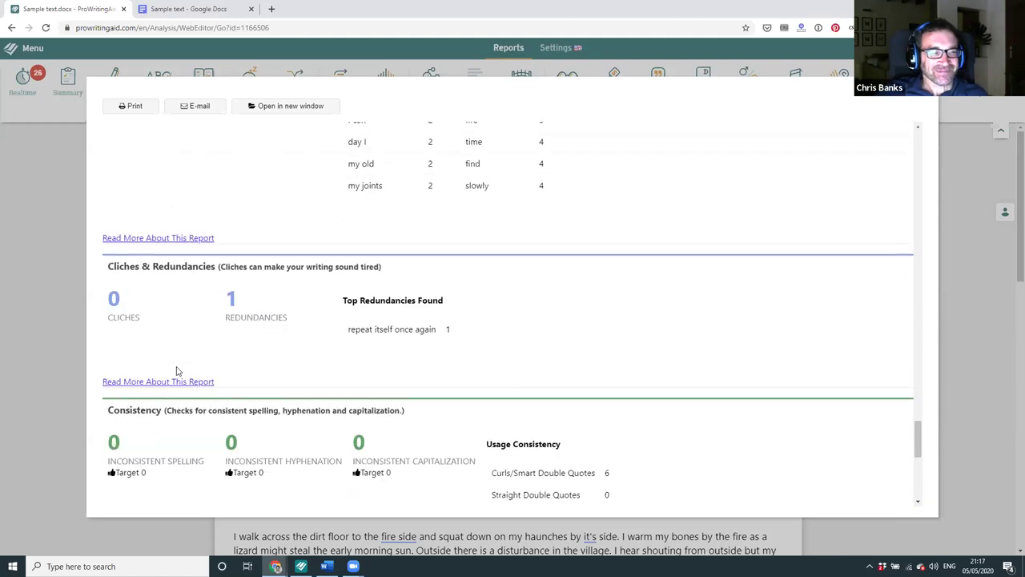
scroll(177, 371, down, 5)
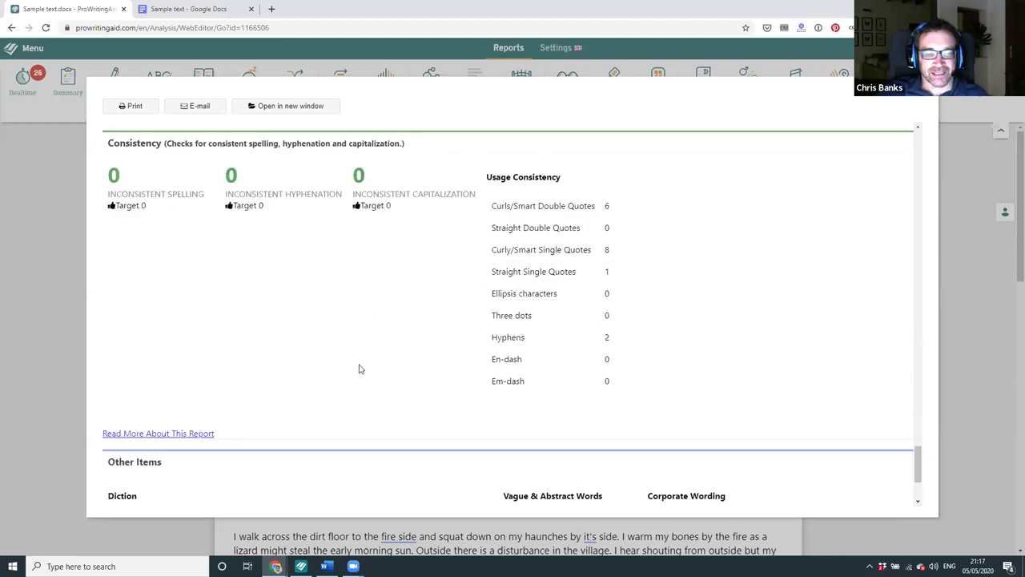
scroll(376, 346, down, 2)
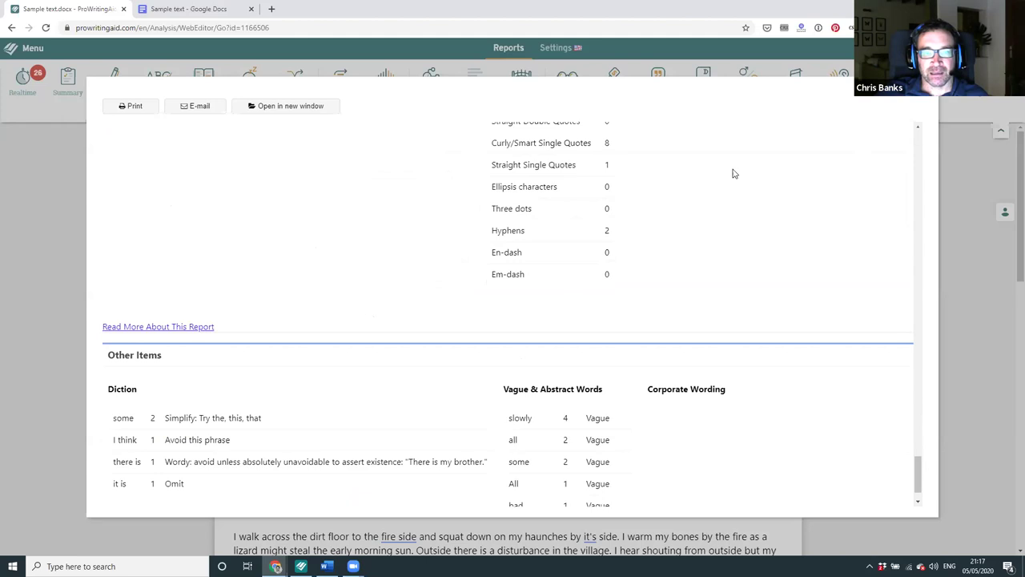
click(921, 97)
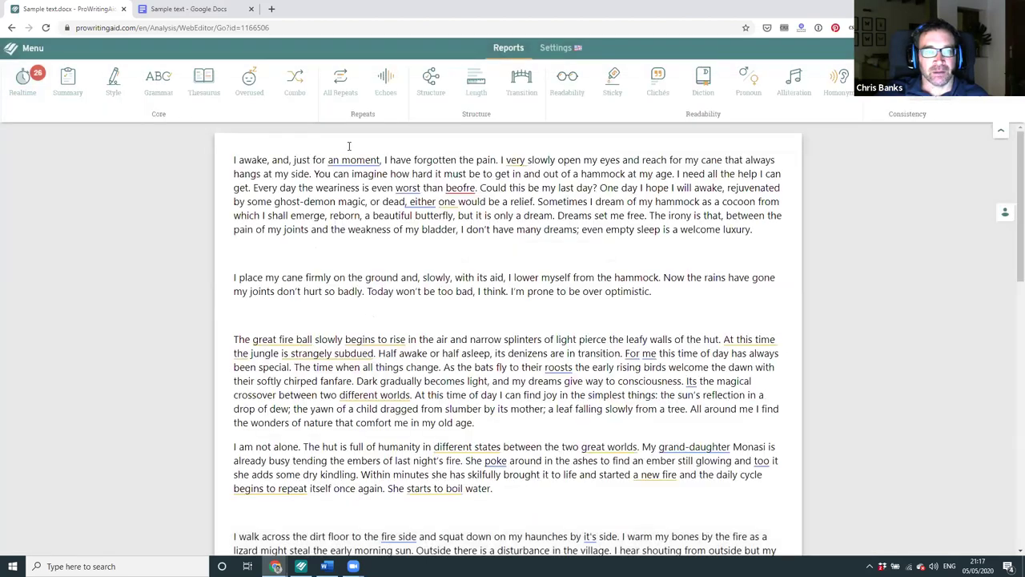
Run the Sticky Sentences report and open the explanation for the flagged "You can imagine how hard it must be" sentence.
click(613, 88)
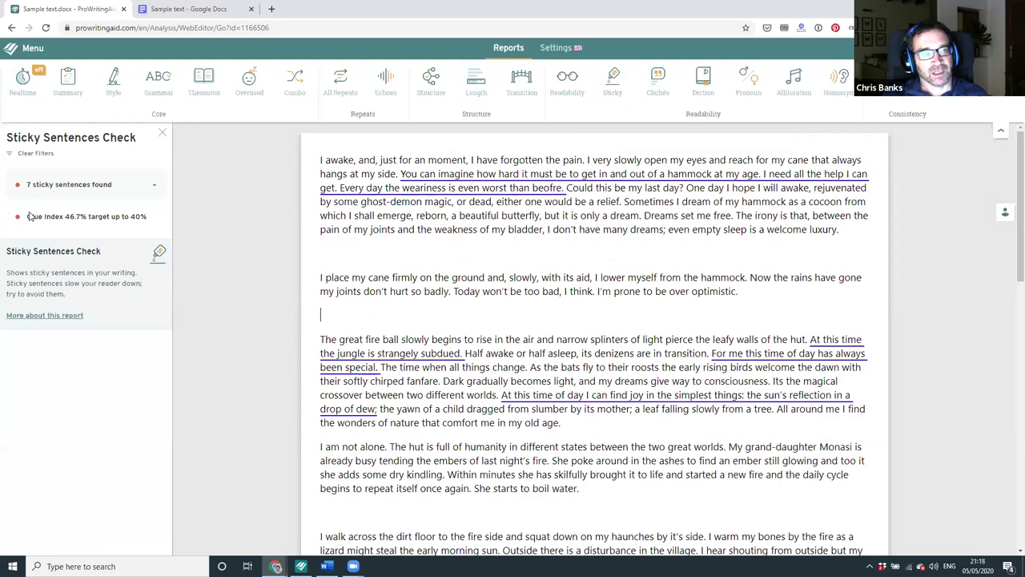
mouse_move(456, 174)
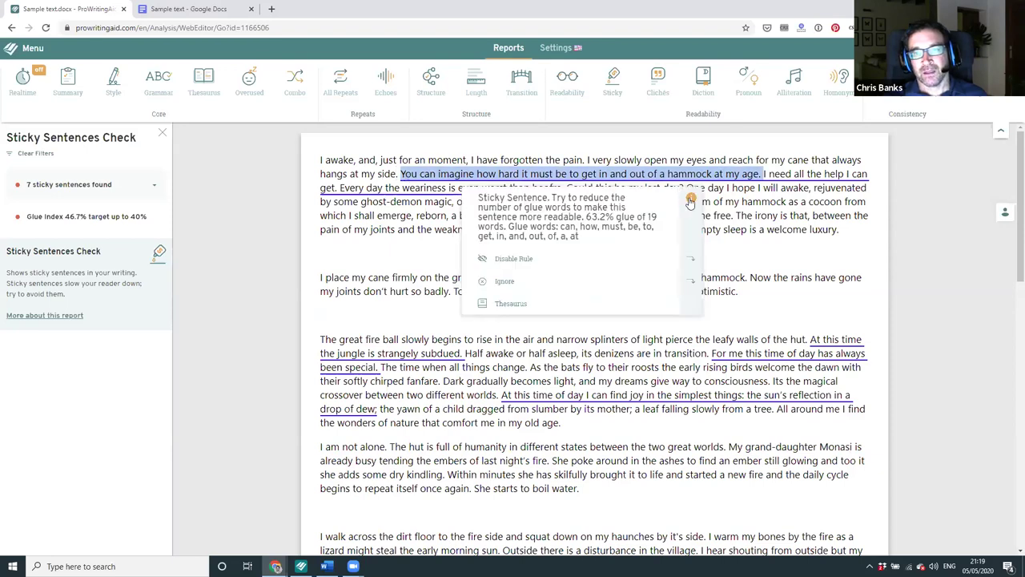
click(690, 200)
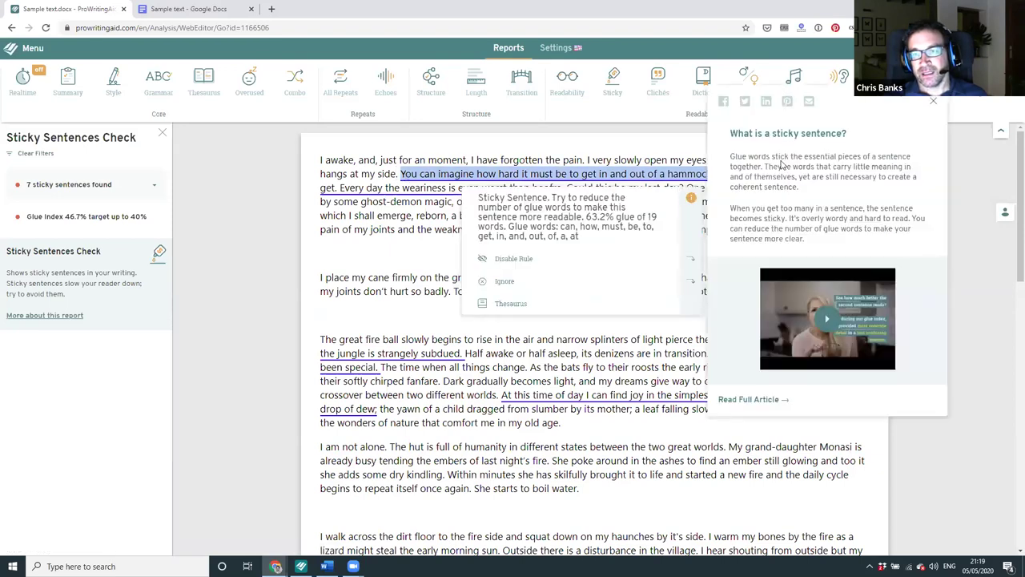
Open the full "What is a sticky sentence?" article, examine its glue words and rewrite examples, and return to the document.
click(729, 402)
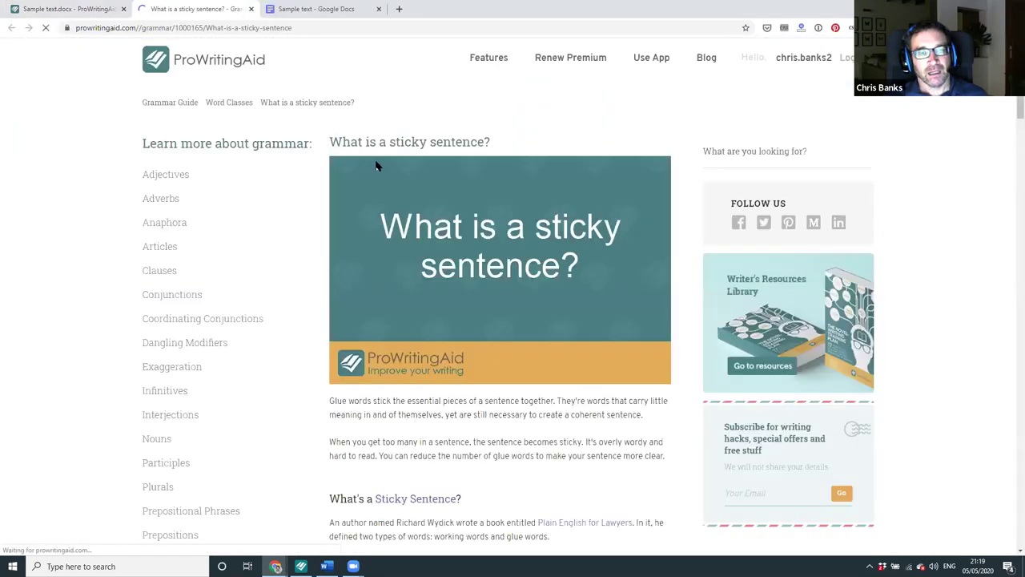
scroll(376, 164, down, 3)
scroll(382, 170, down, 7)
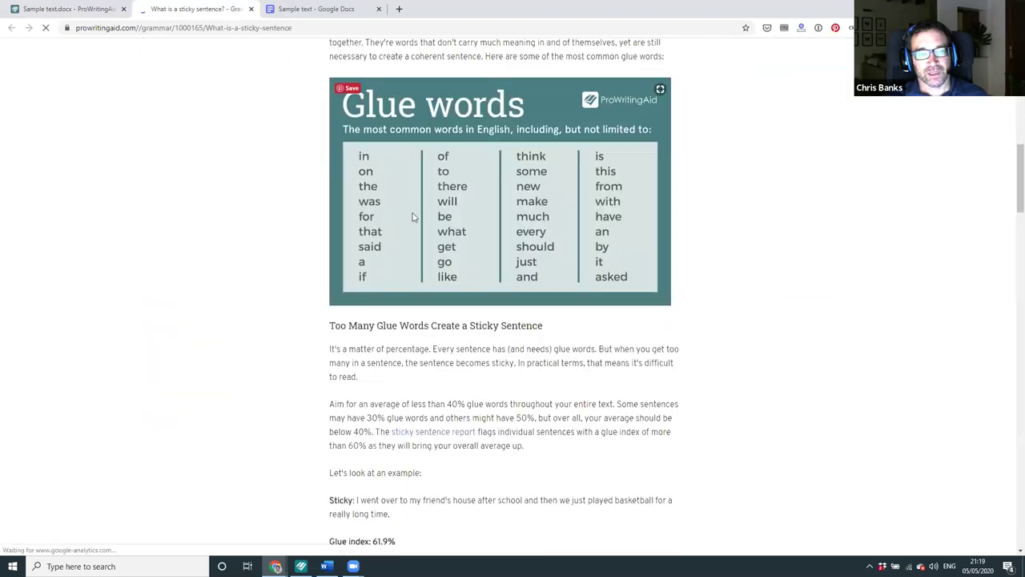
scroll(391, 213, down, 7)
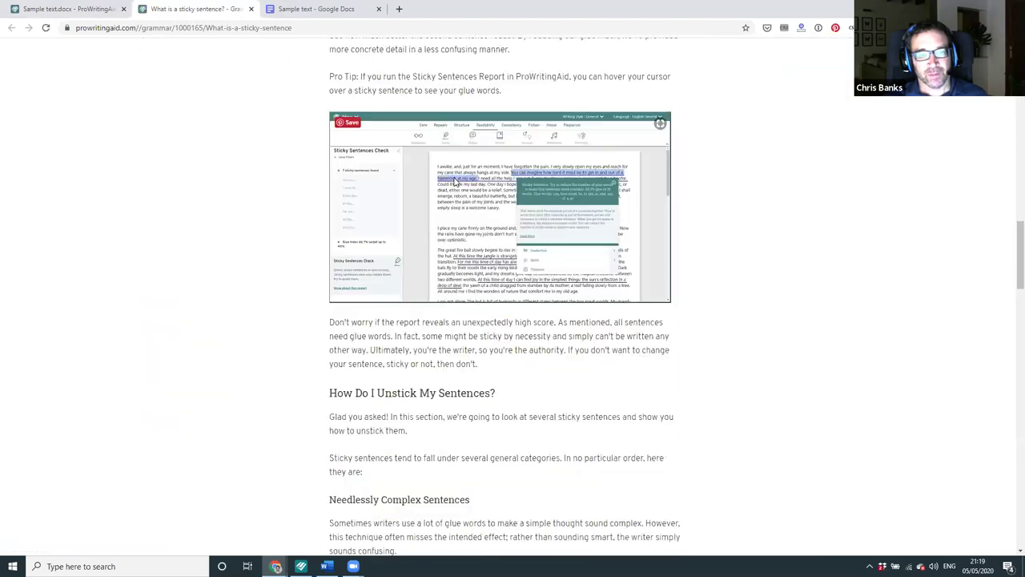
scroll(448, 175, down, 2)
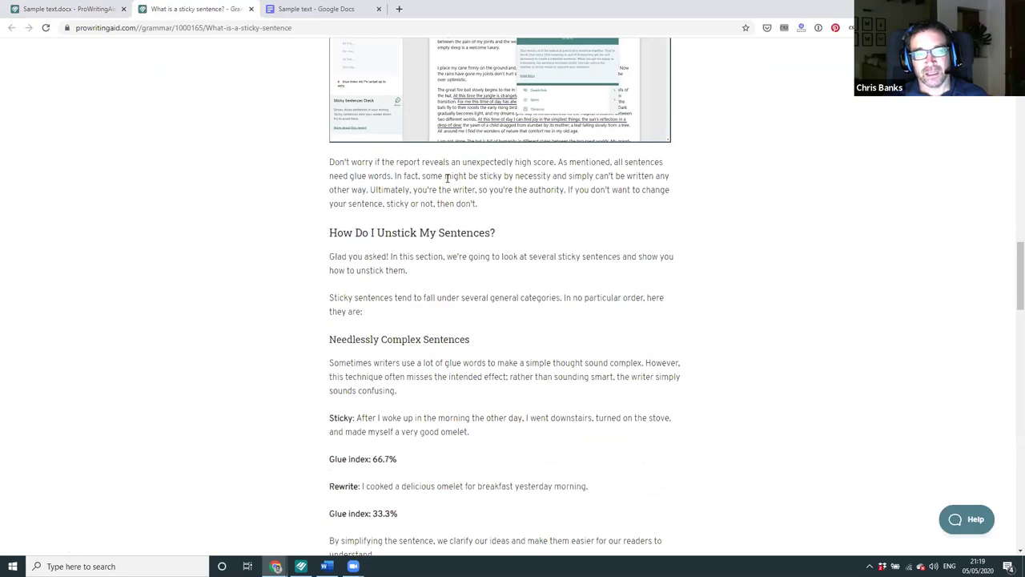
scroll(441, 202, down, 5)
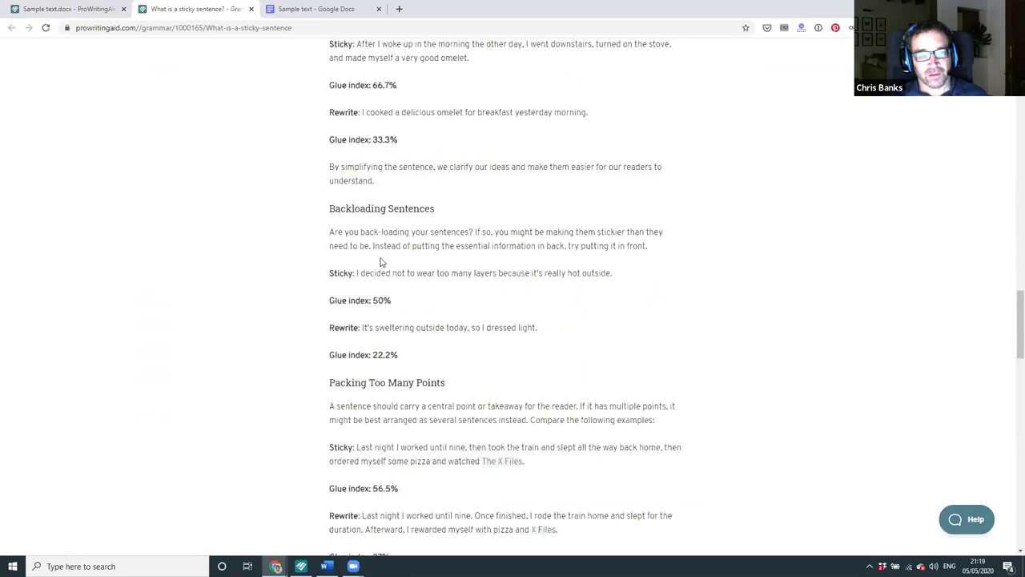
scroll(381, 261, down, 1)
scroll(381, 260, down, 2)
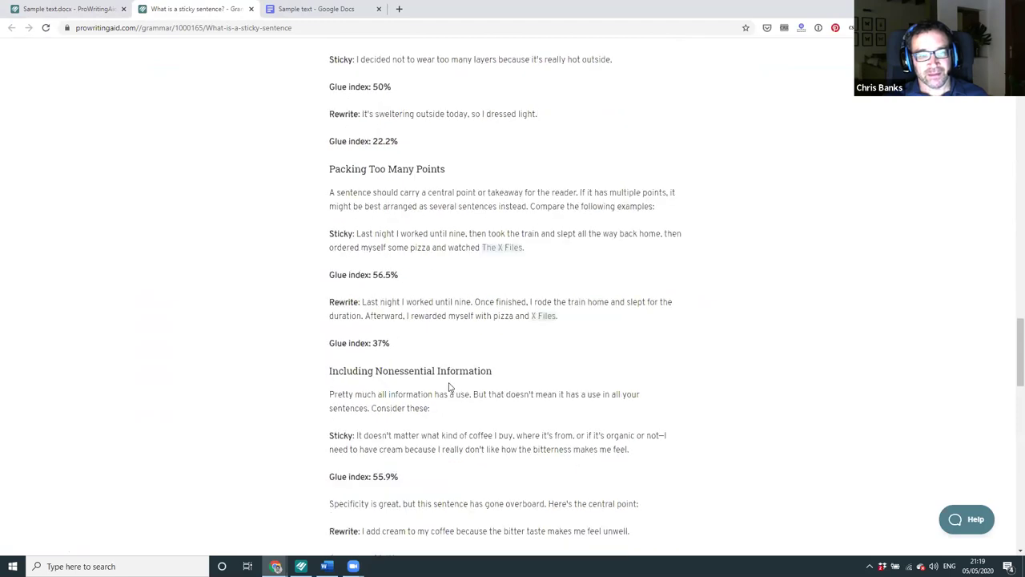
scroll(449, 387, down, 2)
scroll(446, 384, down, 7)
scroll(419, 338, up, 1)
scroll(419, 338, up, 4)
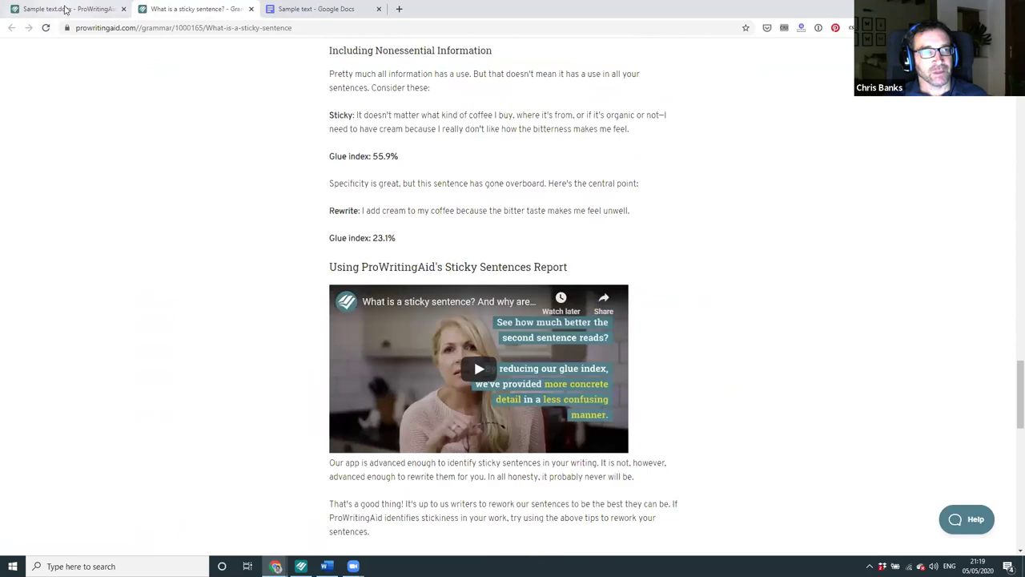
click(67, 9)
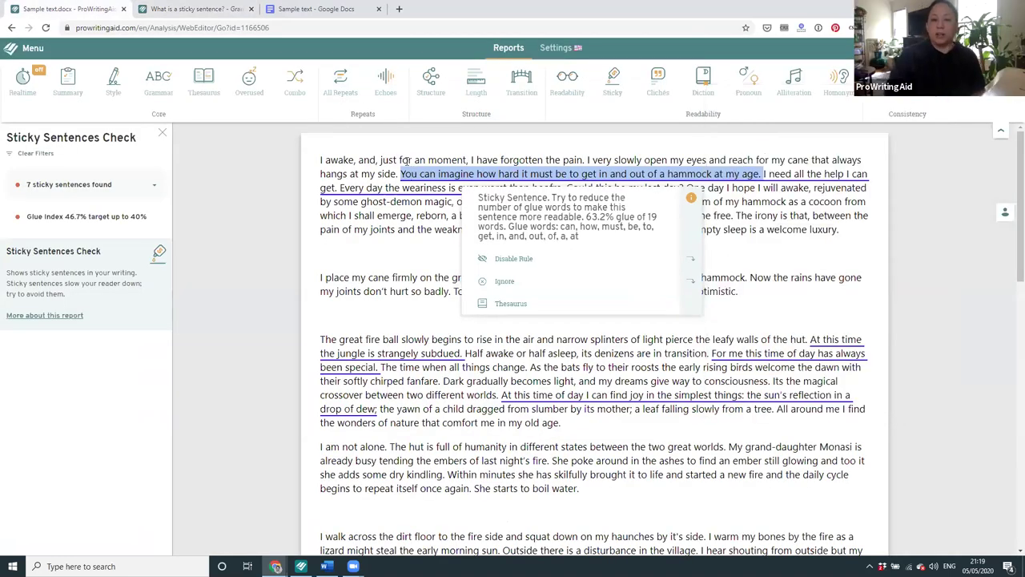
Replace "You can imagine how" with "It's" at the start of the sticky hammock sentence in the first paragraph.
click(399, 173)
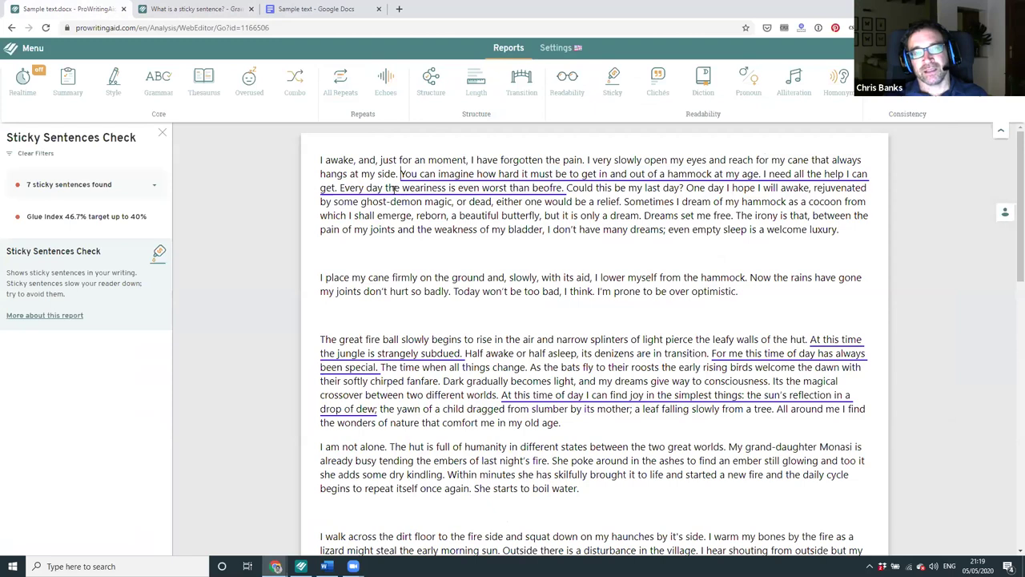
key(ctrl+Right)
key(ctrl+Right)
key(ctrl+Right)
key(ctrl+Right)
key(ctrl+Right)
key(ctrl+Right)
key(ctrl+Right)
key(ctrl+Right)
key(ctrl+Right)
key(ctrl+Right)
key(ctrl+Right)
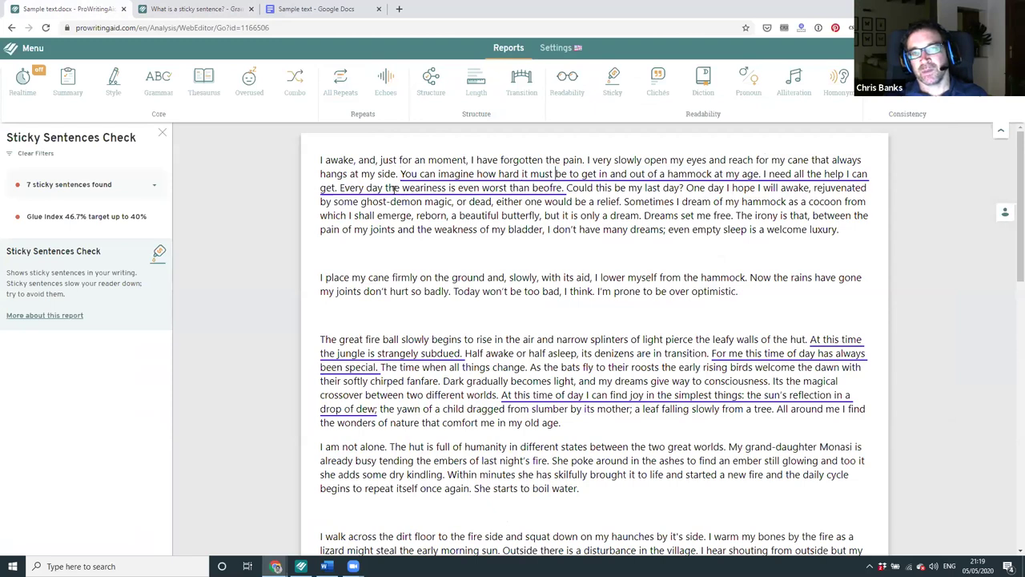
key(ctrl+Right)
key(ctrl+Right)
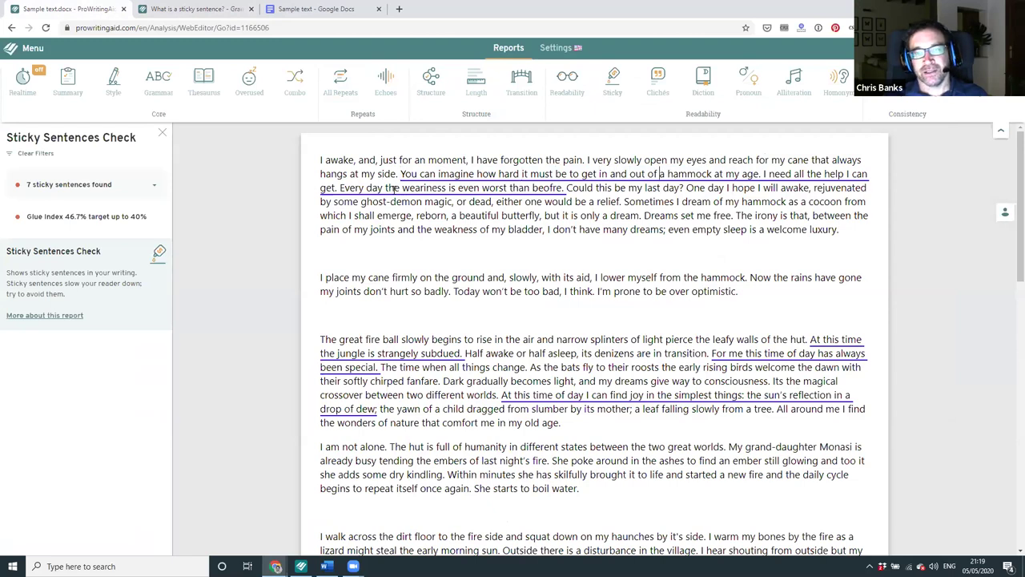
key(ctrl+Left)
key(ctrl+Left)
key(ctrl+Left)
key(ctrl+Left)
key(ctrl+Left)
key(ctrl+Left)
key(ctrl+Left)
key(ctrl+Left)
key(ctrl+Left)
key(ctrl+Left)
key(ctrl+Left)
key(ctrl+Left)
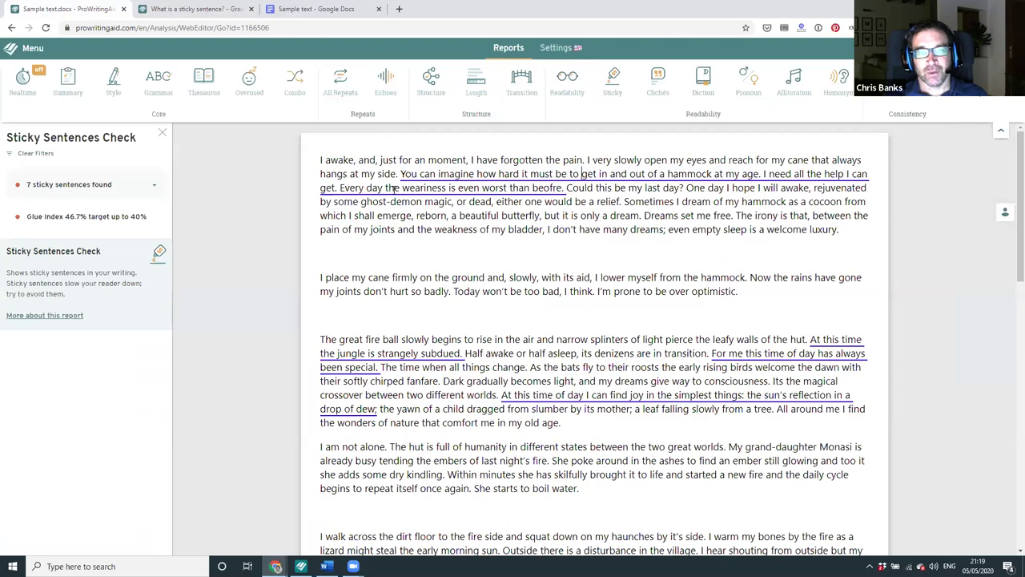
key(ctrl+Left)
key(ctrl+shift+Right)
key(ctrl+shift+Right)
key(ctrl+shift+Right)
key(ctrl+shift+Right)
key(ctrl+shift+Right)
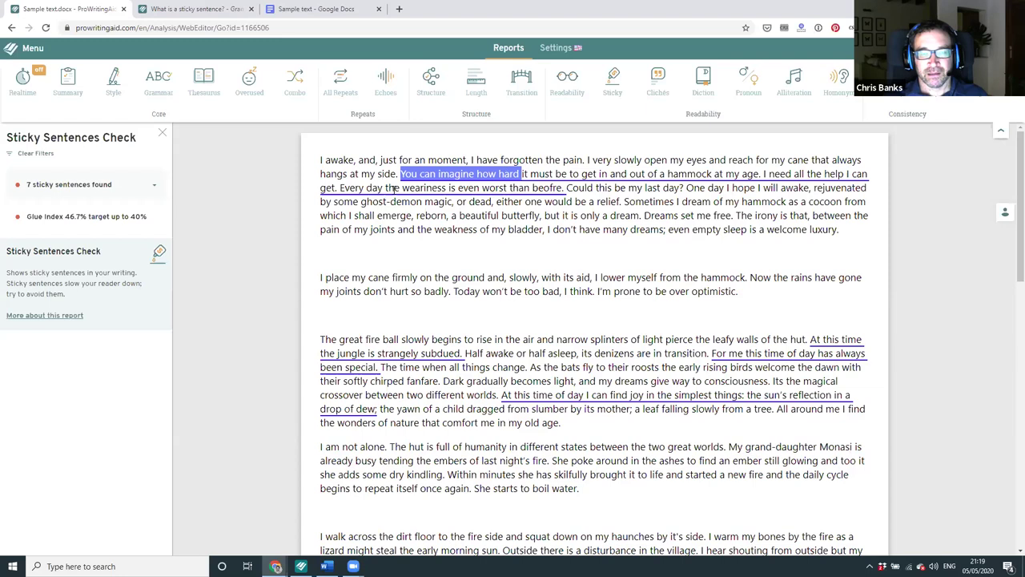
key(ctrl+shift+Left)
key(ctrl+shift+Left)
key(ctrl+shift+Right)
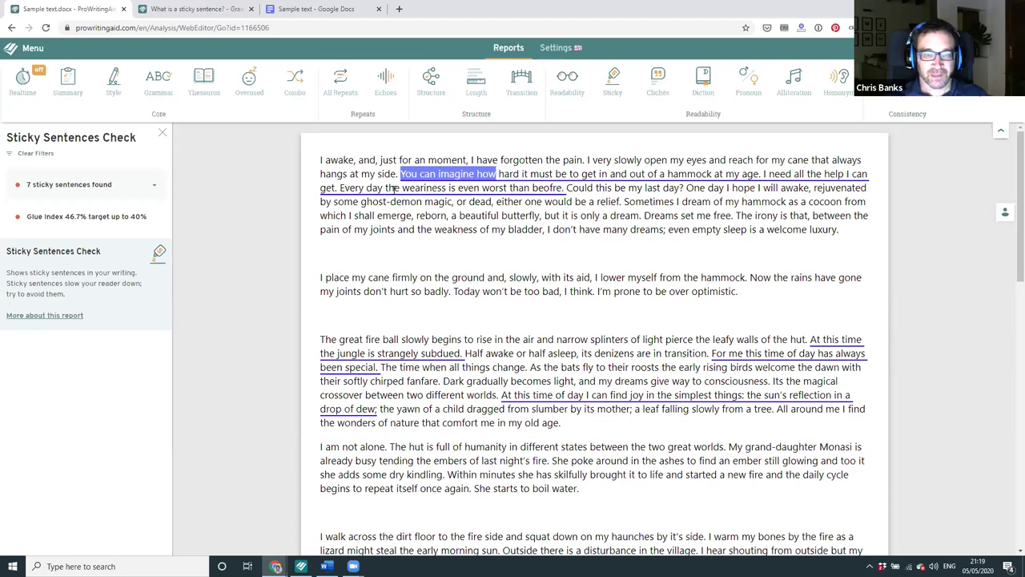
text(It's)
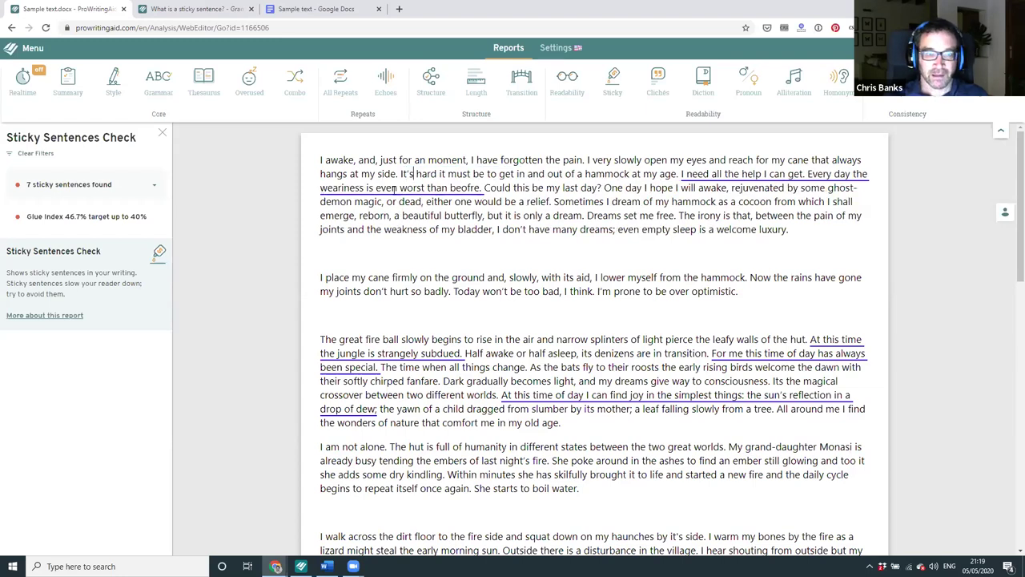
Delete "it must be" and "in and" so the sentence reads "It's hard to get out of a hammock at my age.".
key(ctrl+shift+Right)
key(ctrl+shift+Right)
key(ctrl+shift+Right)
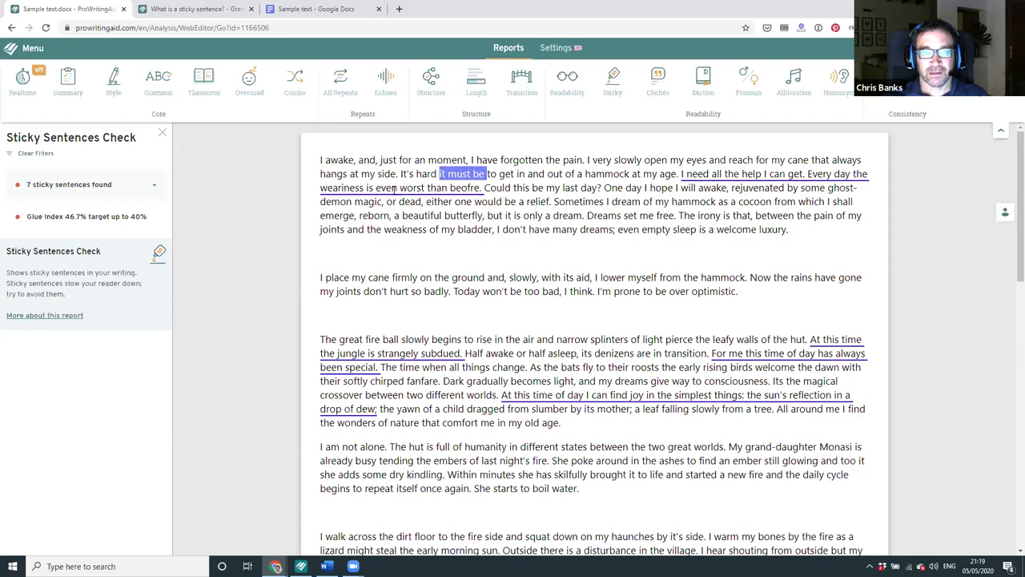
key(BackSpace)
key(ctrl+Right)
key(ctrl+Right)
key(ctrl+shift+Right)
key(ctrl+shift+Right)
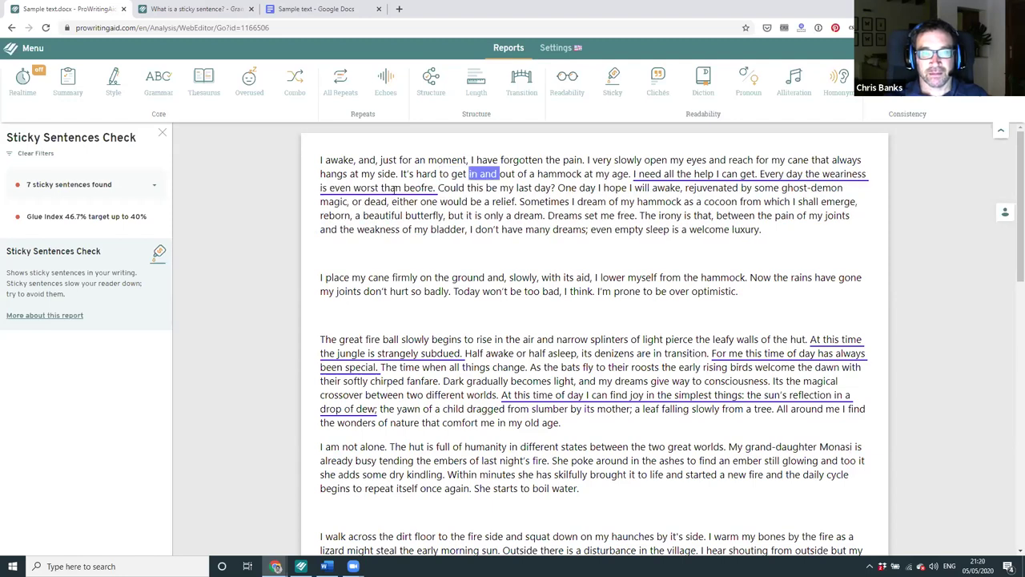
key(BackSpace)
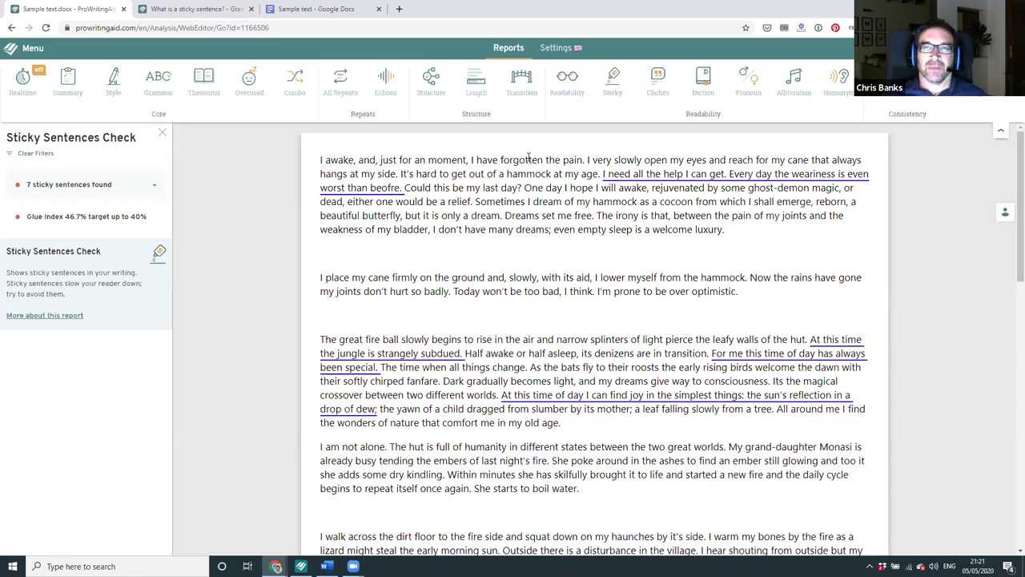
View the sticky sentence suggestion for "I need all the help I can get." and dismiss it.
click(604, 175)
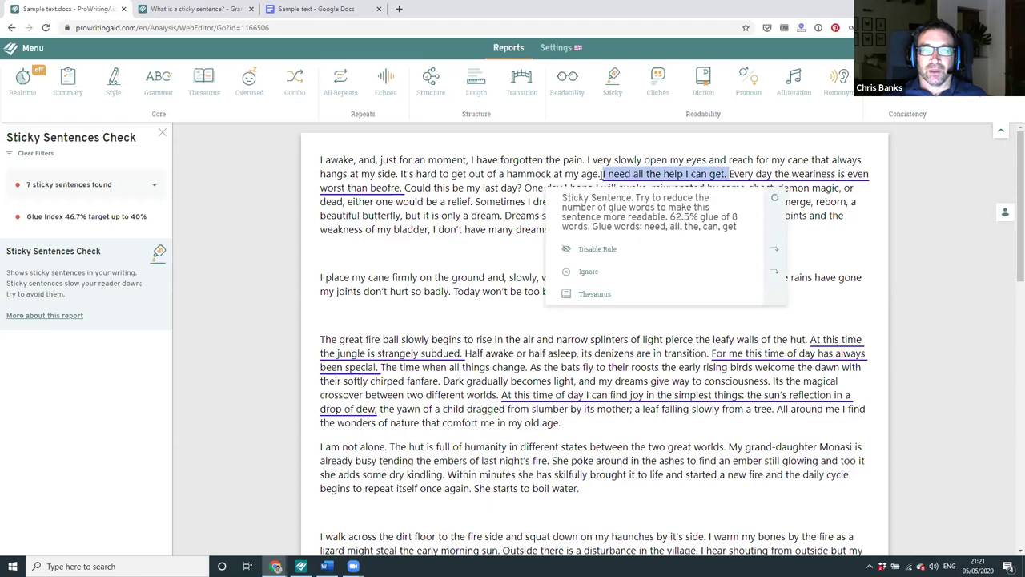
click(501, 166)
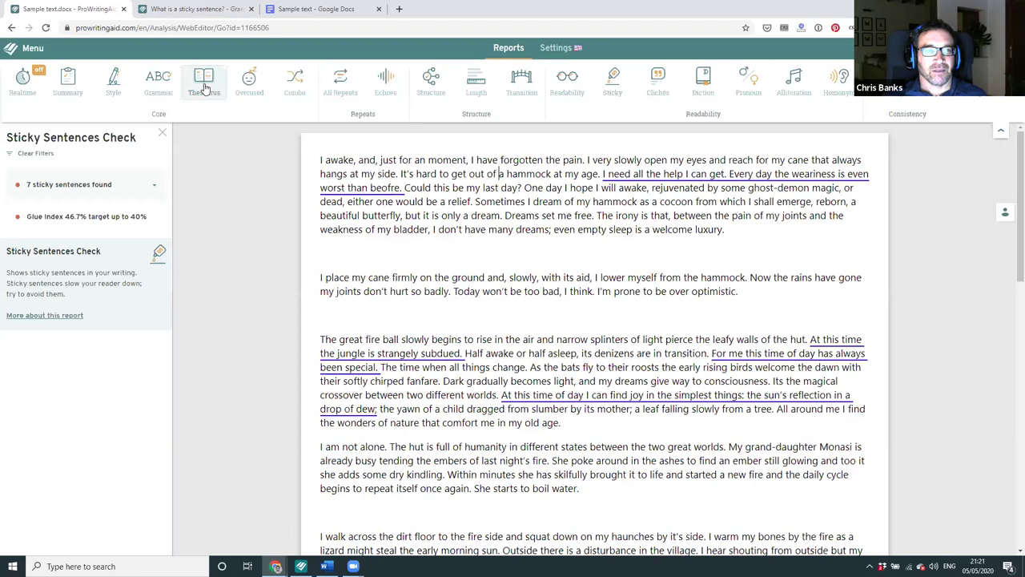
Run the Thesaurus report and replace "a beautiful" with "a splendid" before "butterfly" in the first paragraph.
click(205, 84)
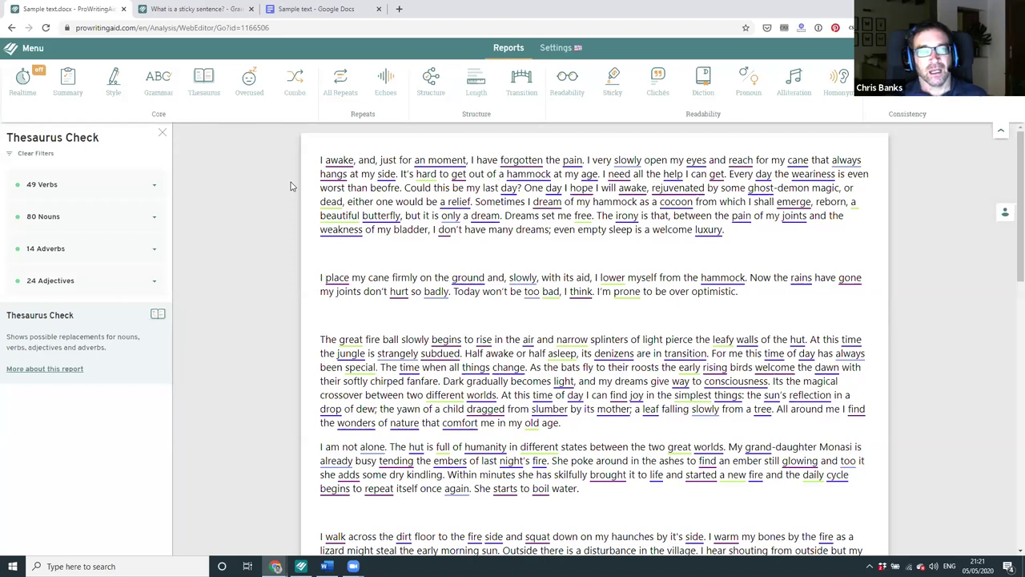
mouse_move(340, 214)
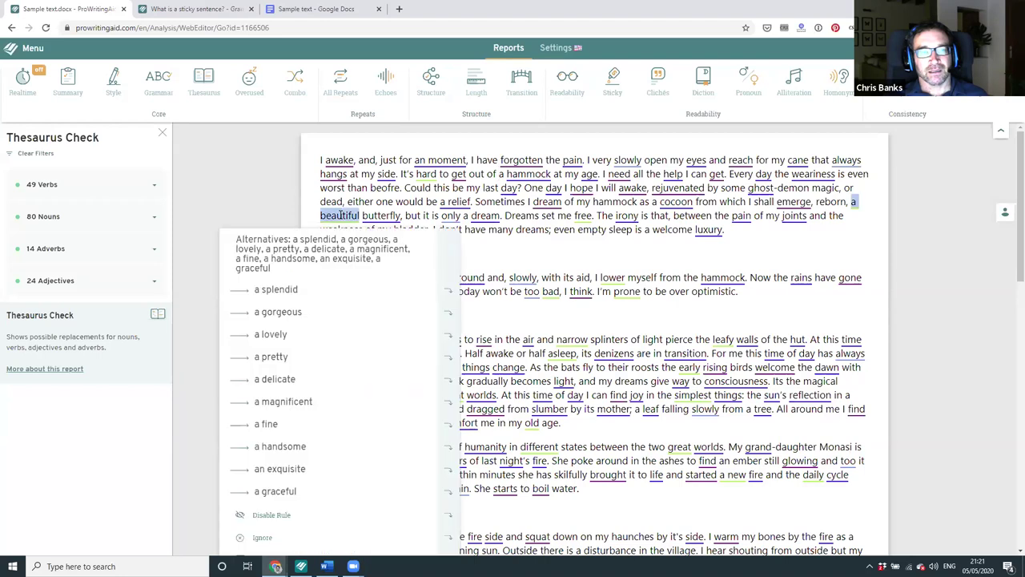
click(319, 290)
Examine the suggested thesaurus alternatives for "weakness" in the first paragraph.
mouse_move(341, 226)
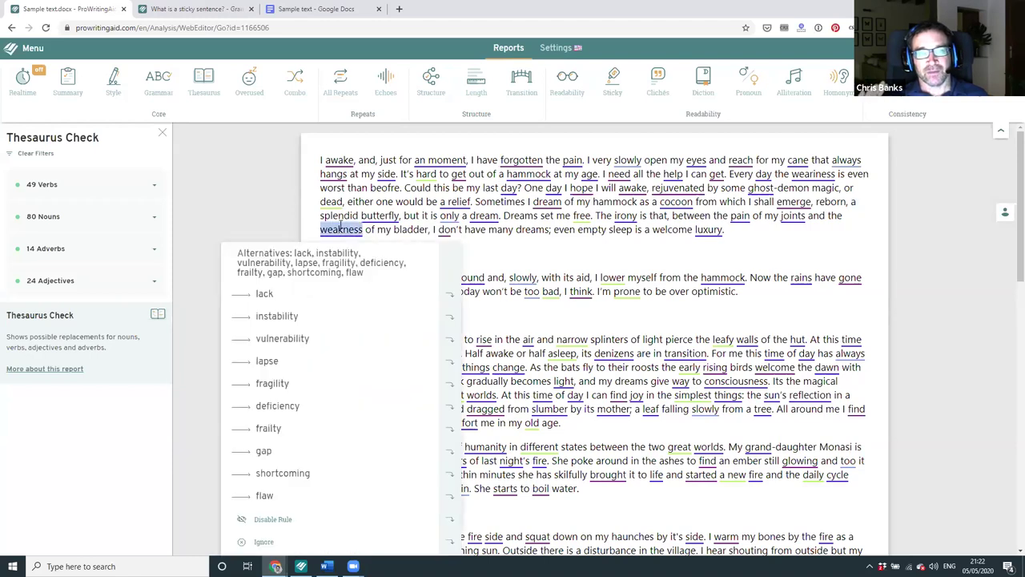
click(338, 216)
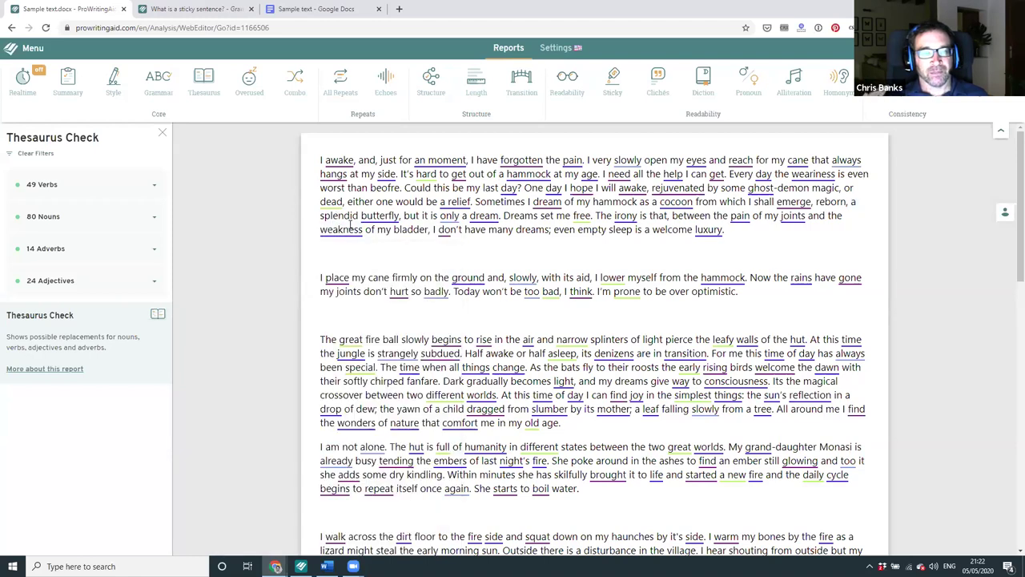
mouse_move(343, 233)
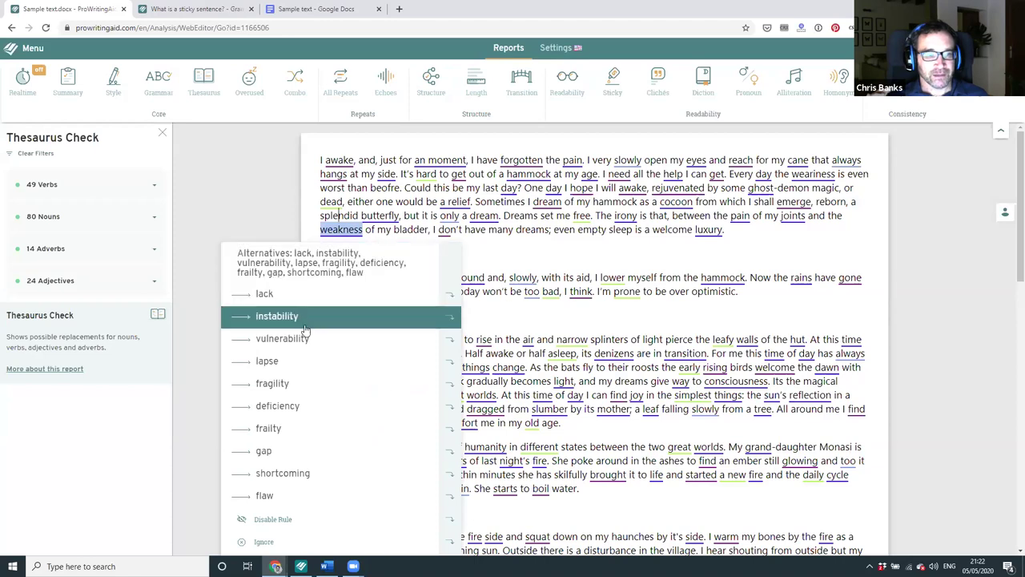
Replace "weakness" with "fragility" in the first paragraph, then view and dismiss the thesaurus alternatives for "an moment".
click(287, 384)
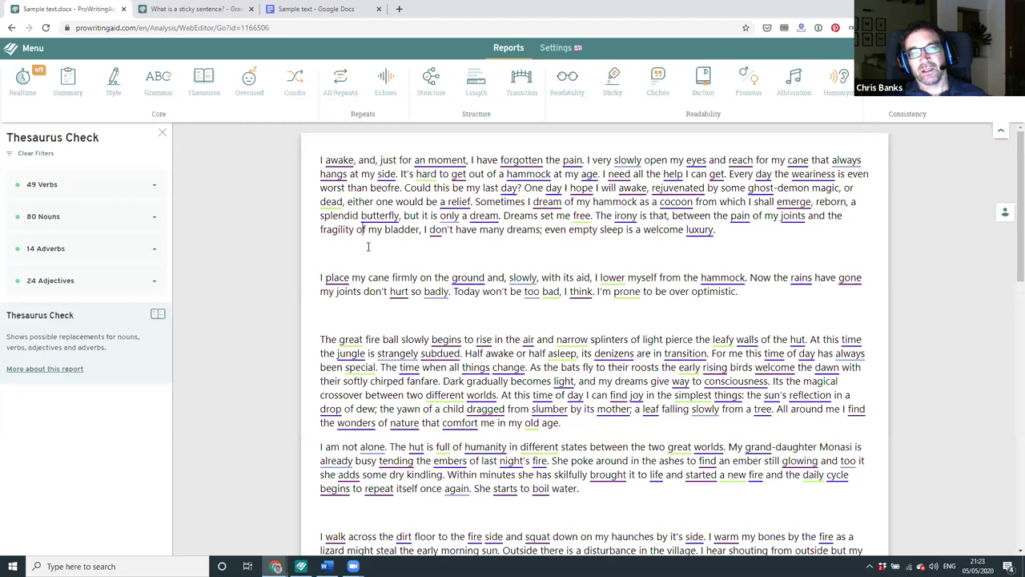
click(461, 159)
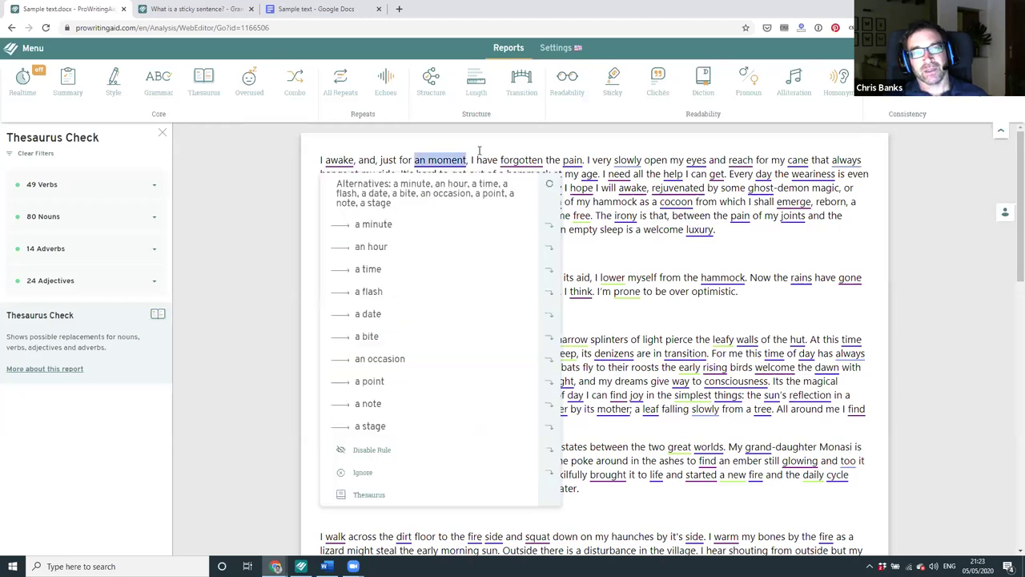
click(497, 159)
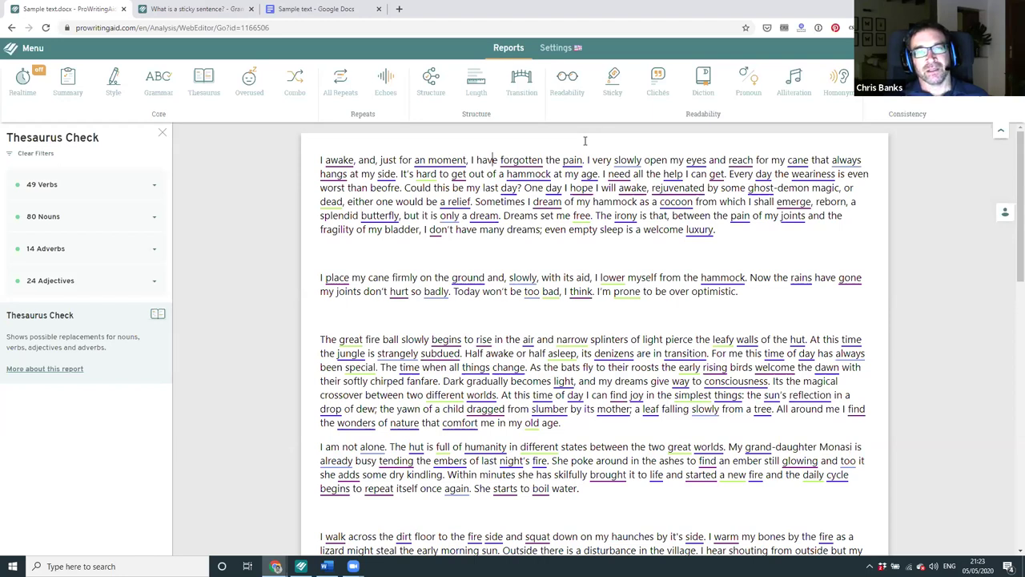
Run the Style report, locate the passive verb "is strangely subdued" in the text and read the passive voice explanation.
click(116, 92)
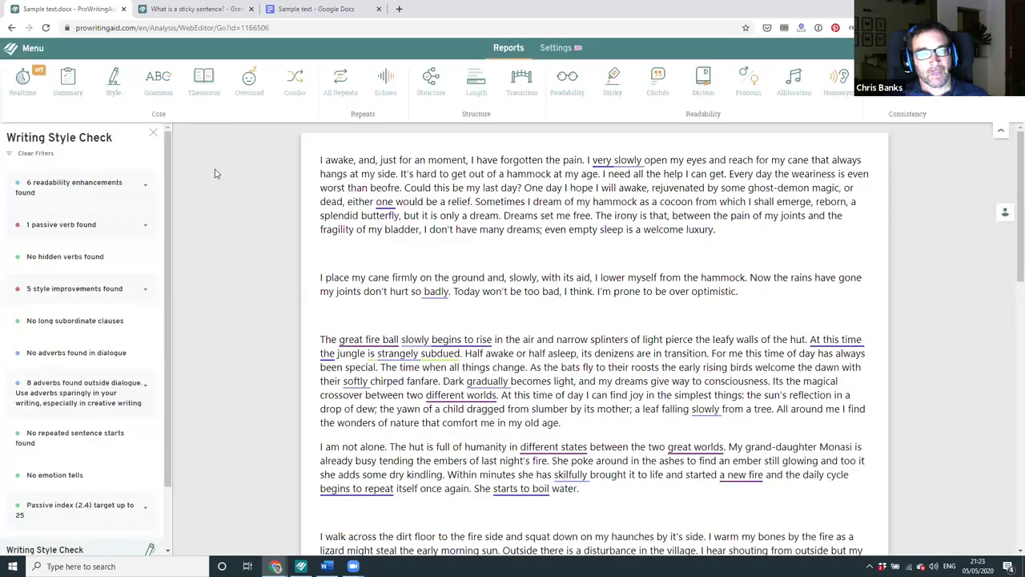
mouse_move(57, 229)
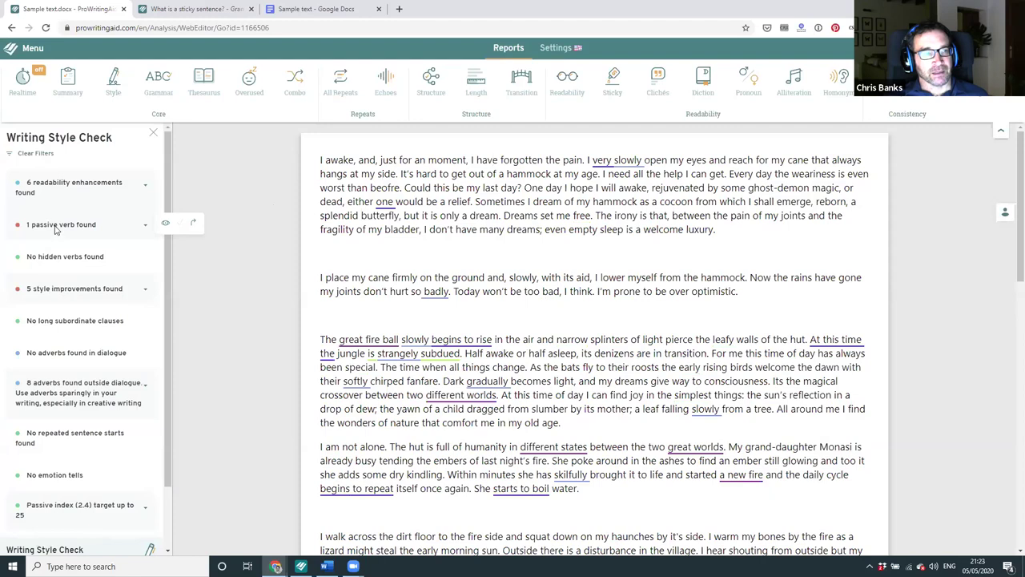
click(144, 226)
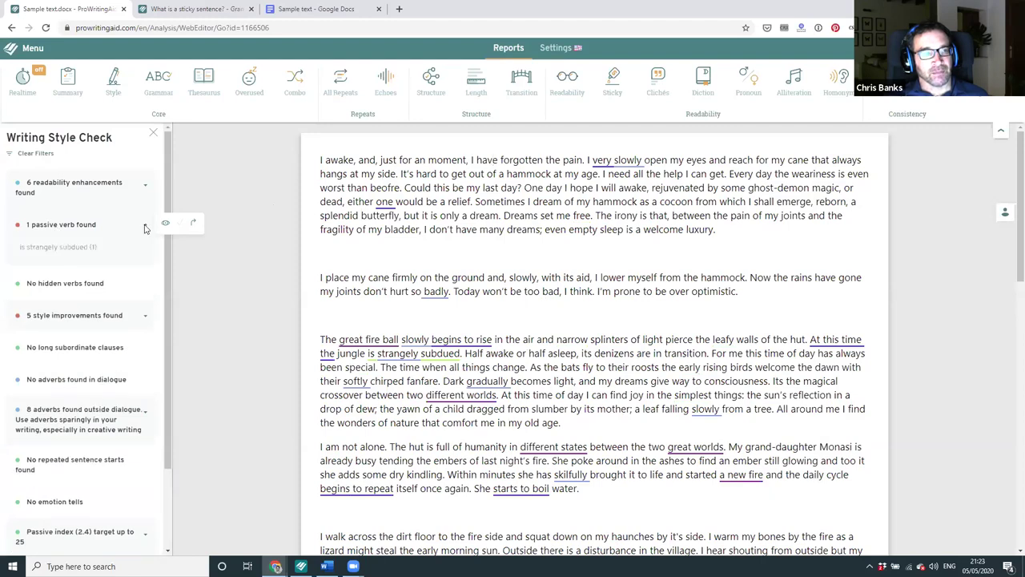
click(193, 227)
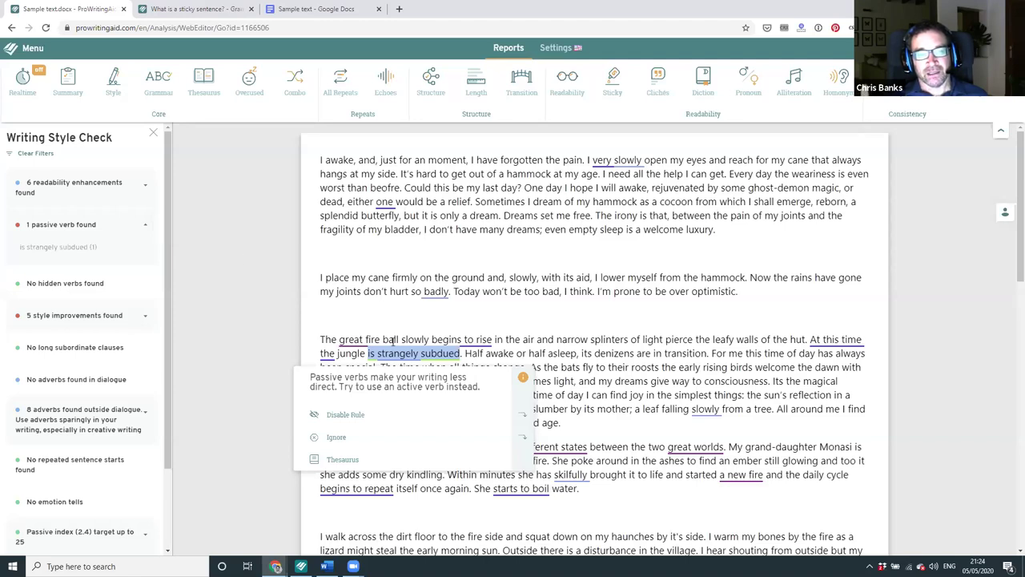
click(522, 377)
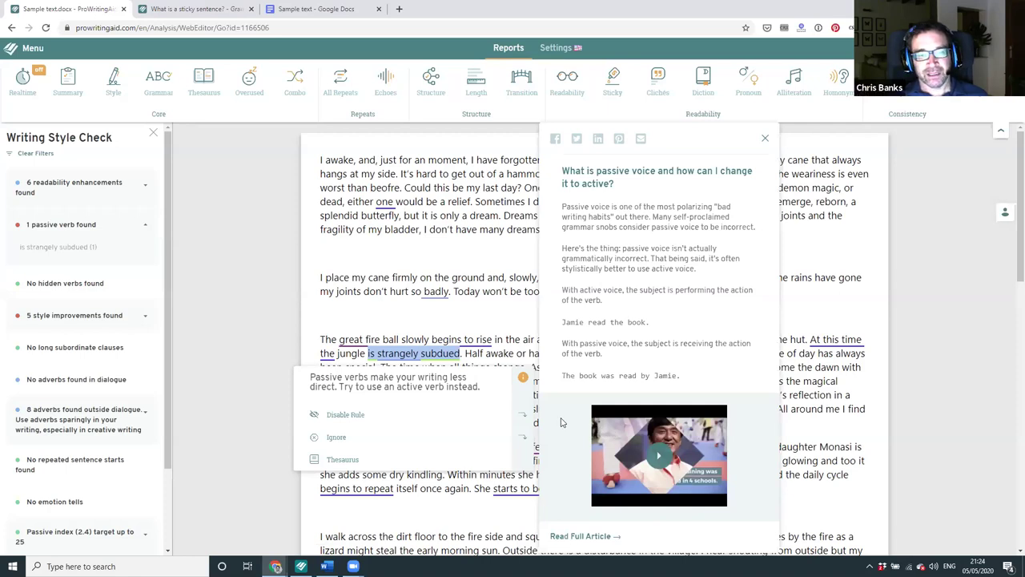
click(523, 352)
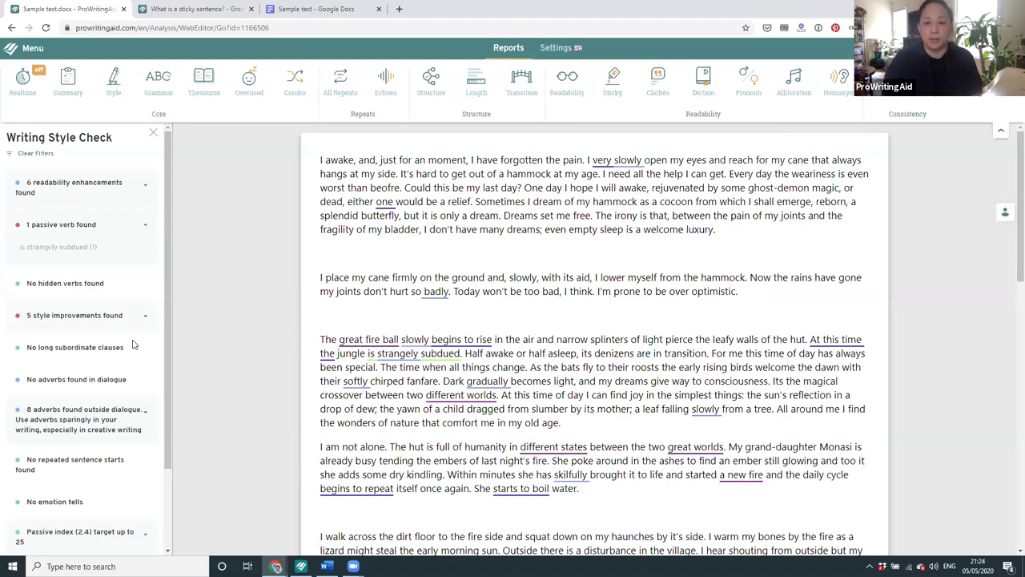
Expand the style improvements in the Writing Style Check and review the remaining report entries.
mouse_move(114, 322)
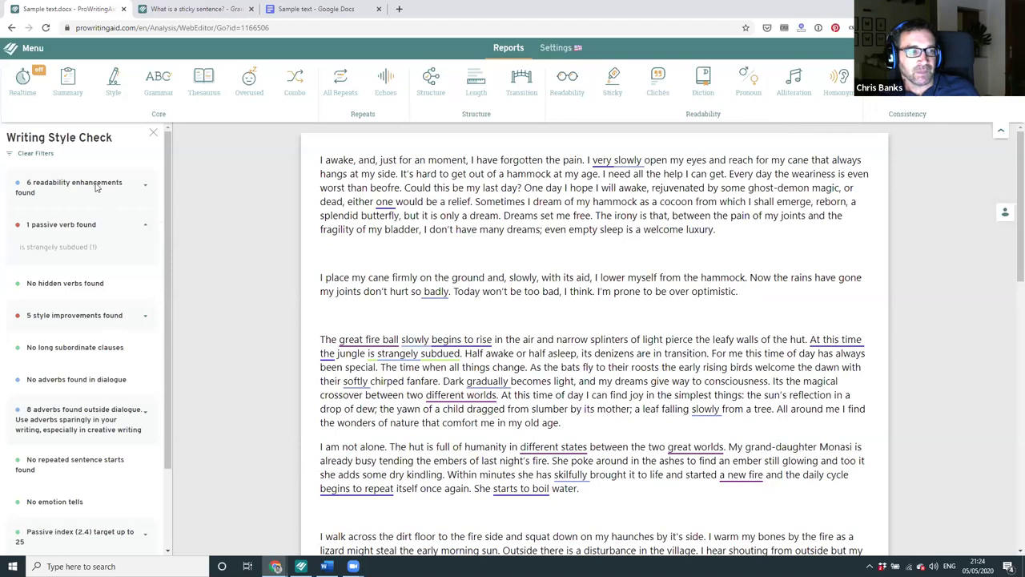
click(85, 316)
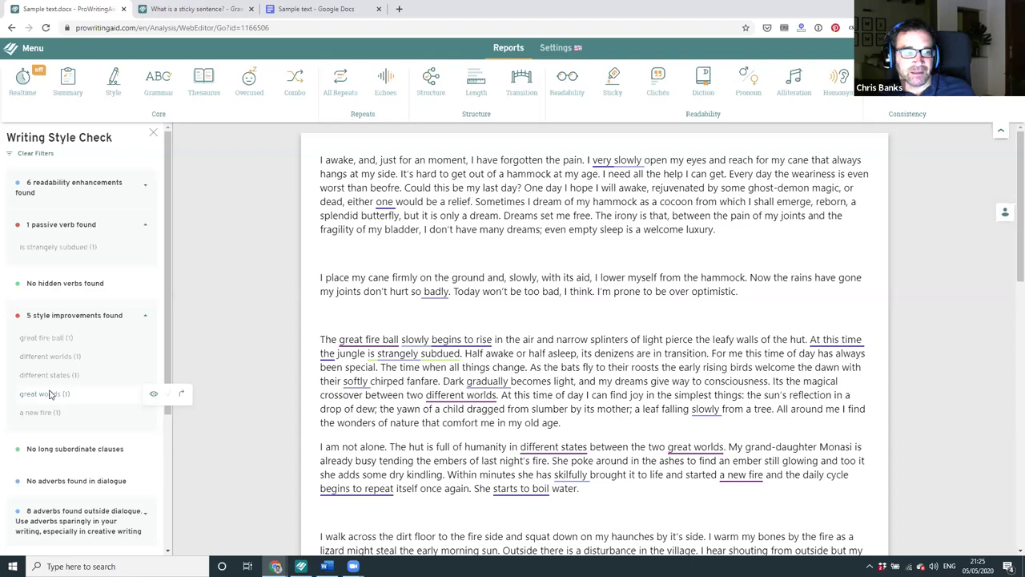
scroll(50, 393, down, 4)
scroll(53, 460, up, 1)
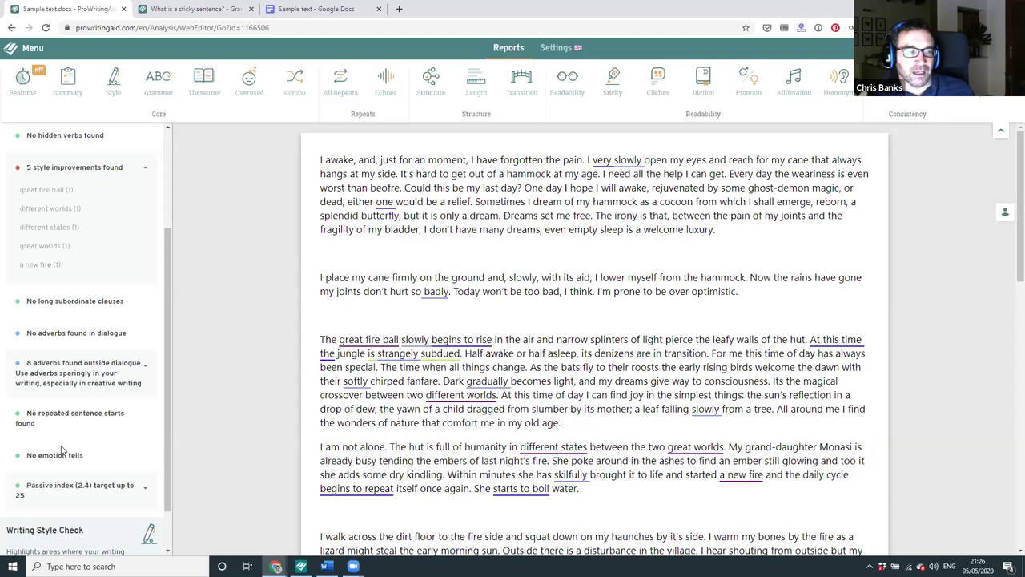
scroll(57, 463, down, 1)
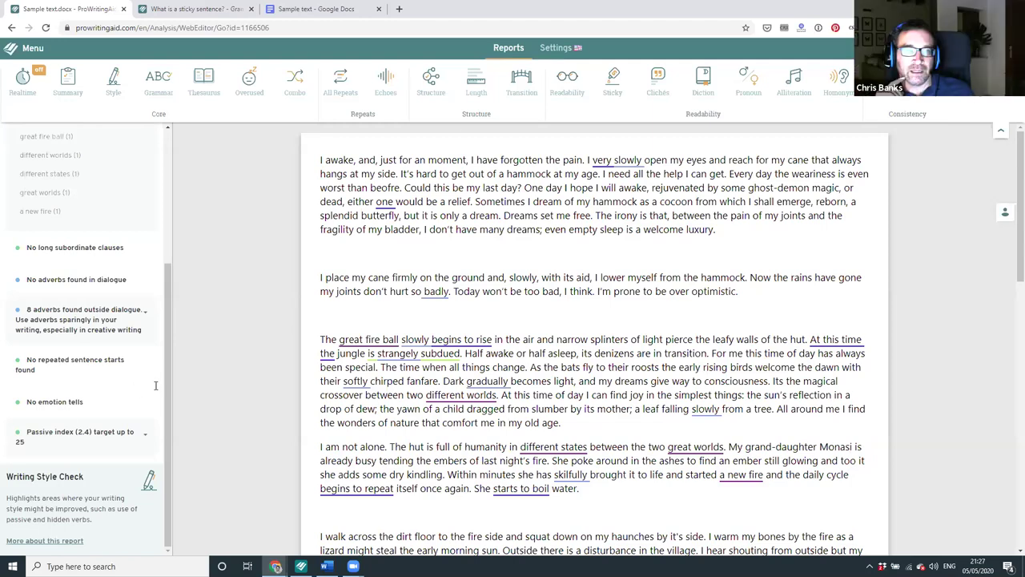
View the available language and writing style options in the editor settings, leaving General English and Creative selected.
click(553, 51)
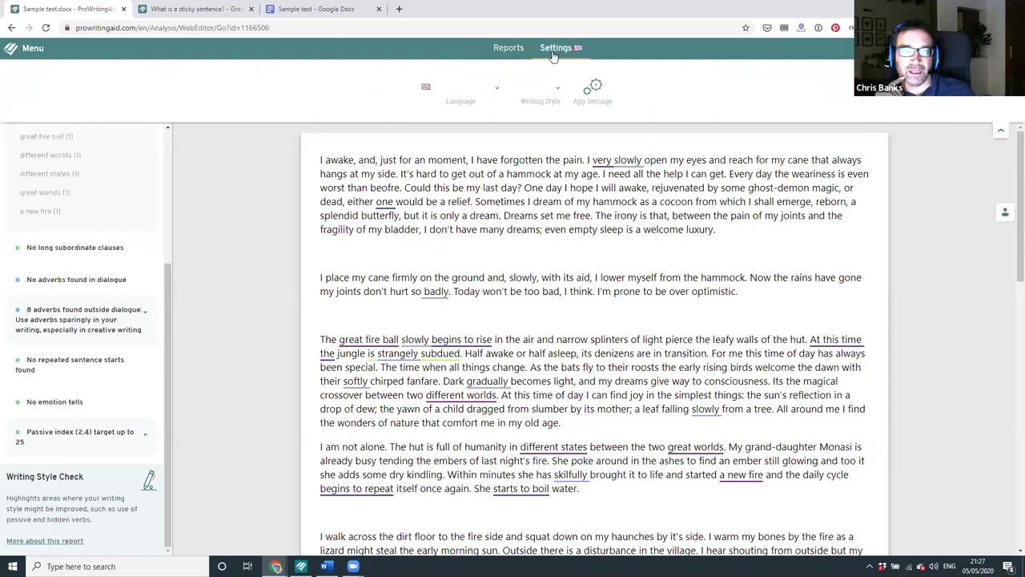
click(495, 92)
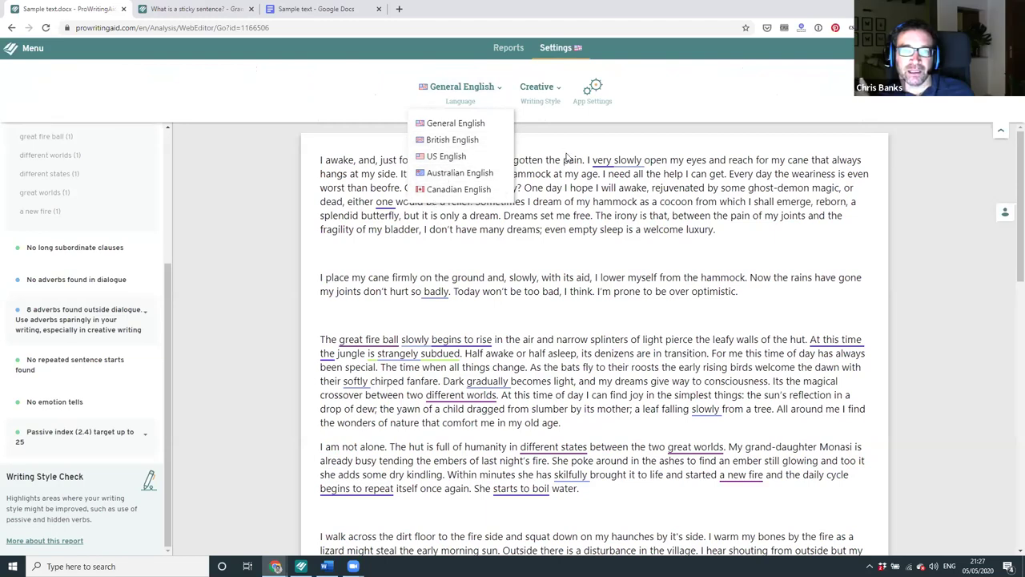
click(559, 91)
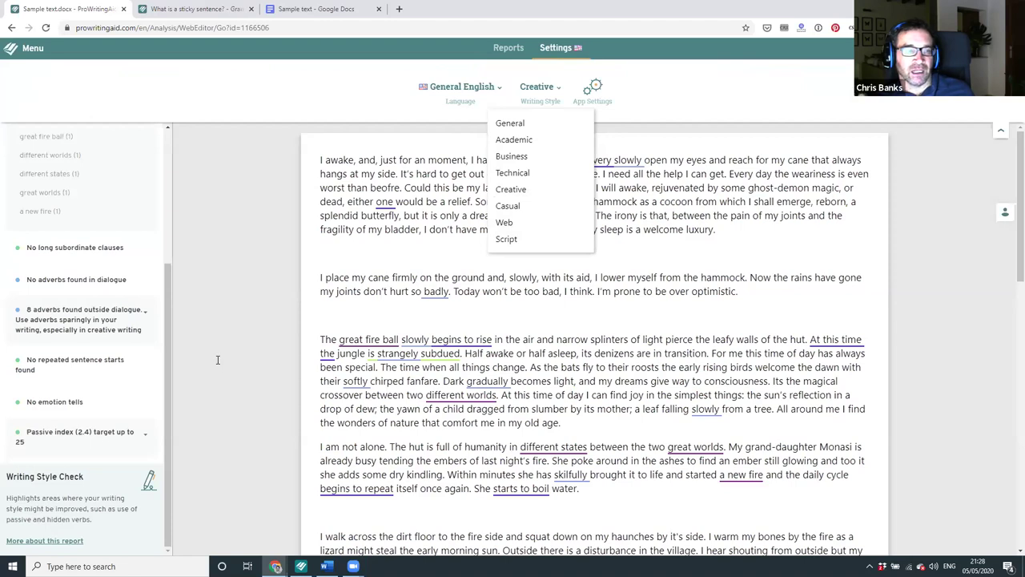
scroll(139, 246, up, 3)
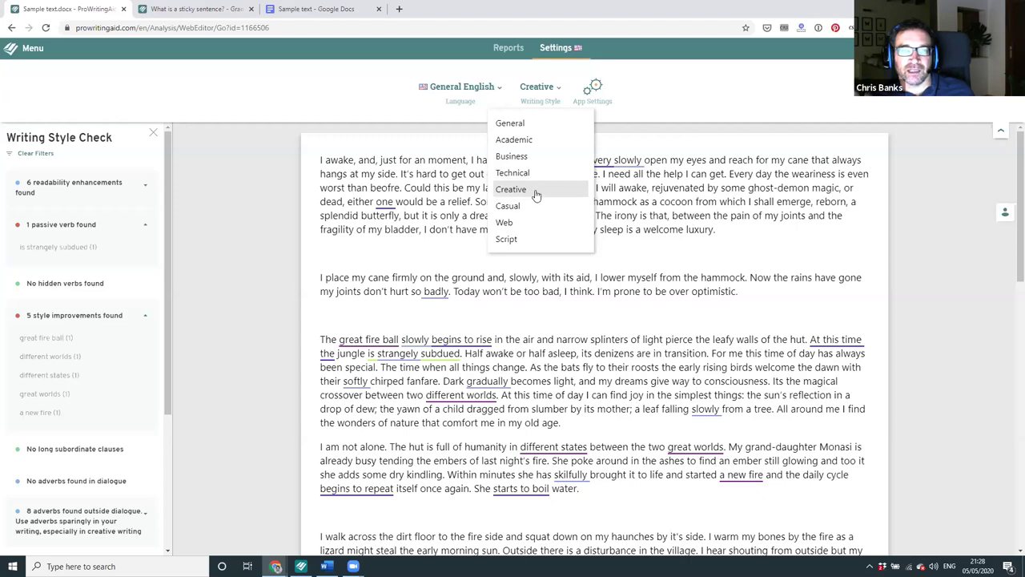
click(418, 250)
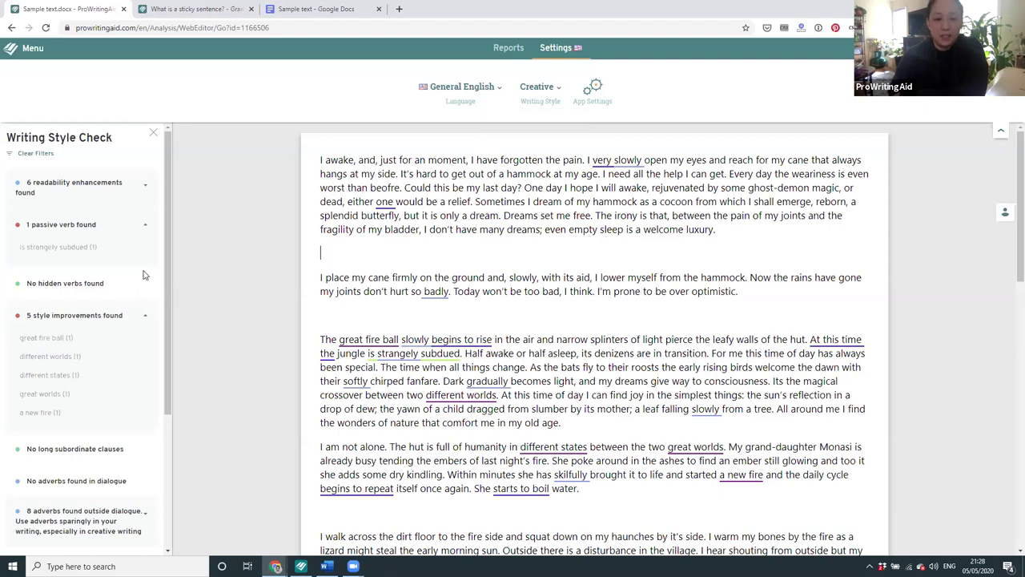
Run the sentence Length report and examine the sentence variety figures and the chart of individual sentence lengths.
click(503, 50)
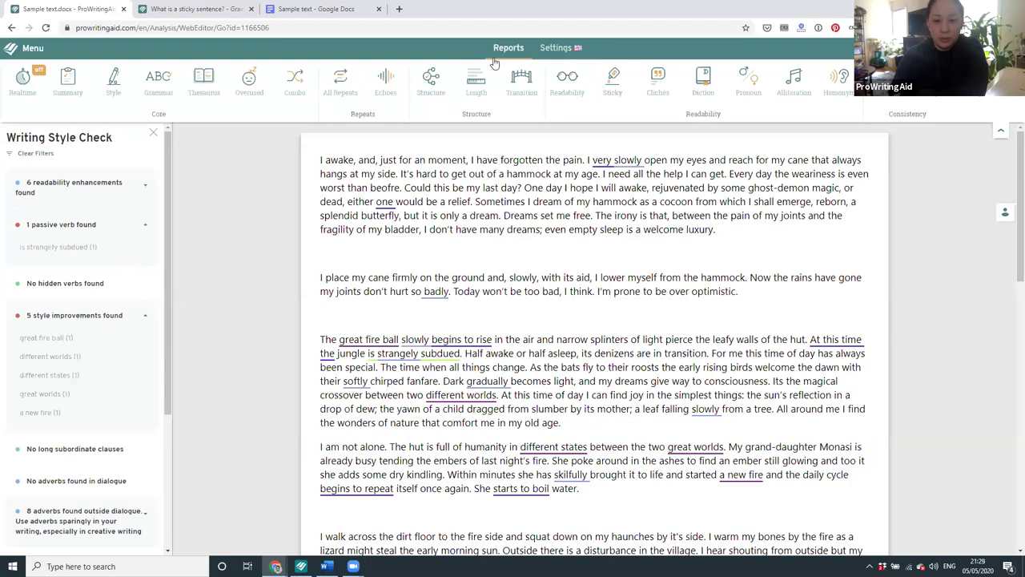
click(479, 77)
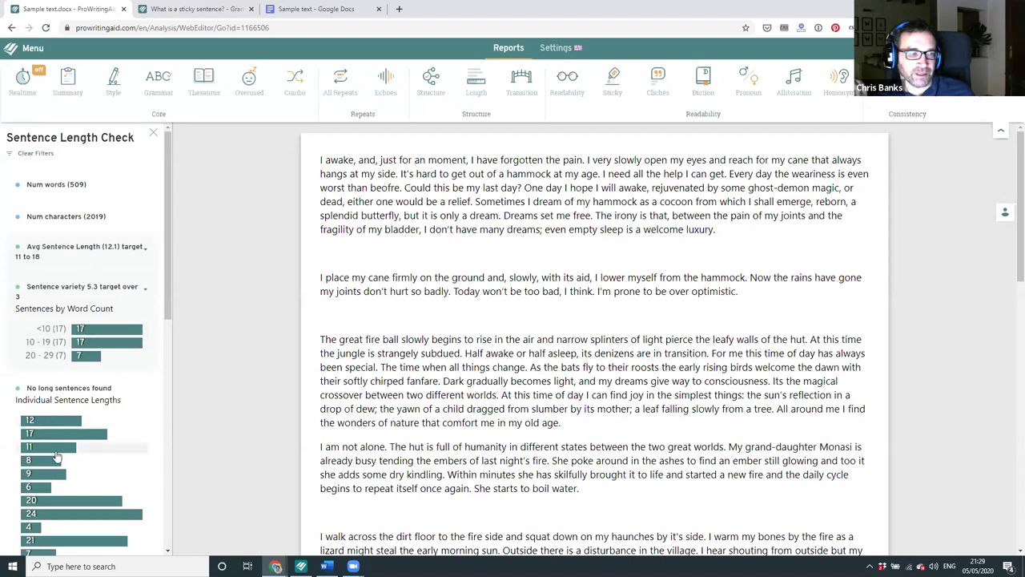
scroll(56, 456, down, 10)
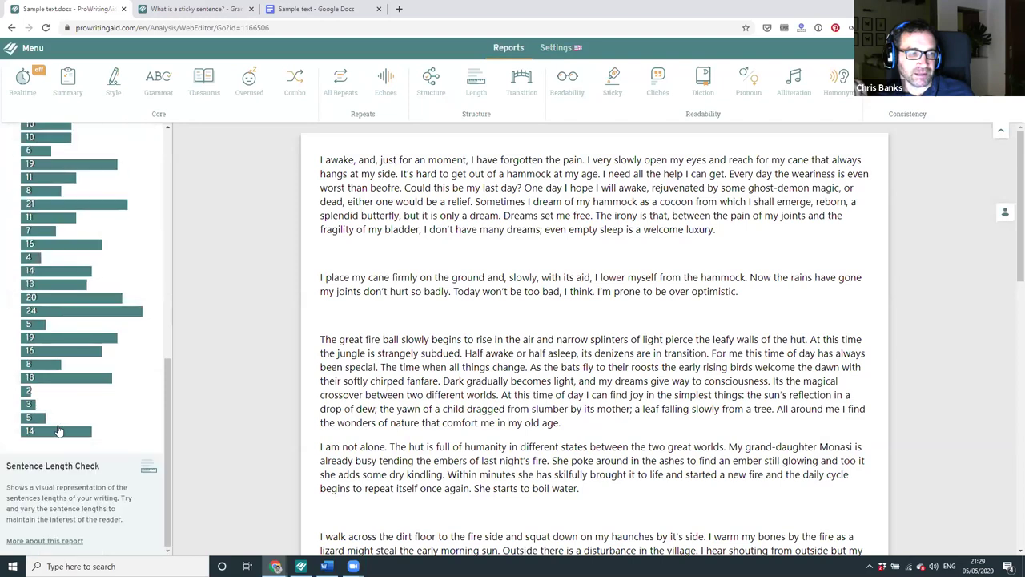
scroll(34, 301, up, 4)
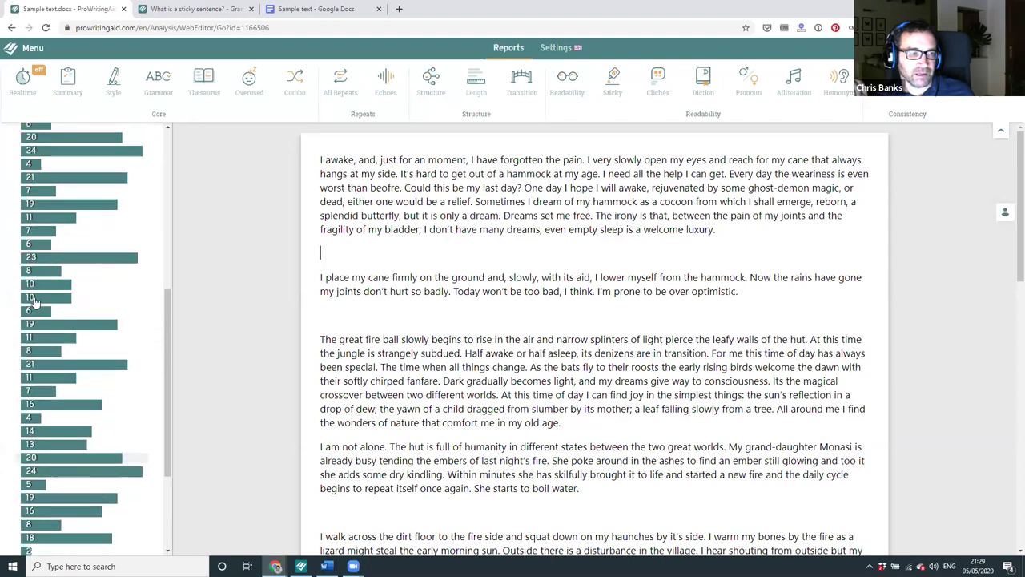
scroll(34, 300, up, 6)
scroll(35, 292, up, 1)
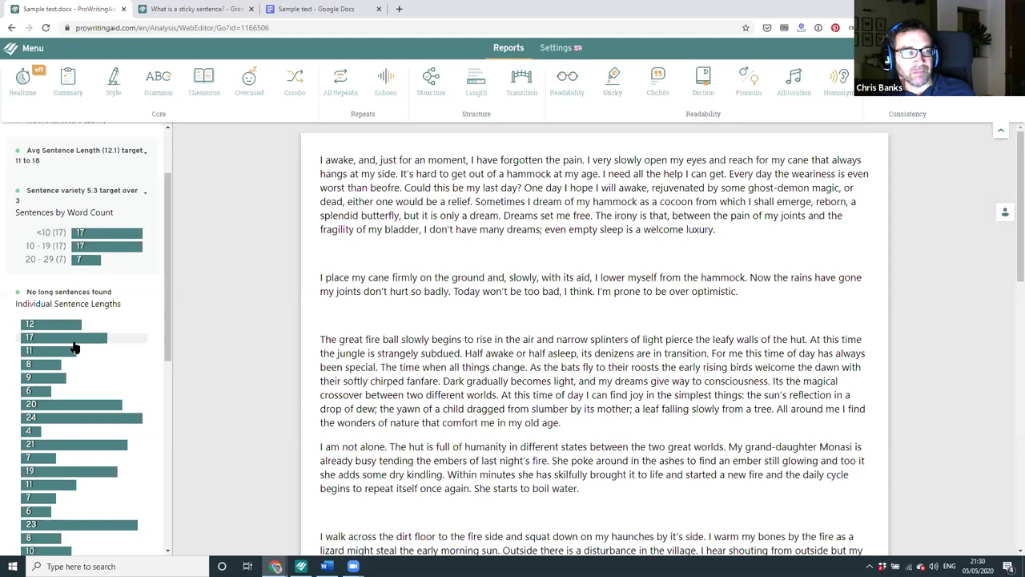
scroll(75, 346, down, 1)
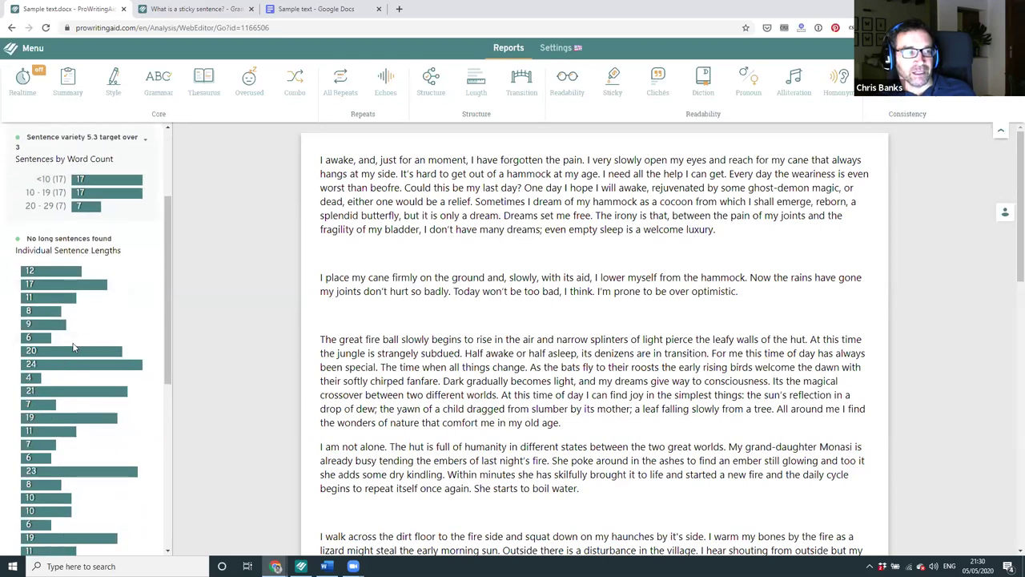
scroll(76, 345, down, 1)
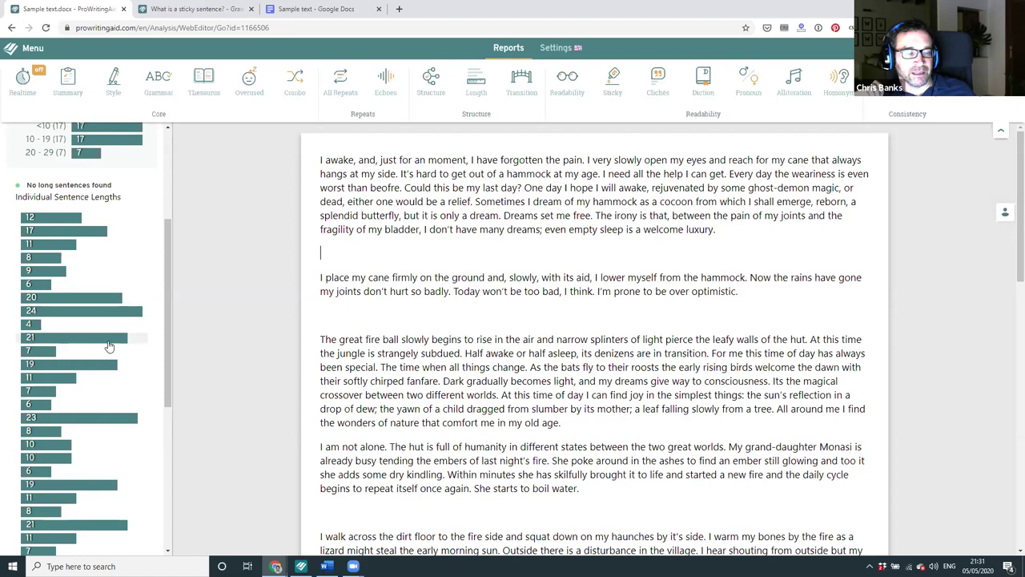
Locate several sentences in the text from their bars in the individual sentence lengths chart, then highlight and deselect the document's first sentence.
click(52, 343)
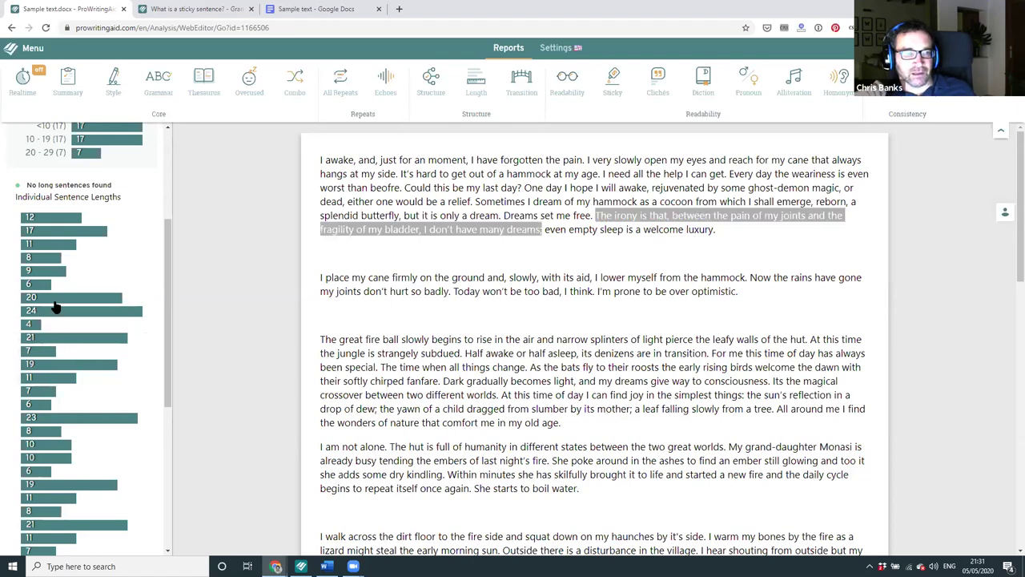
click(112, 298)
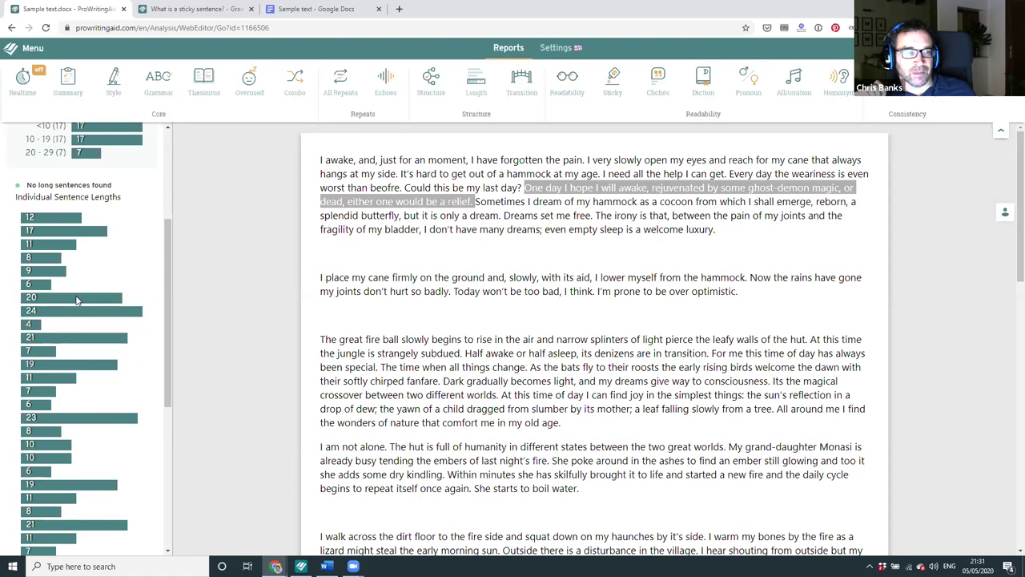
scroll(80, 344, down, 2)
scroll(78, 371, down, 1)
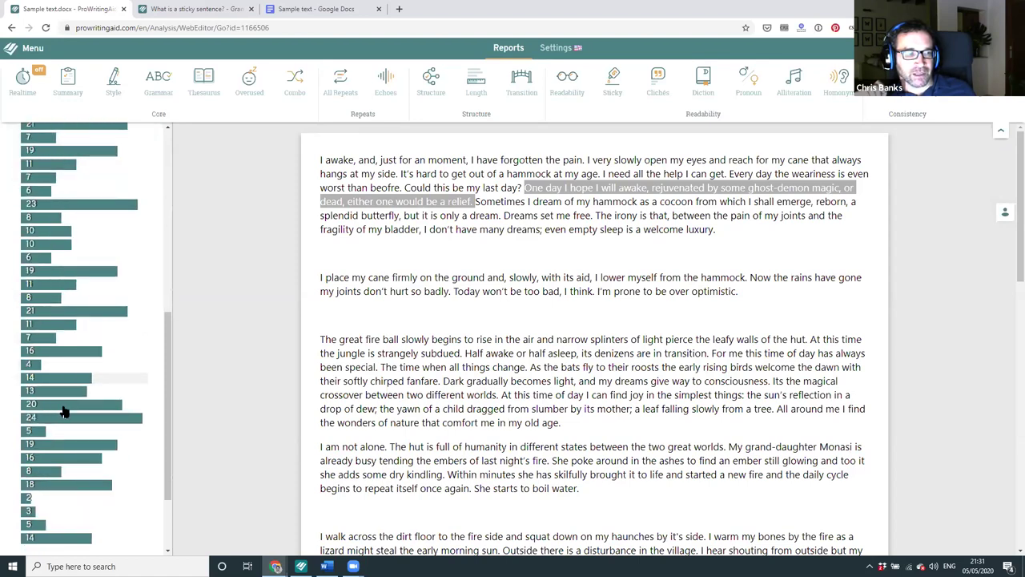
click(64, 418)
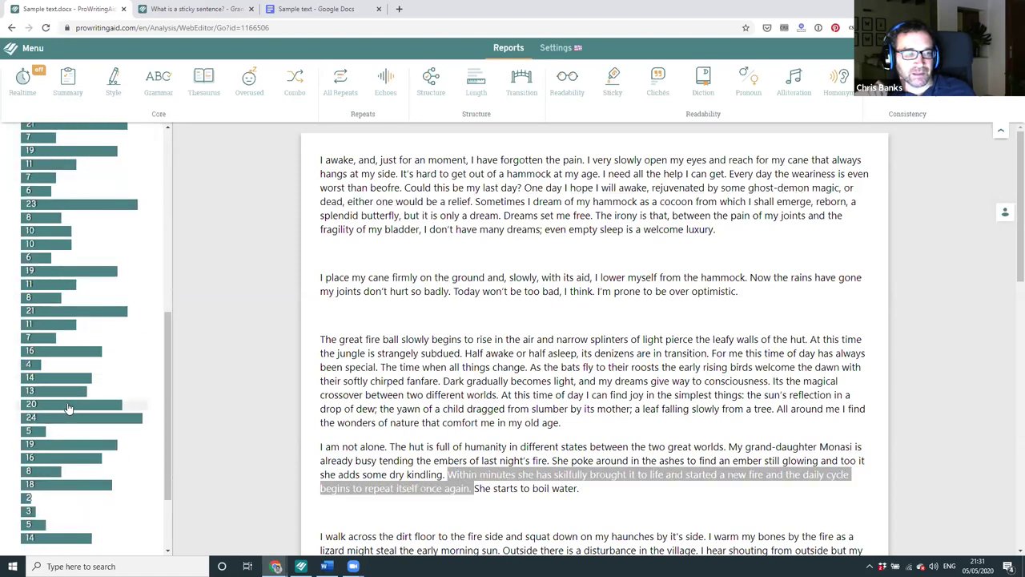
click(68, 405)
click(66, 391)
click(58, 446)
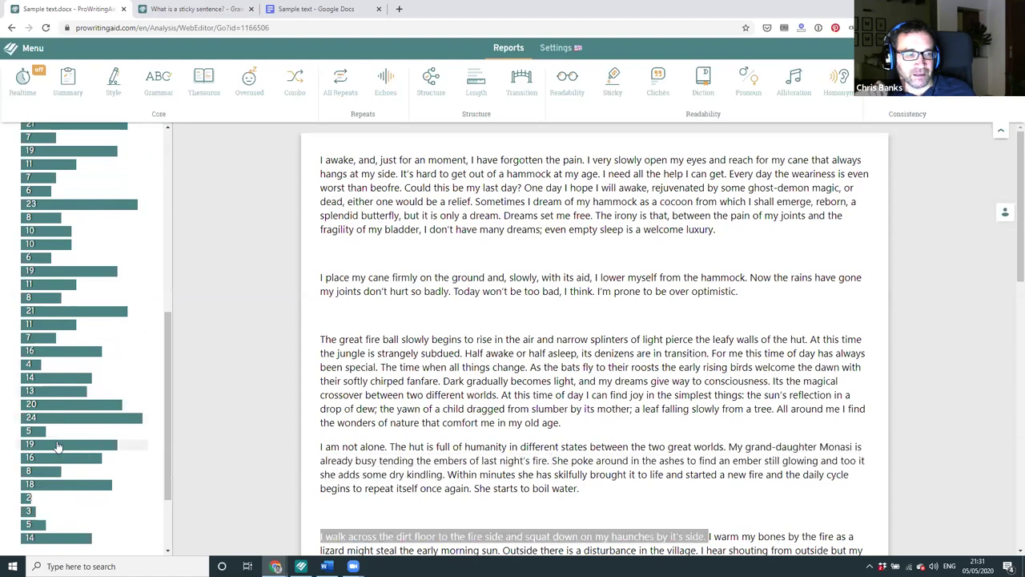
scroll(66, 414, up, 6)
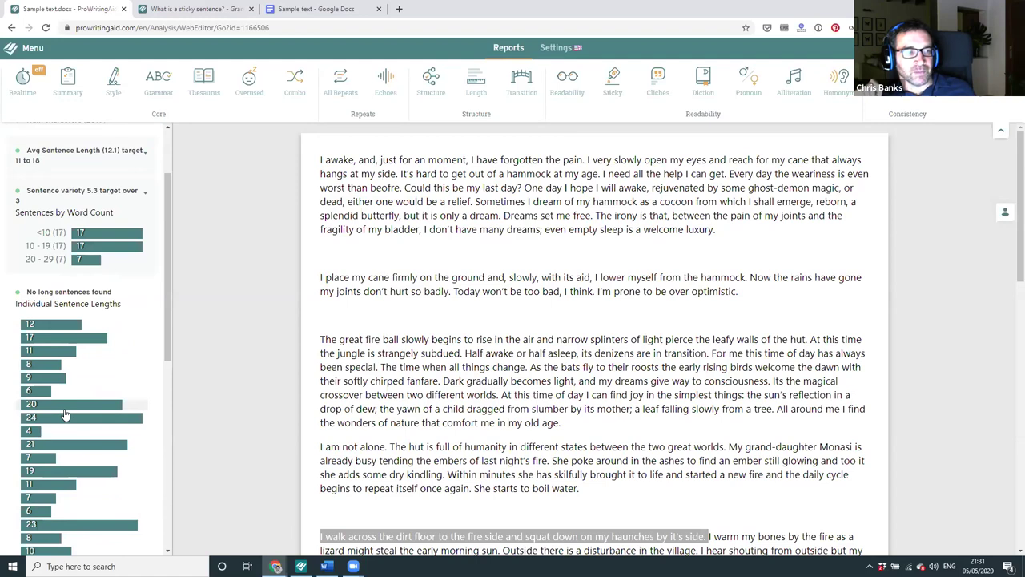
click(440, 276)
click(453, 160)
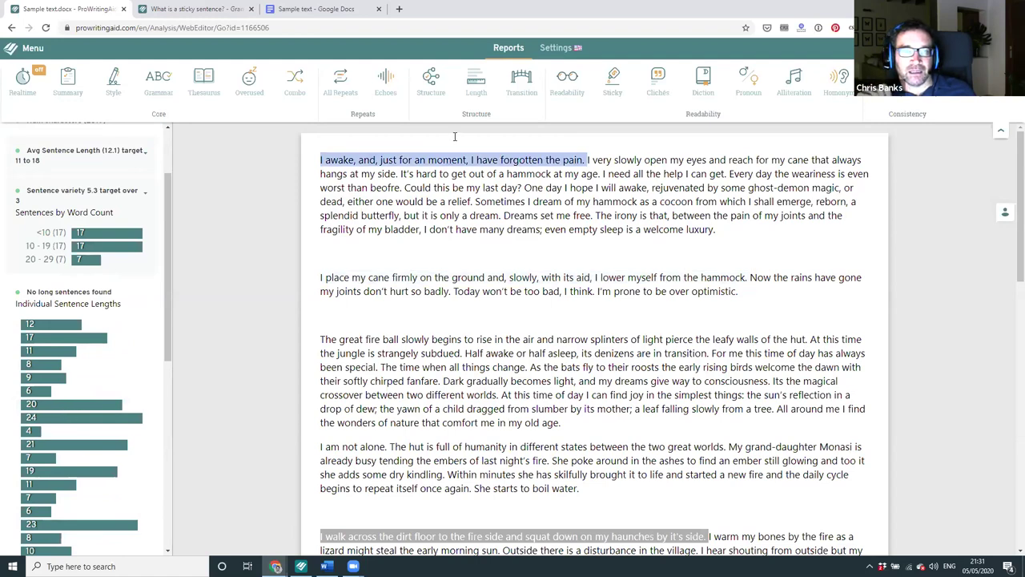
click(456, 137)
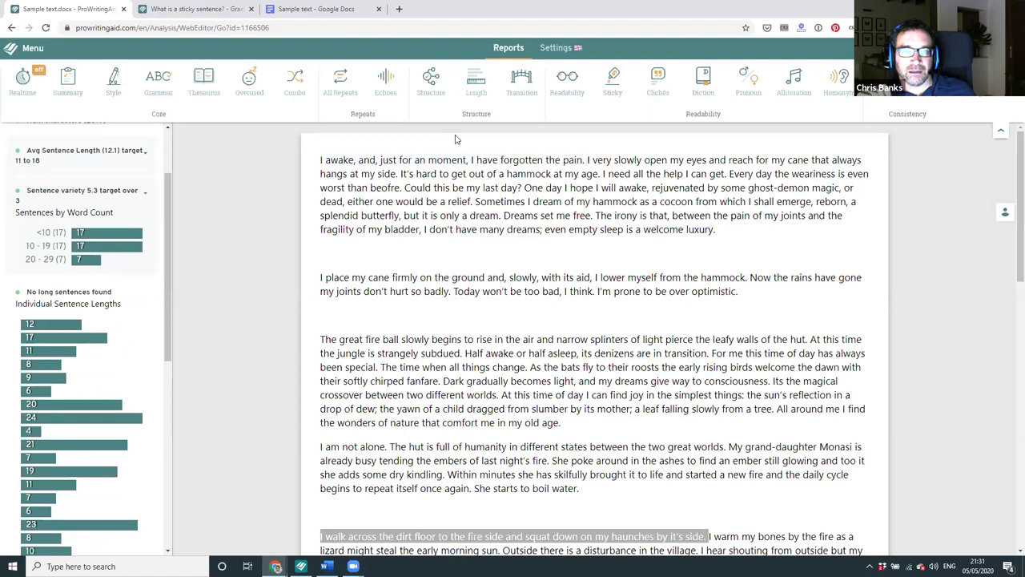
Run the sentence Structure report and examine the proportions of sentence openings compared with published writing.
click(430, 77)
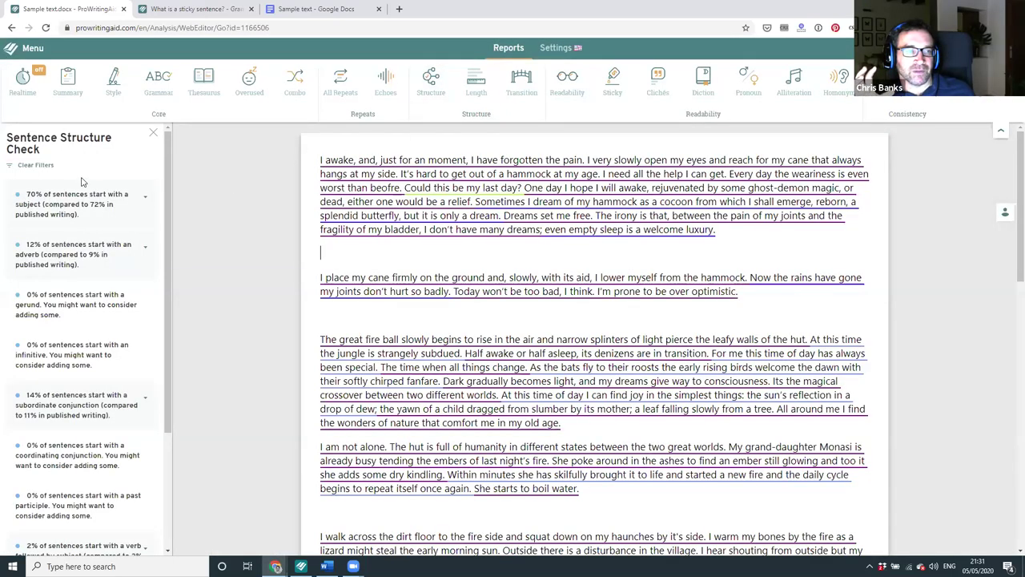
mouse_move(79, 202)
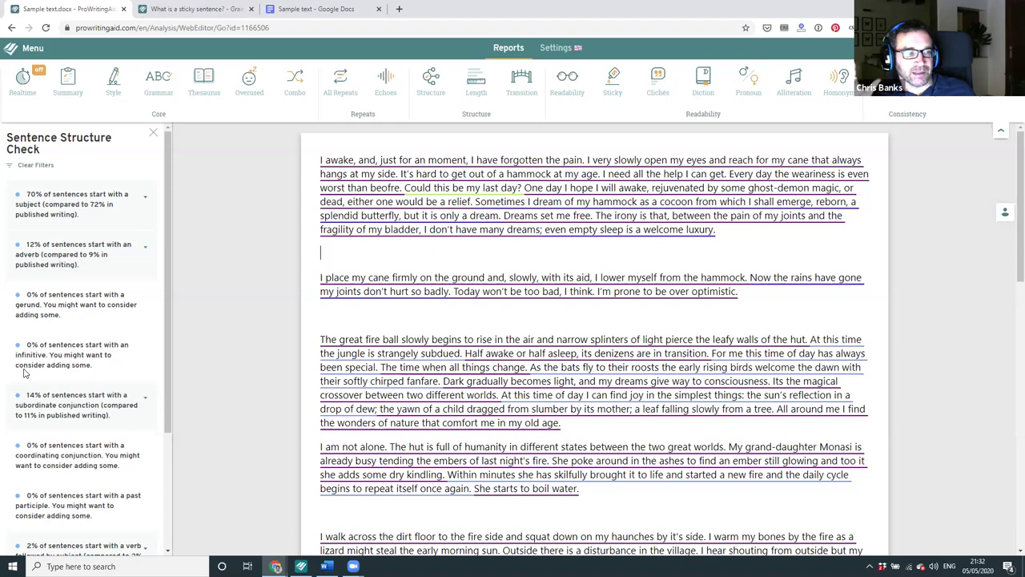
mouse_move(92, 261)
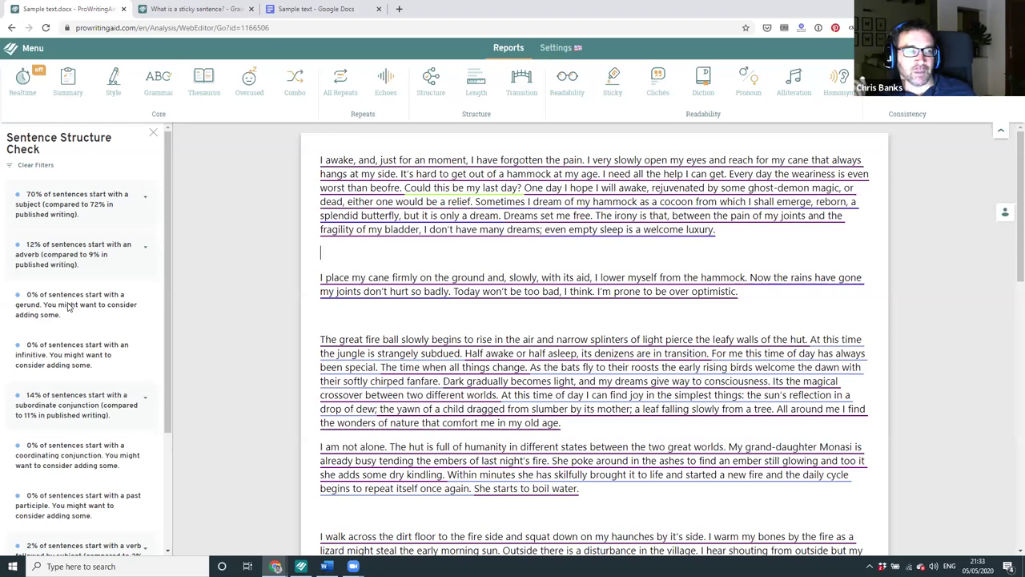
scroll(68, 306, down, 3)
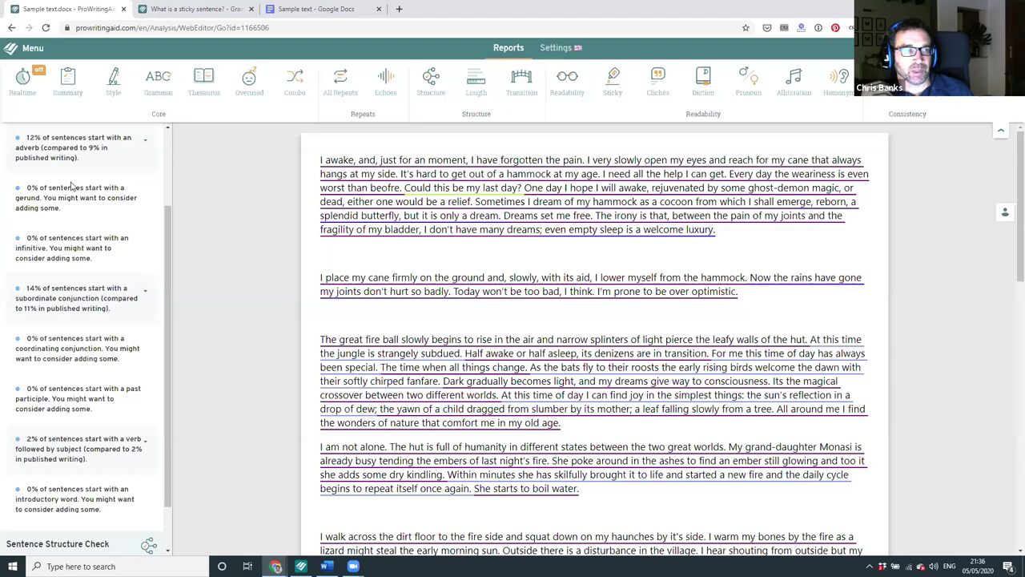
Expand the entry for sentences starting with a subject and step through several of its matches in the text.
scroll(71, 186, up, 2)
click(142, 206)
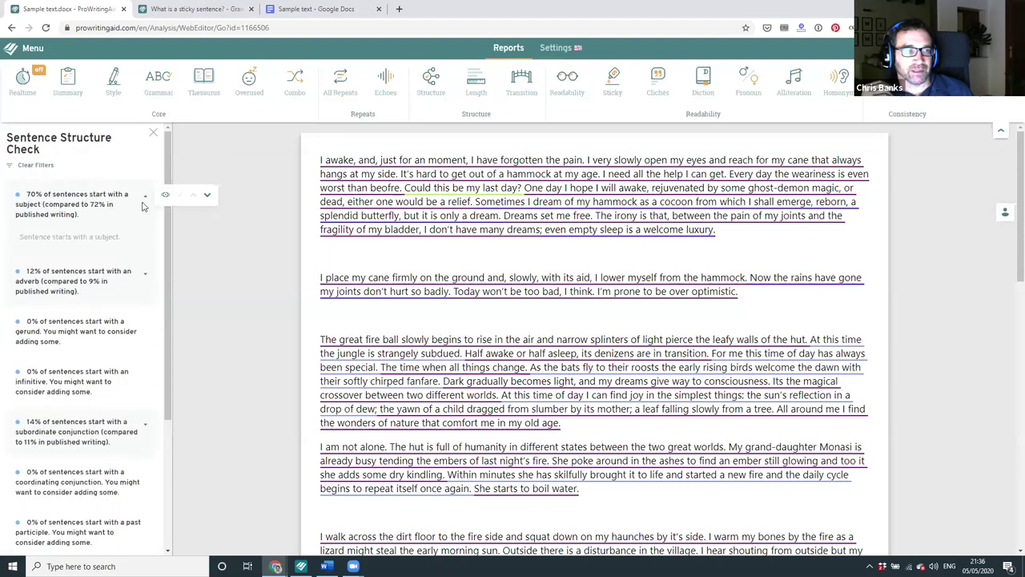
click(195, 239)
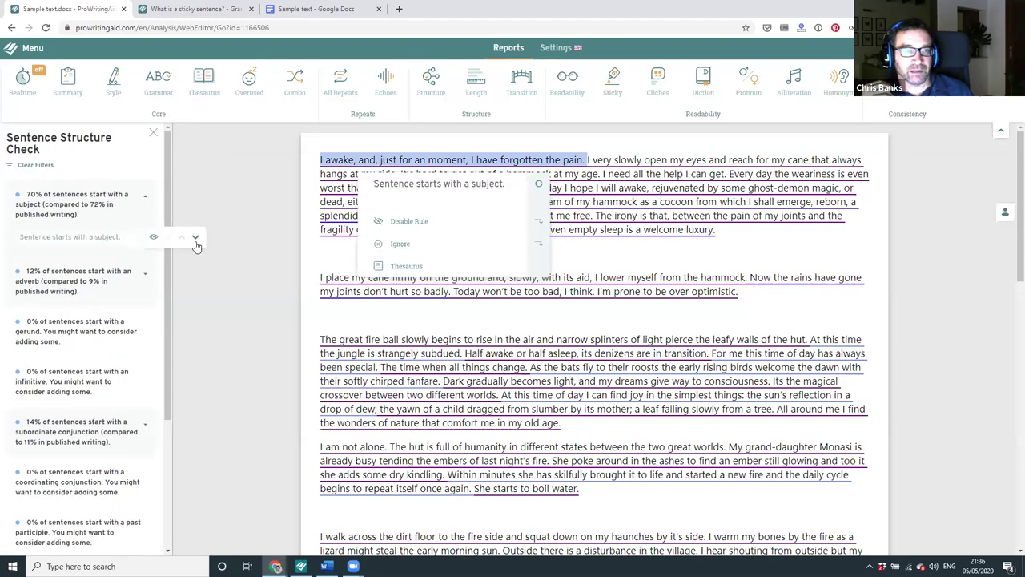
click(195, 240)
click(196, 239)
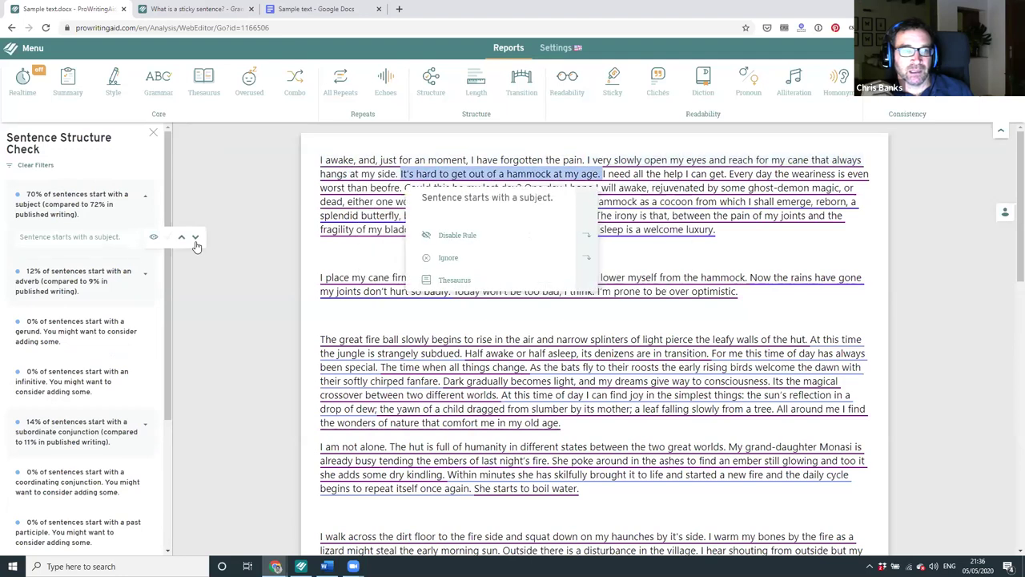
Locate a sentence starting with an adverb and one starting with a subordinate conjunction from their Structure report entries.
click(115, 283)
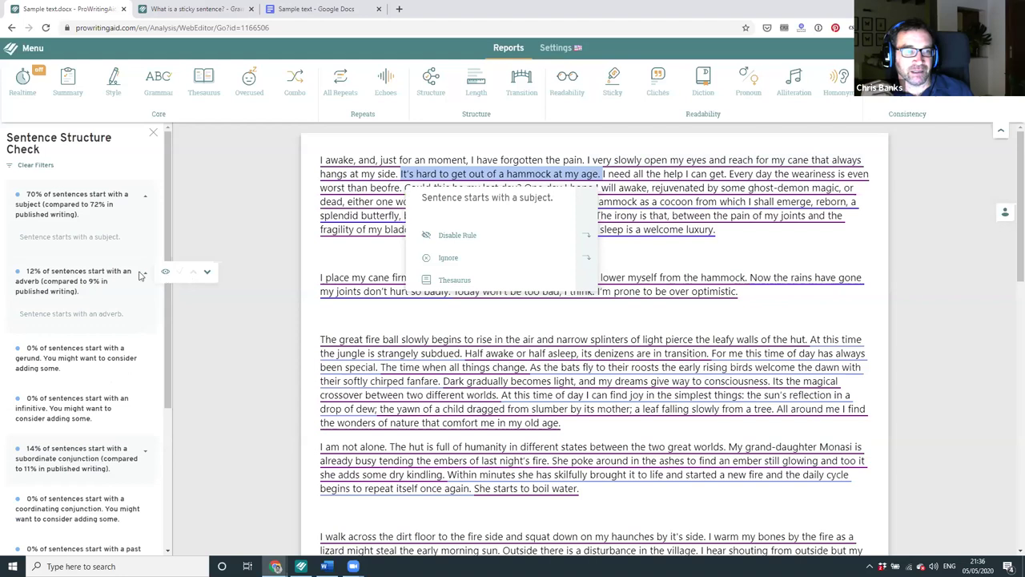
click(206, 275)
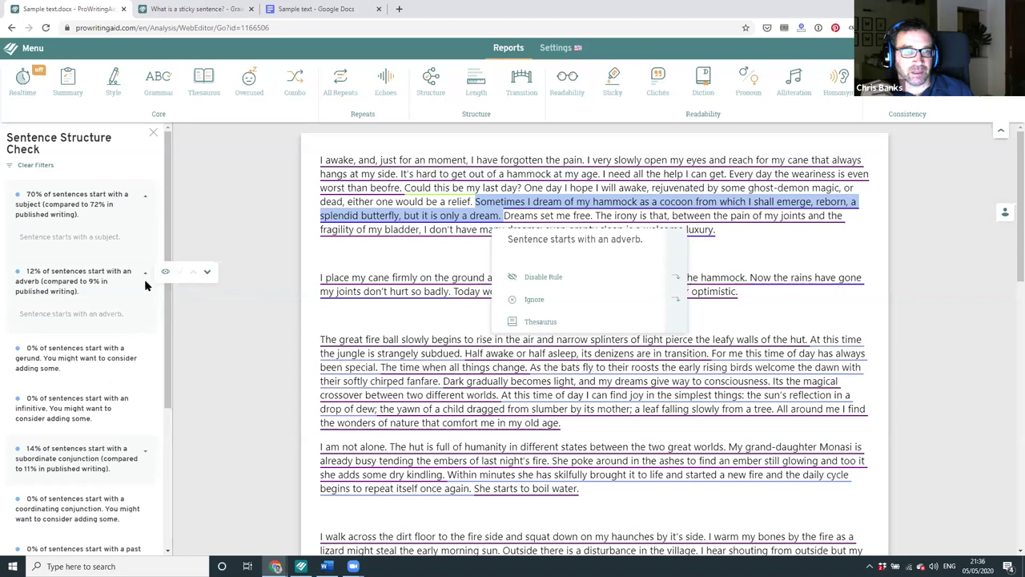
scroll(103, 341, down, 1)
scroll(111, 326, down, 3)
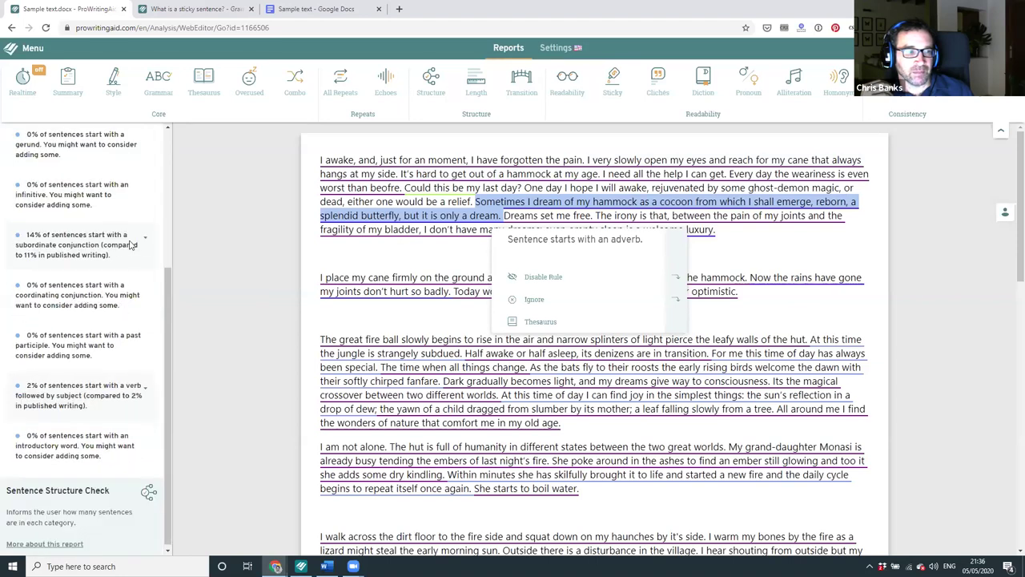
click(146, 237)
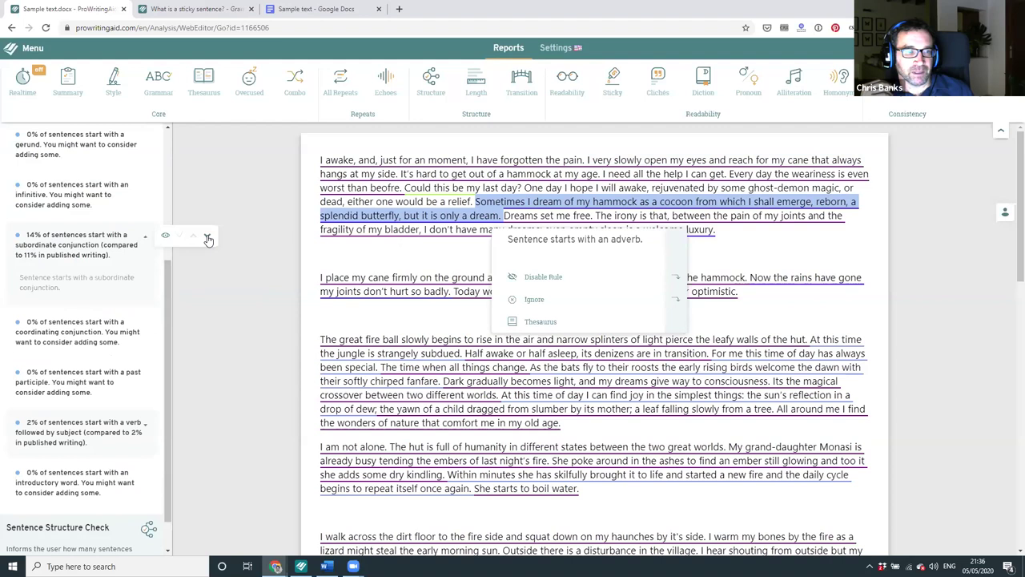
click(207, 237)
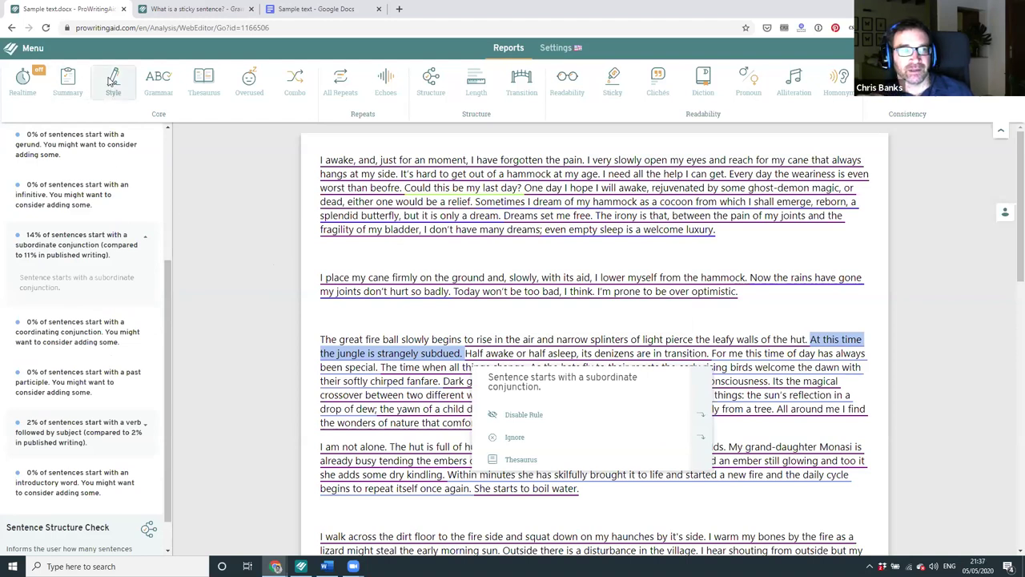
Run the Style report, view the suggestion for "very" in the first paragraph, and review the underlined wording in the text.
click(110, 80)
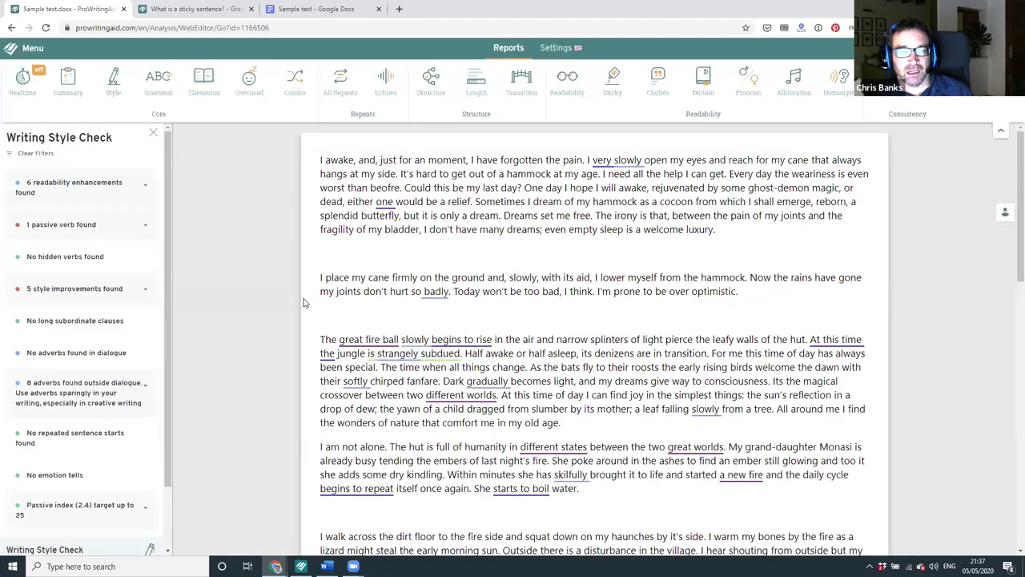
mouse_move(357, 340)
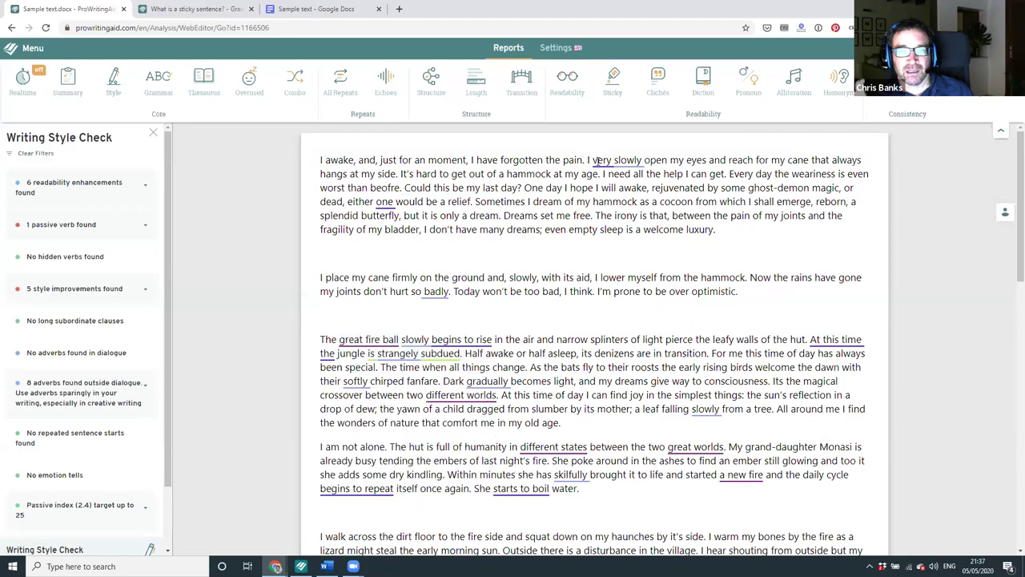
mouse_move(603, 160)
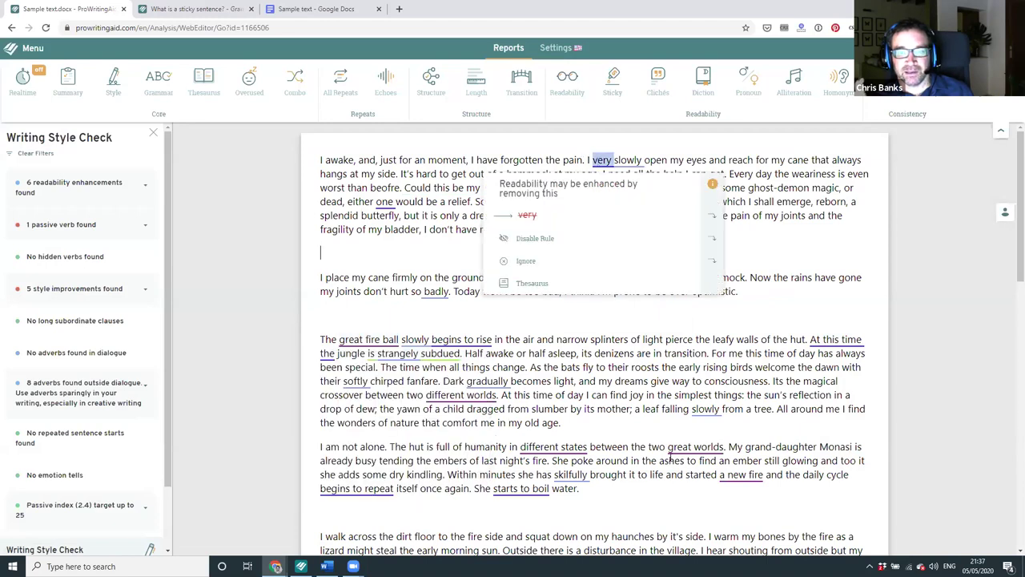
scroll(643, 405, down, 2)
scroll(643, 406, down, 1)
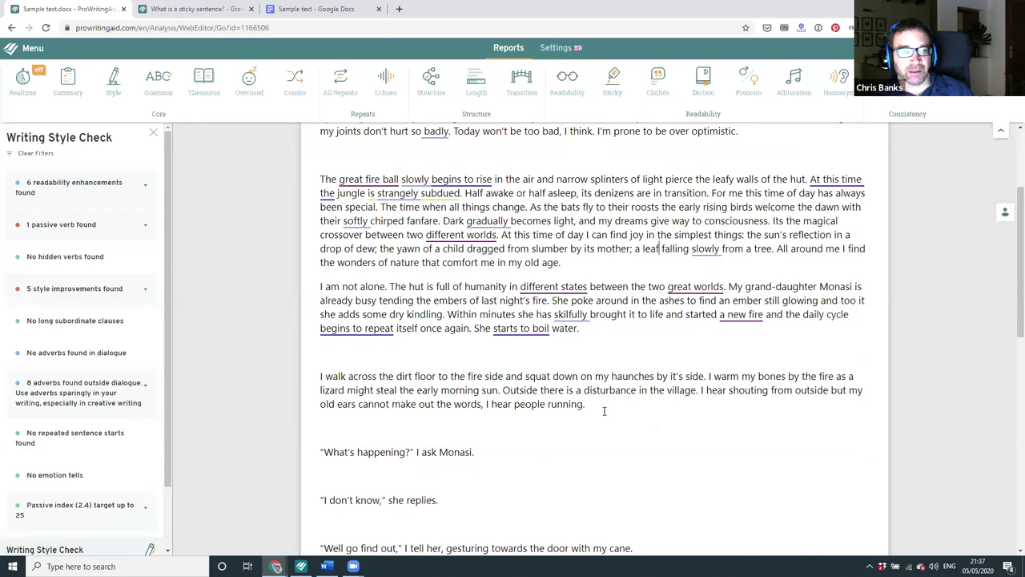
scroll(482, 363, up, 1)
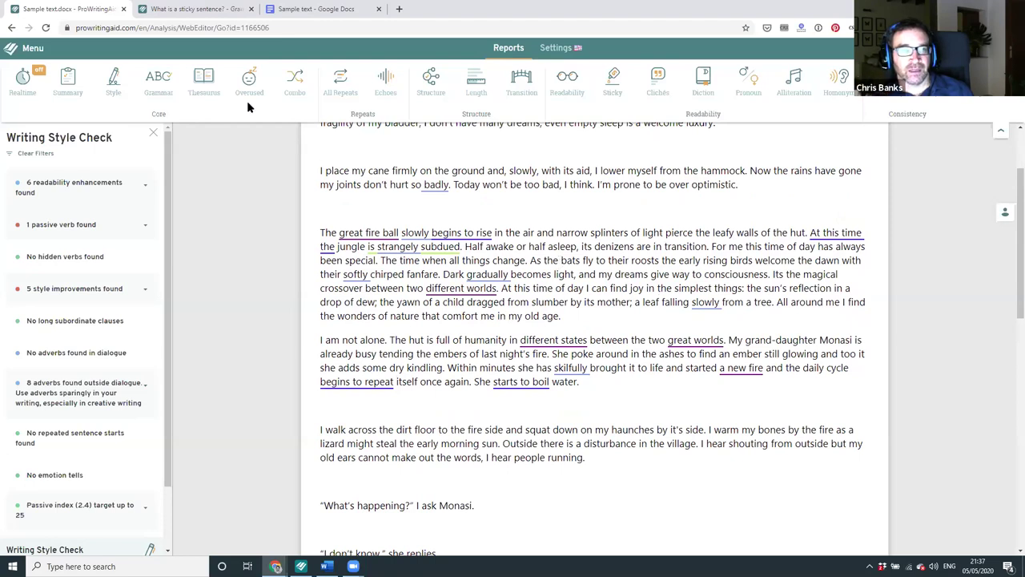
Run the All Repeats report and inspect the underlined repeats in the text, including "my joints" and "awake".
click(338, 91)
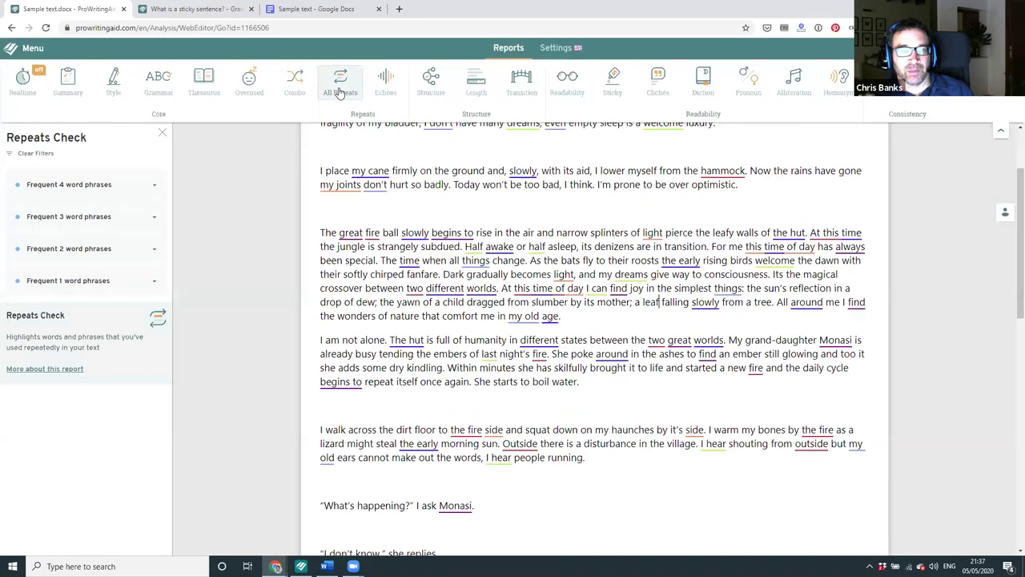
scroll(503, 201, up, 3)
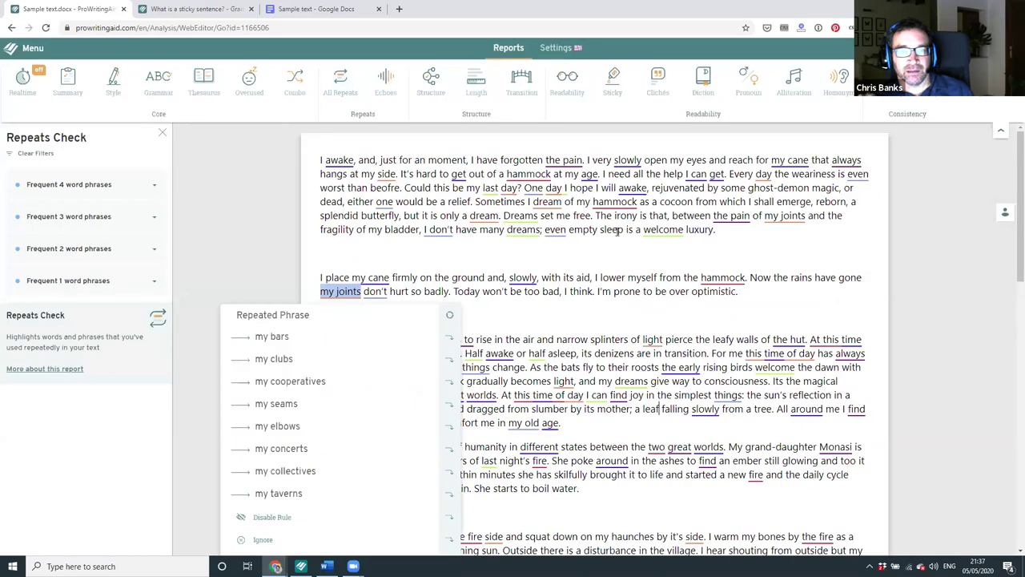
click(619, 277)
mouse_move(788, 217)
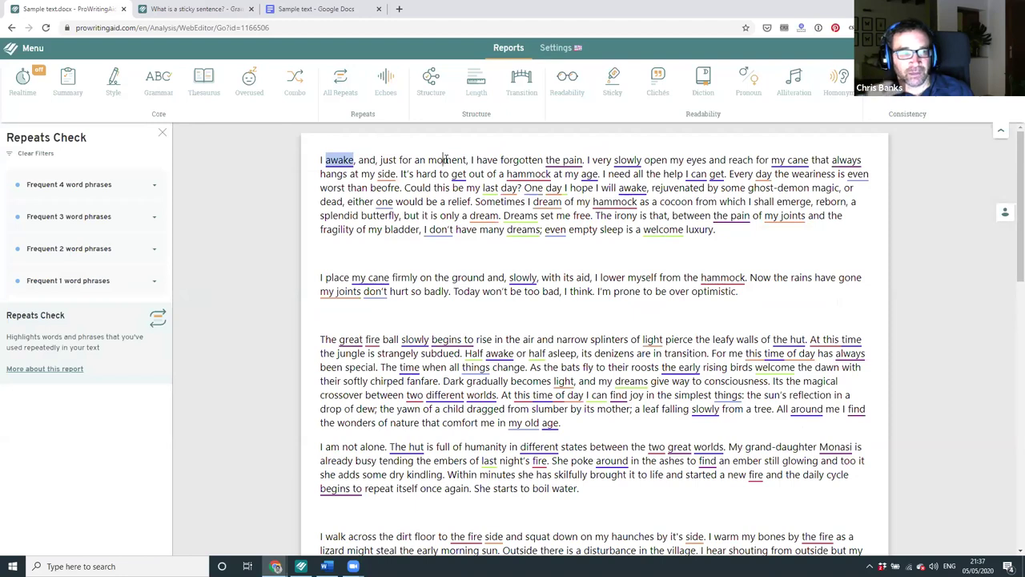
Expand the frequent 4, 3, 2 and 1 word phrase lists in the Repeats Check and review their entries.
click(129, 186)
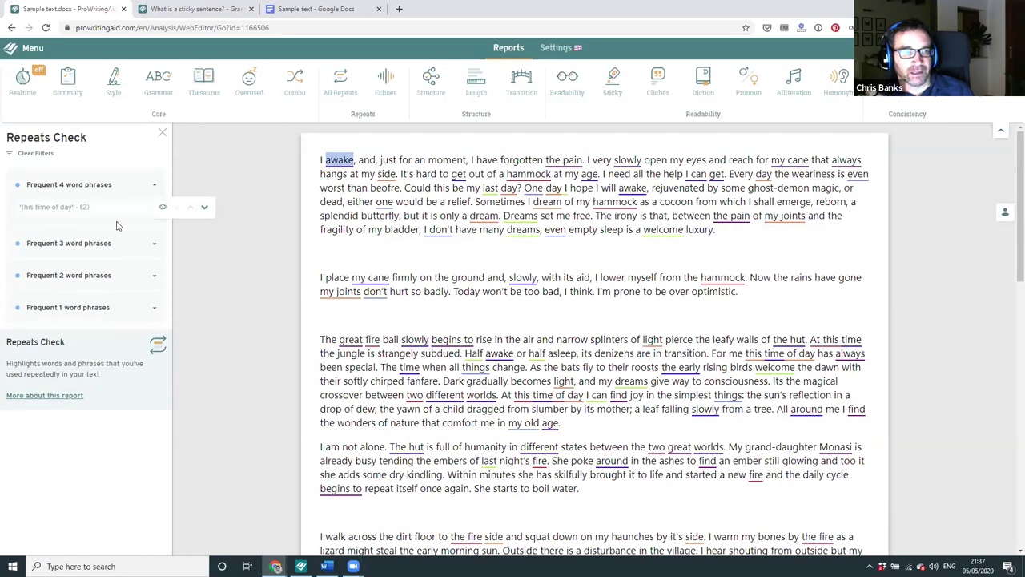
click(118, 244)
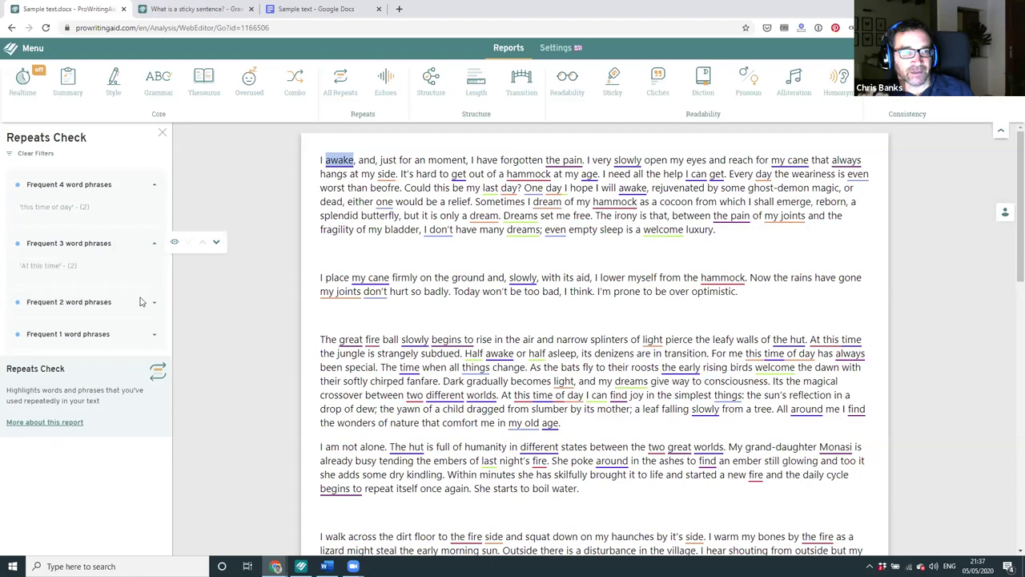
click(141, 301)
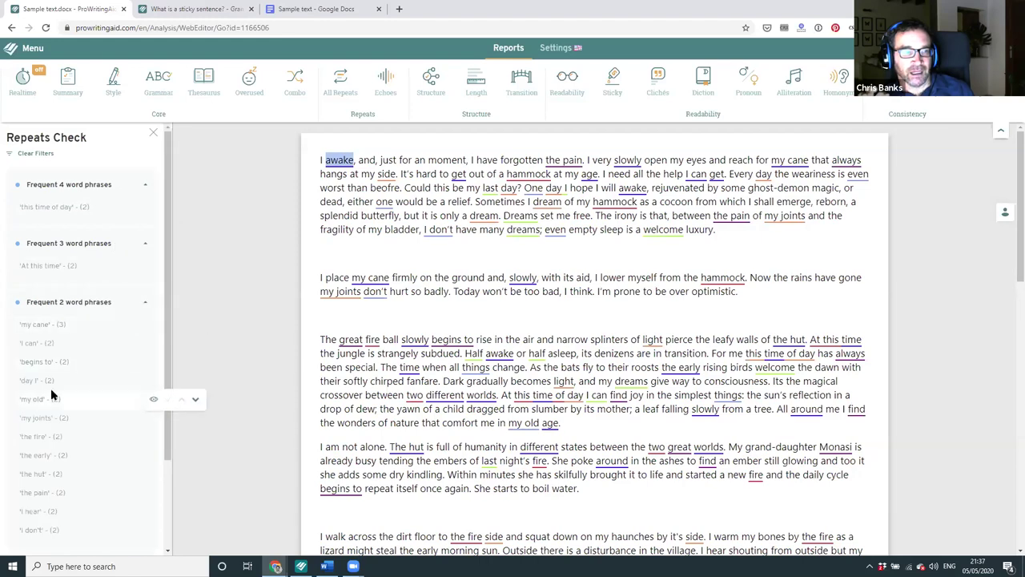
scroll(51, 387, down, 3)
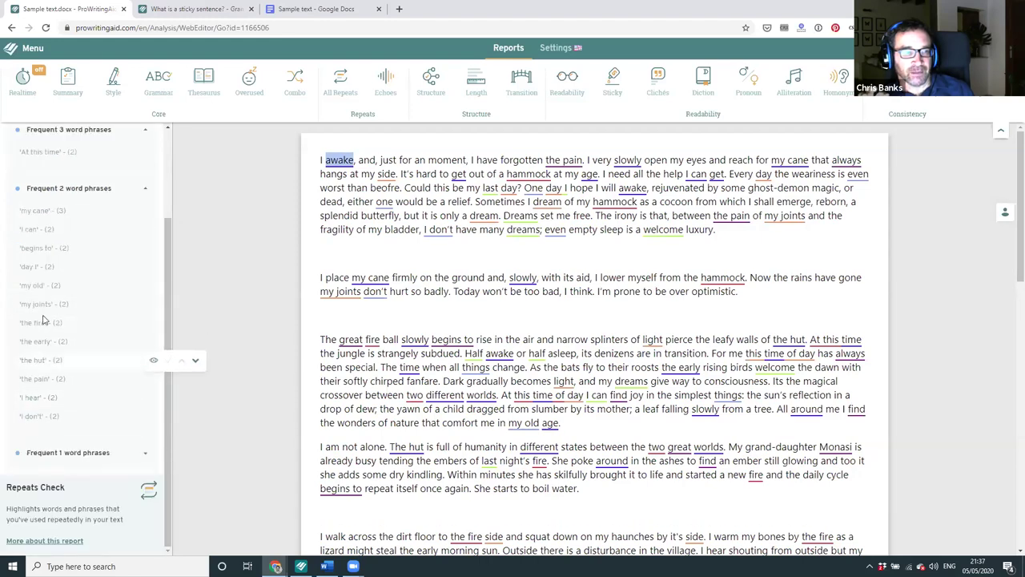
click(55, 453)
scroll(48, 416, down, 2)
scroll(46, 391, down, 3)
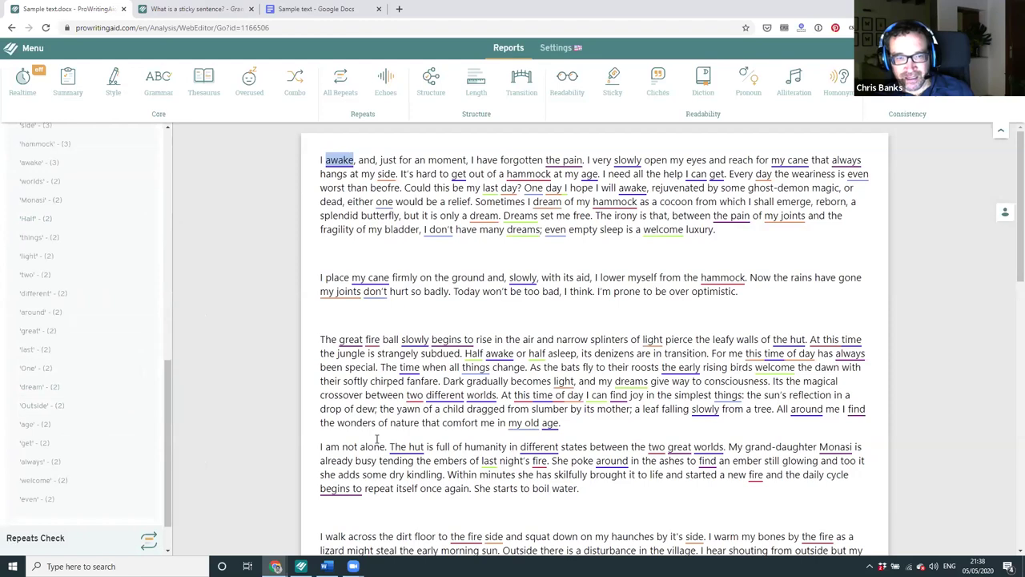
scroll(376, 438, down, 2)
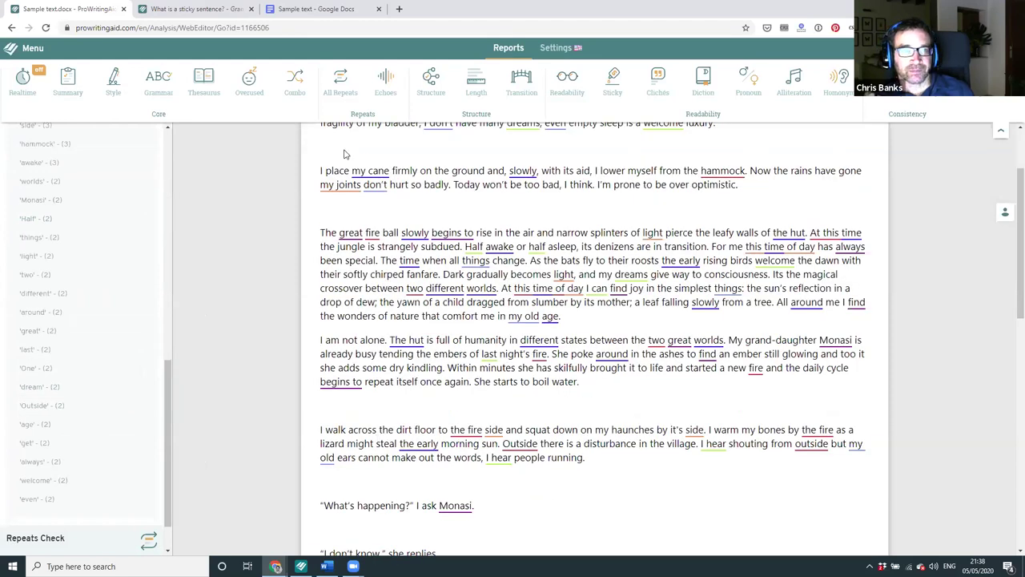
Run the Echoes report, examine the close repeats in the text, and view the alternatives for "awake" in the first sentence.
click(382, 89)
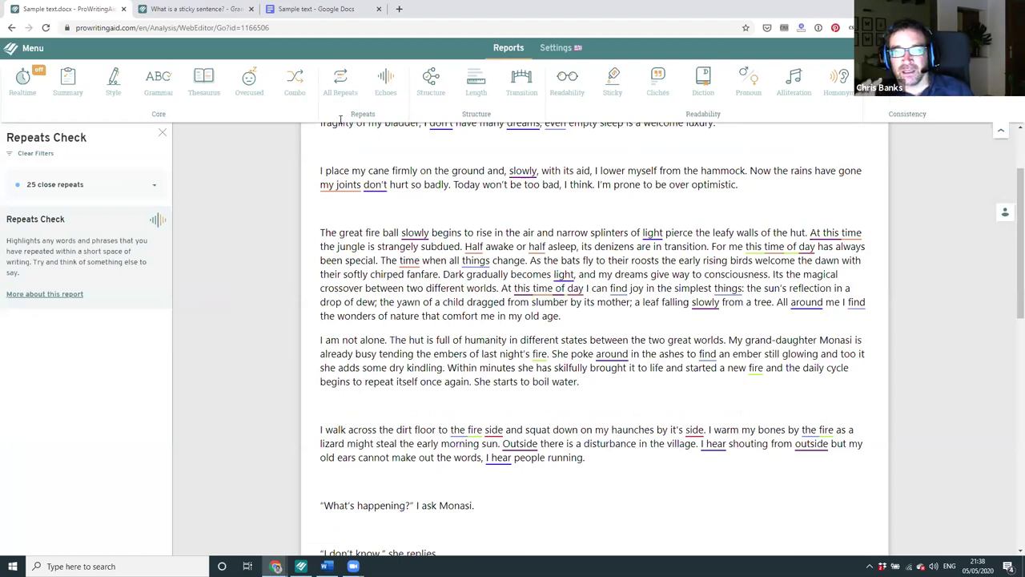
click(356, 184)
scroll(383, 183, up, 1)
click(383, 182)
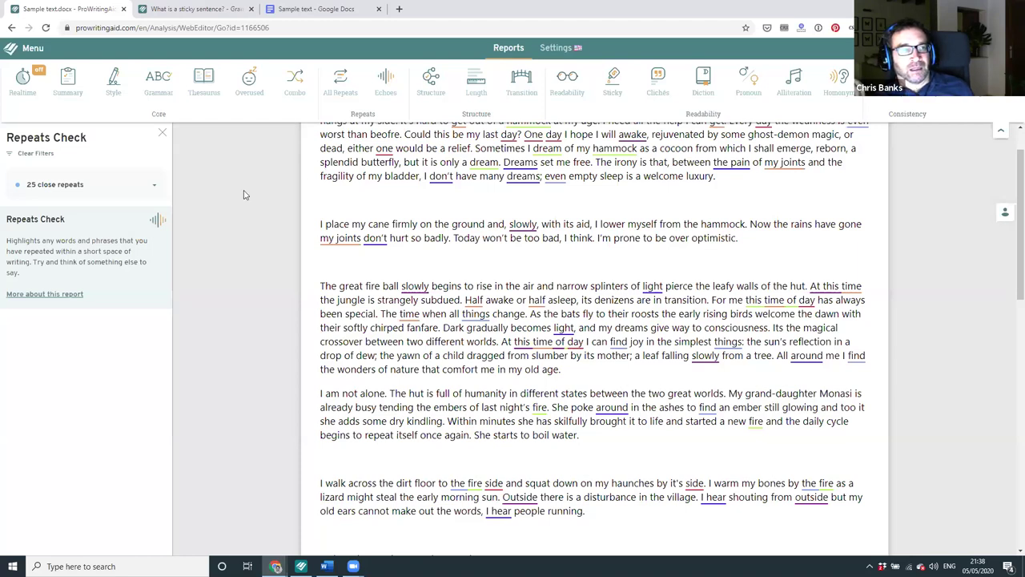
scroll(233, 195, up, 1)
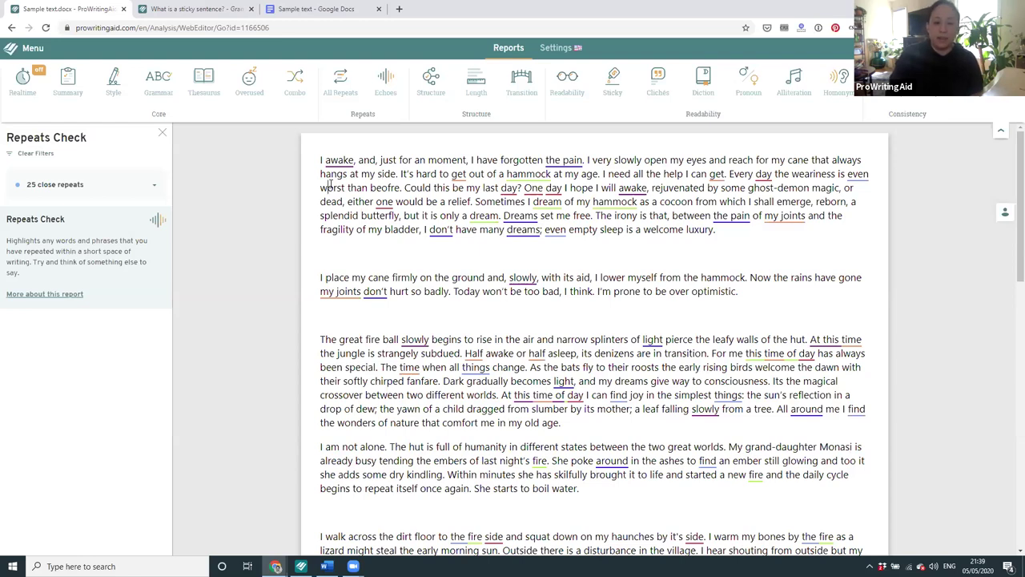
click(334, 157)
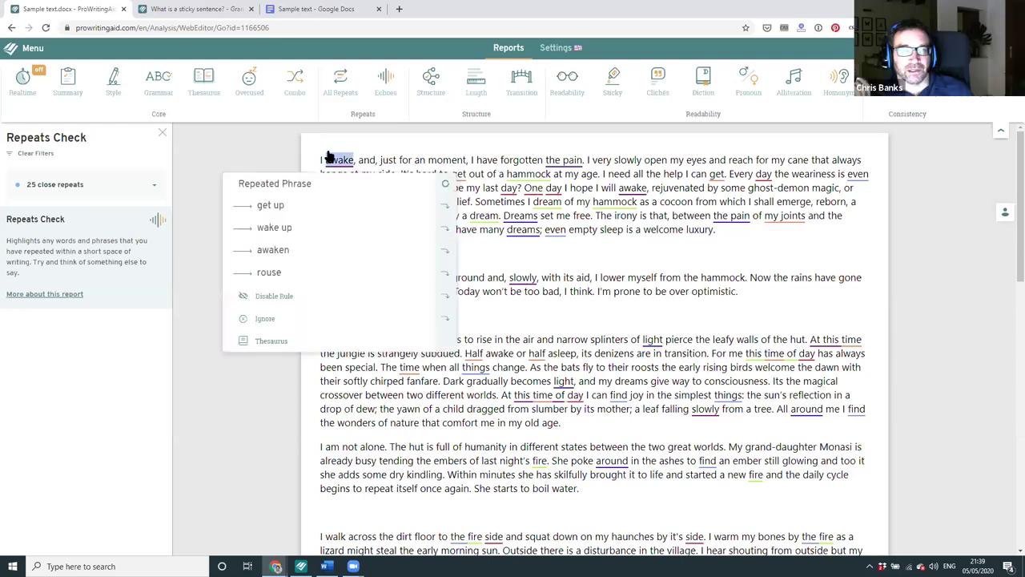
click(509, 257)
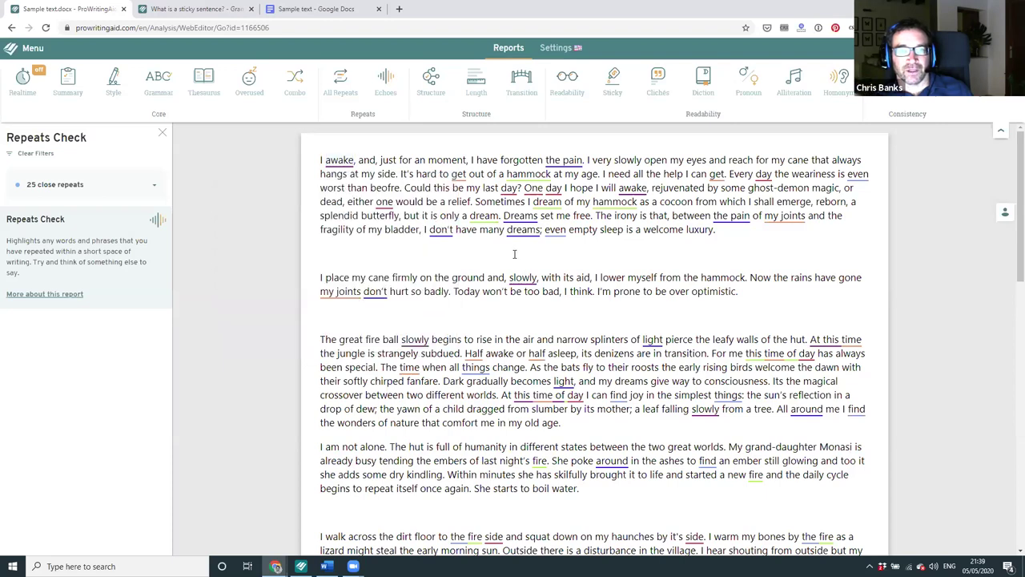
Switch to the Sample text document in Google Docs, open the ProWritingAid add-on's Improve Document view, look it over, and close it.
click(338, 10)
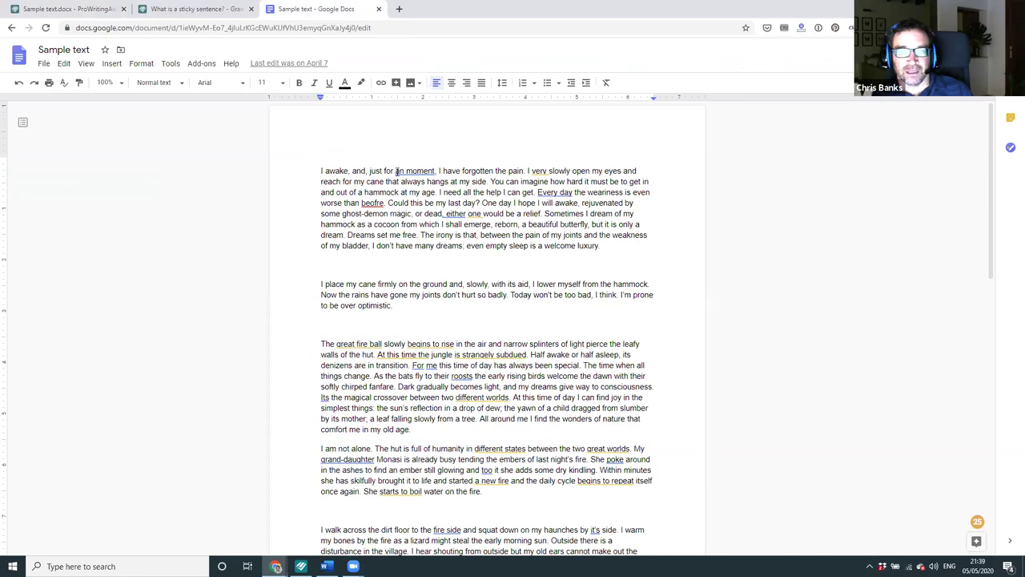
mouse_move(409, 168)
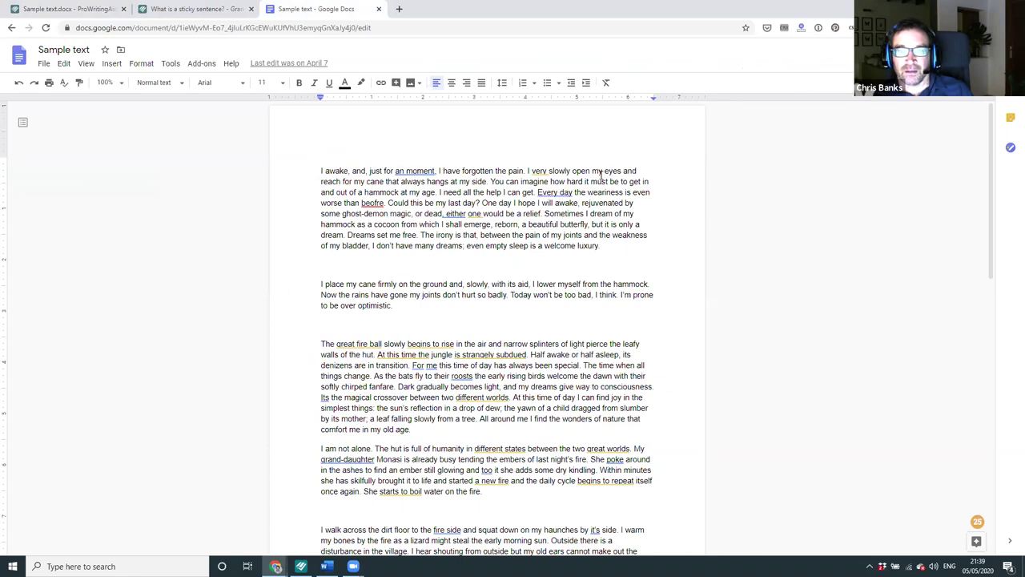
click(199, 64)
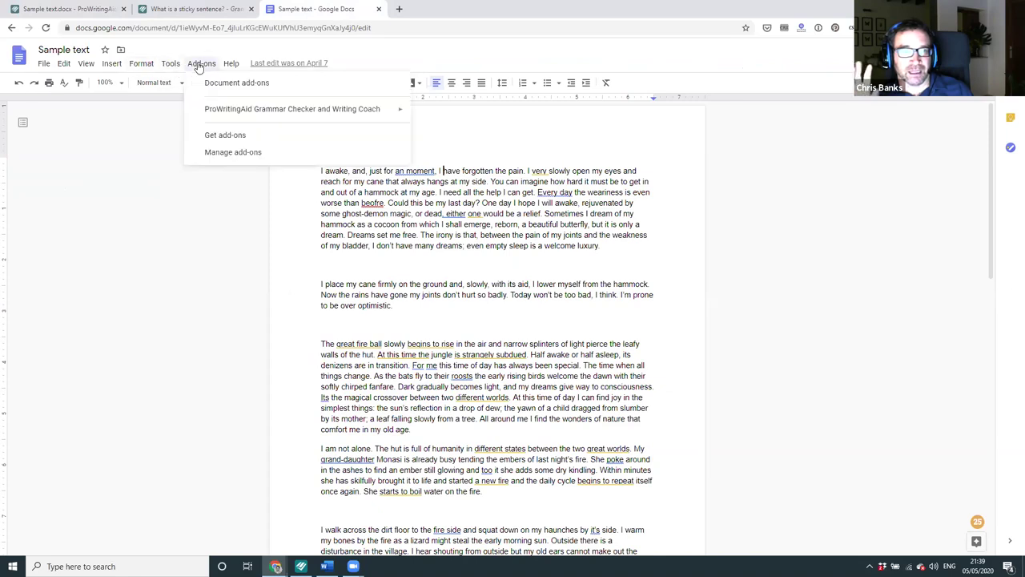
mouse_move(247, 109)
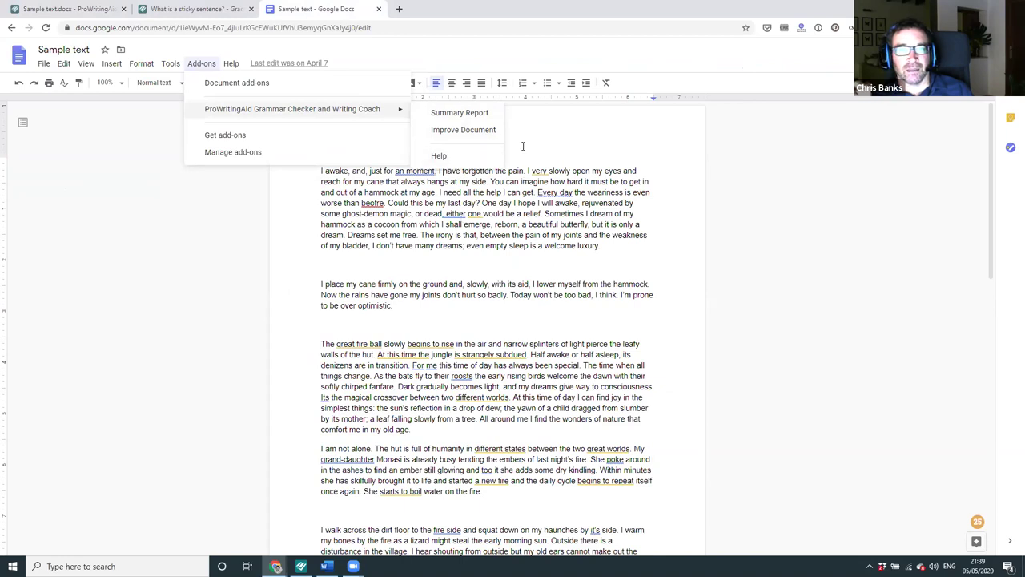
click(477, 131)
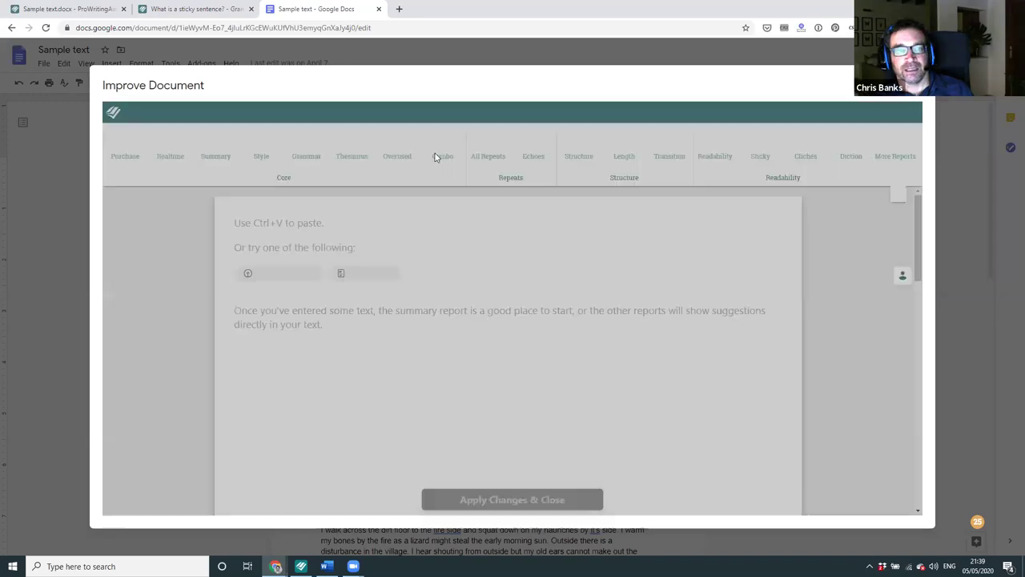
click(416, 341)
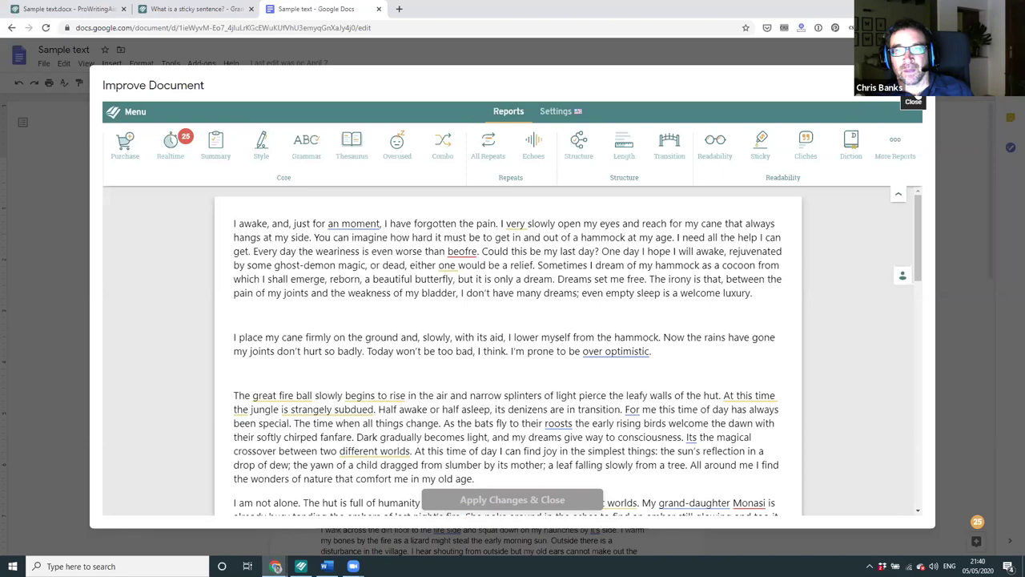
click(917, 96)
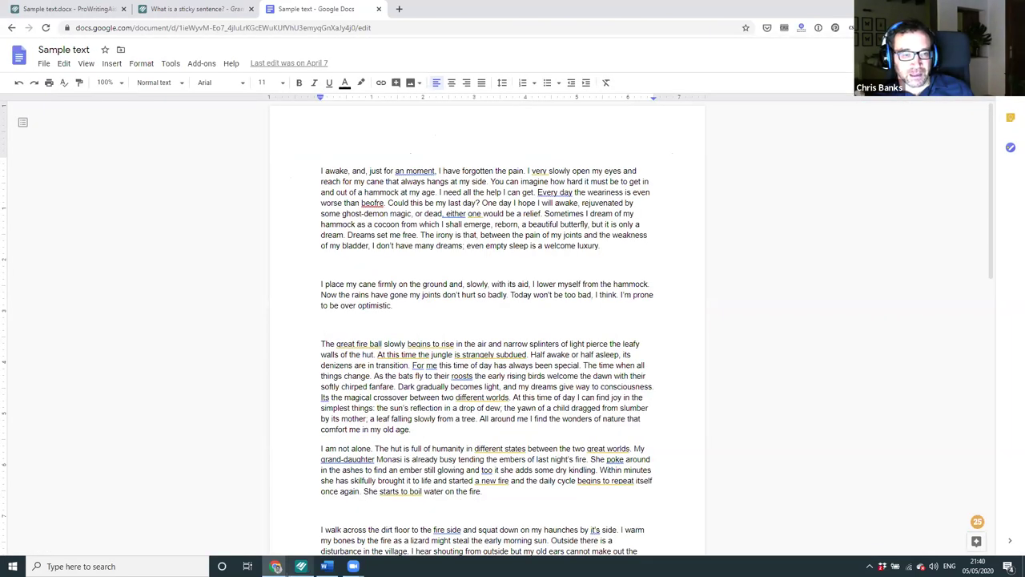
Switch to ProWritingAid desktop, expand the Getting started and ProWritingAid online folders, and view the "Why", "Who" and "When" Introduction documents.
click(302, 566)
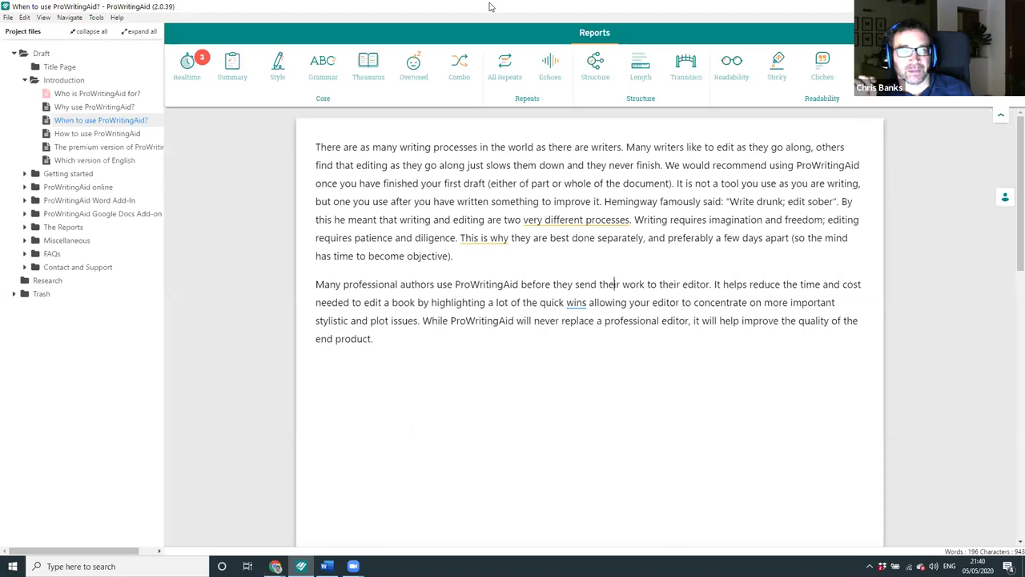
drag(491, 7, 491, 76)
double_click(489, 76)
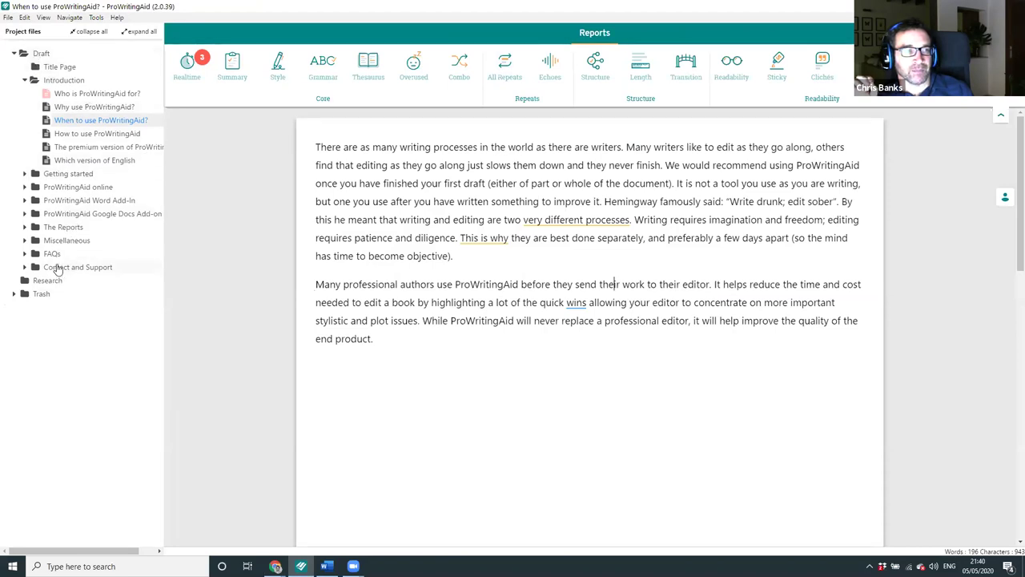
click(24, 174)
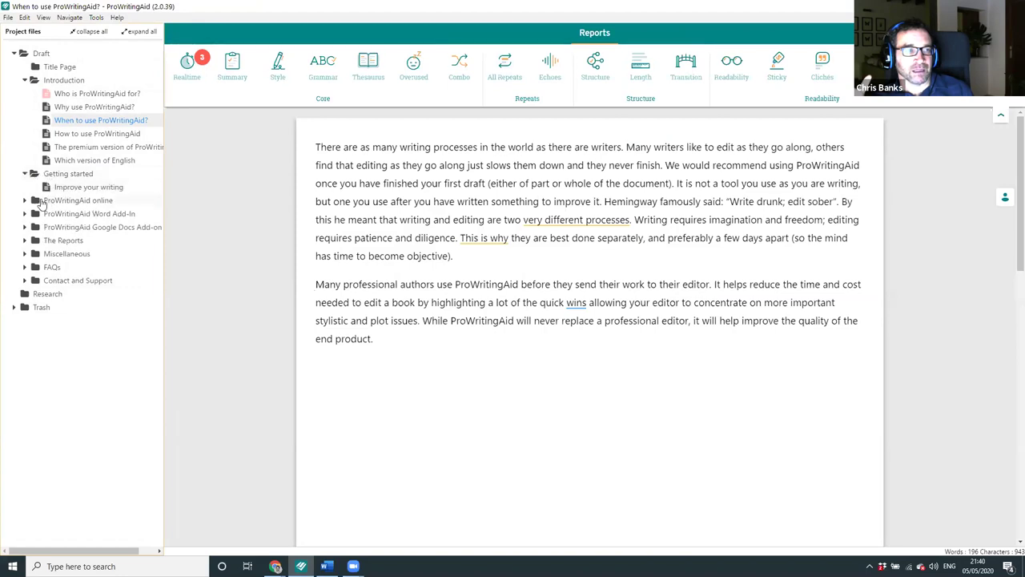
click(24, 200)
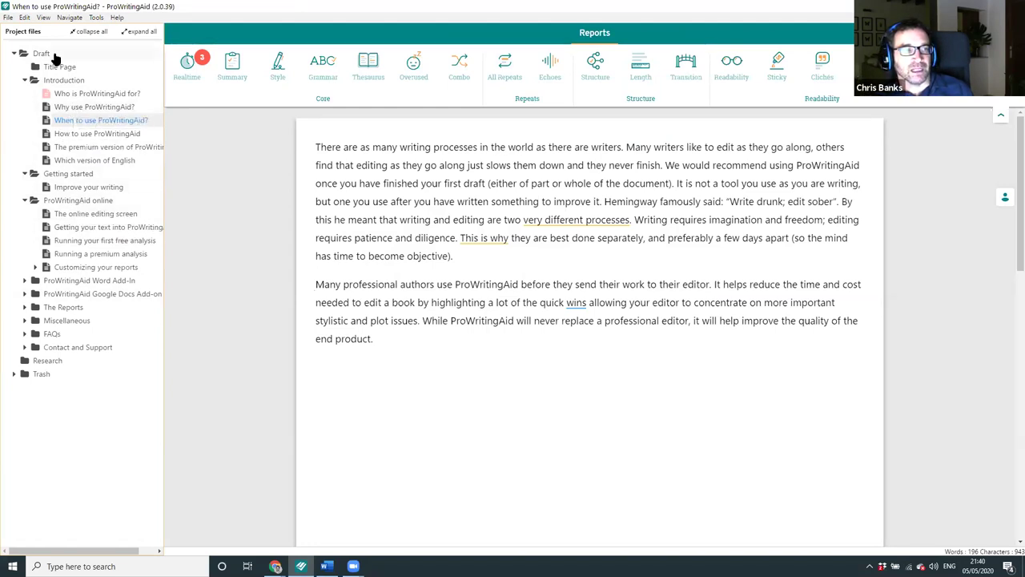
click(86, 107)
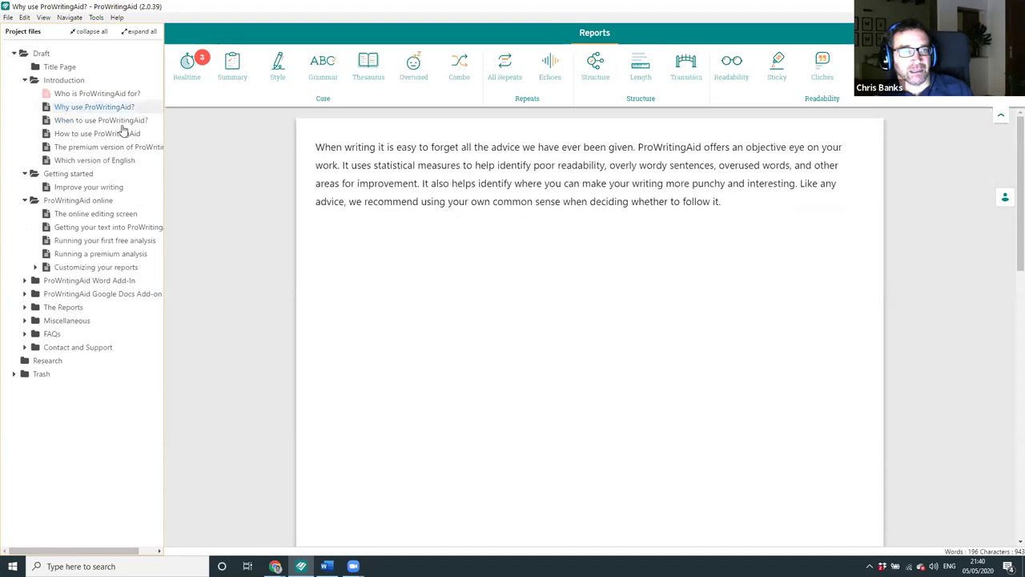
click(70, 94)
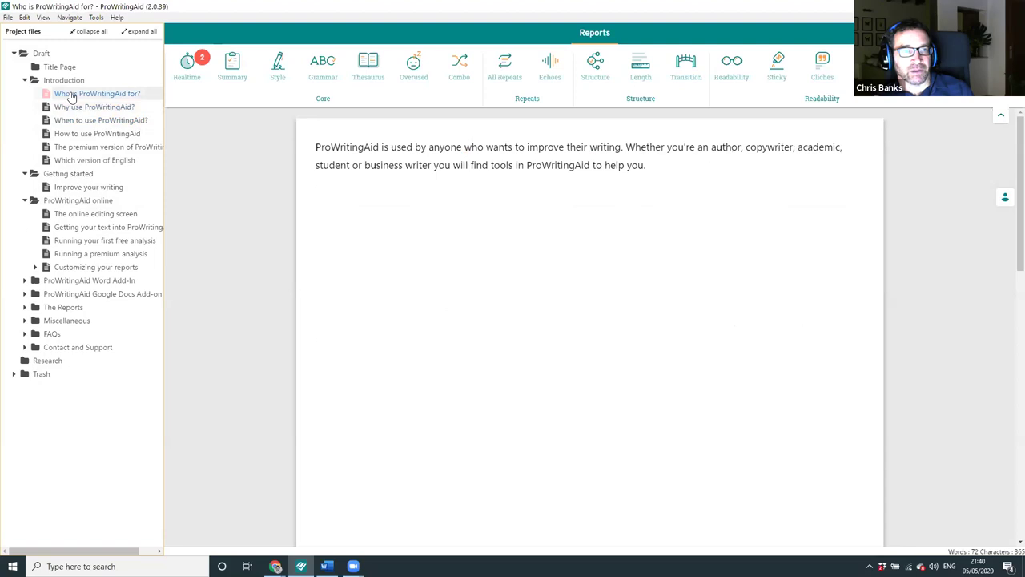
click(85, 121)
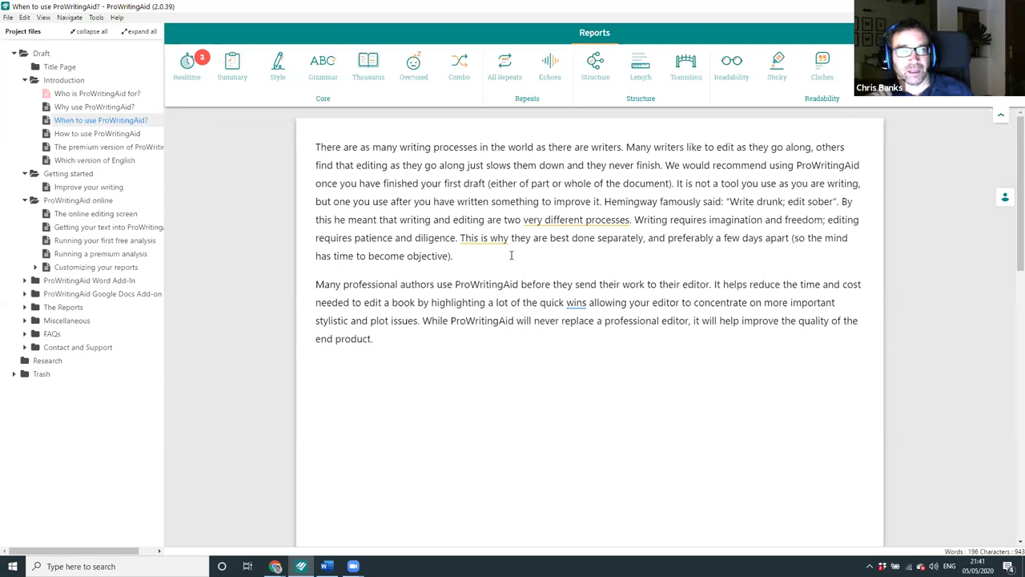
Switch to Sample text.docx in Word, accept the correction "a moment" for "an moment", and view the suggestion for "very".
key(alt+Tab)
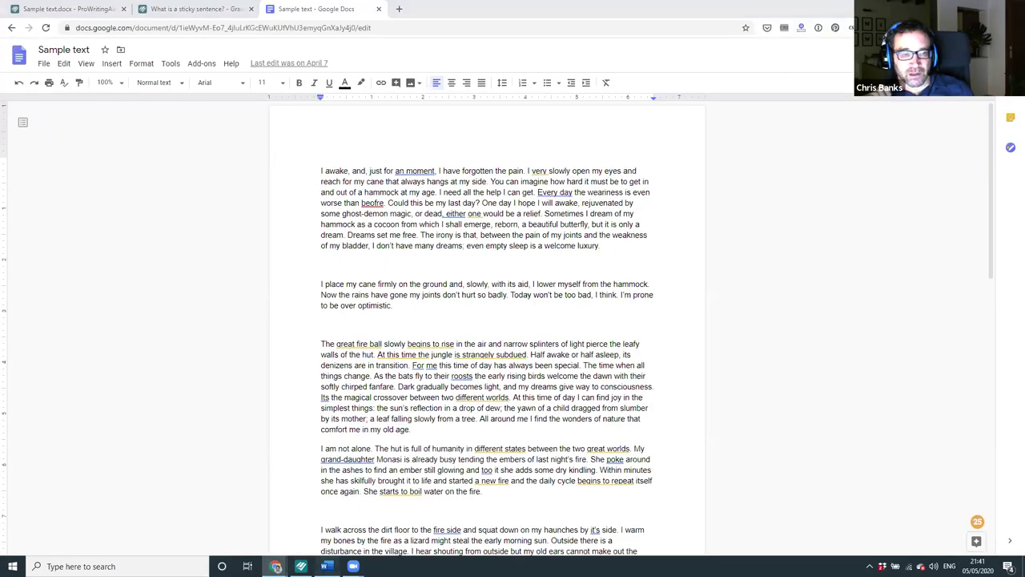
key(alt+Tab)
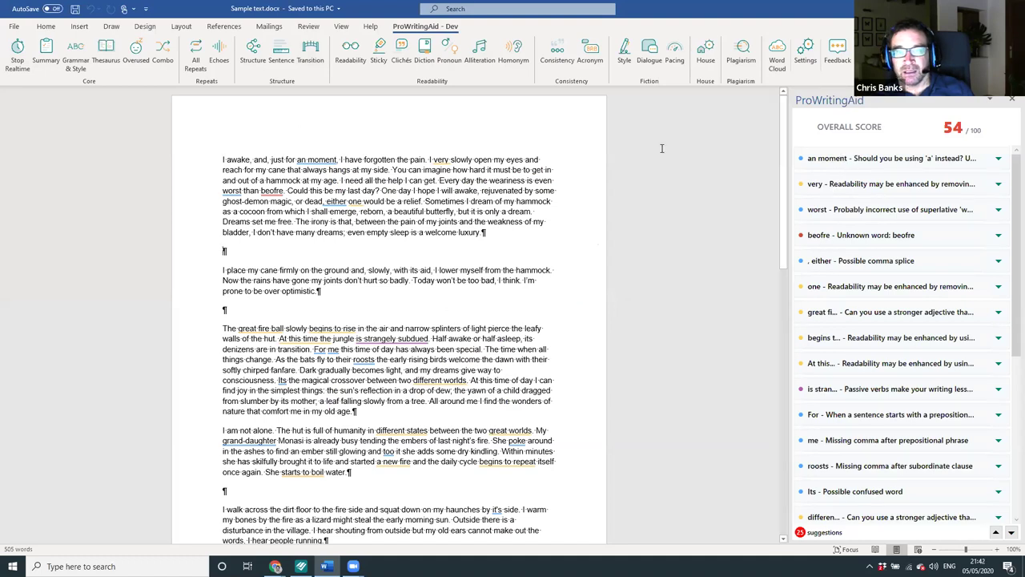
click(855, 160)
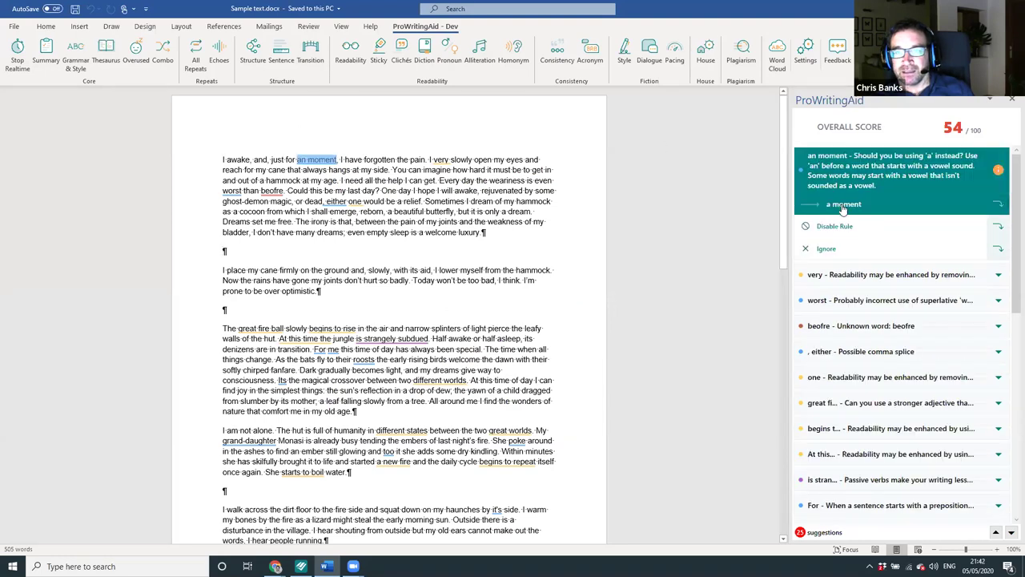
click(843, 205)
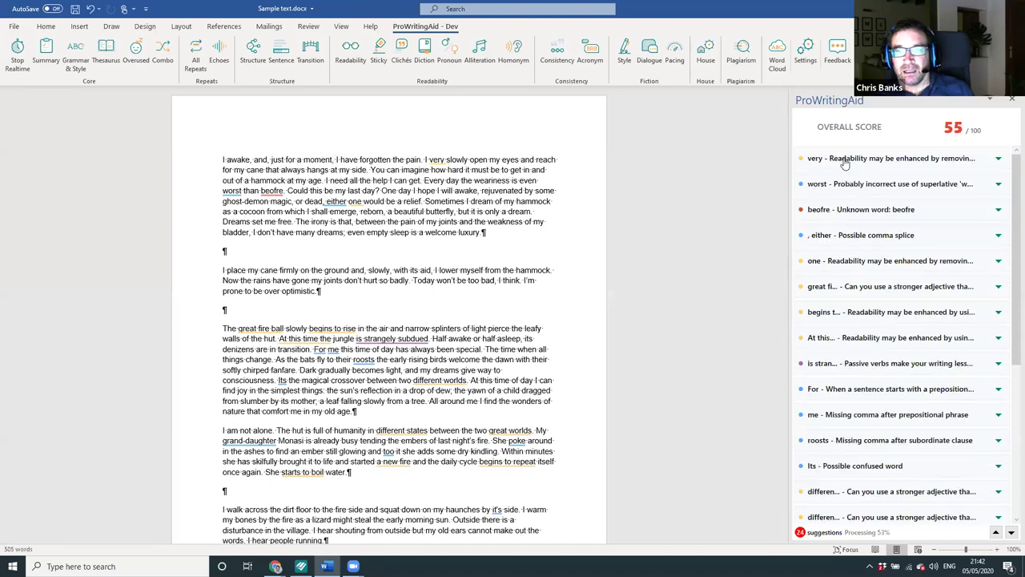
click(847, 160)
click(842, 188)
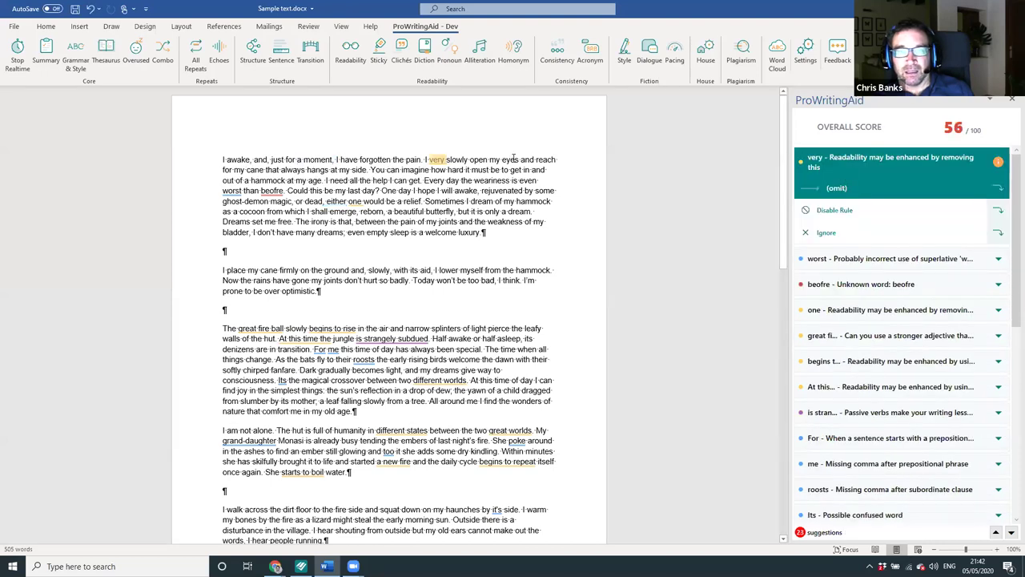
In the first paragraph, correct "beofre" to "before" and accept the comma splice fix so "Either one" starts a new sentence.
click(266, 193)
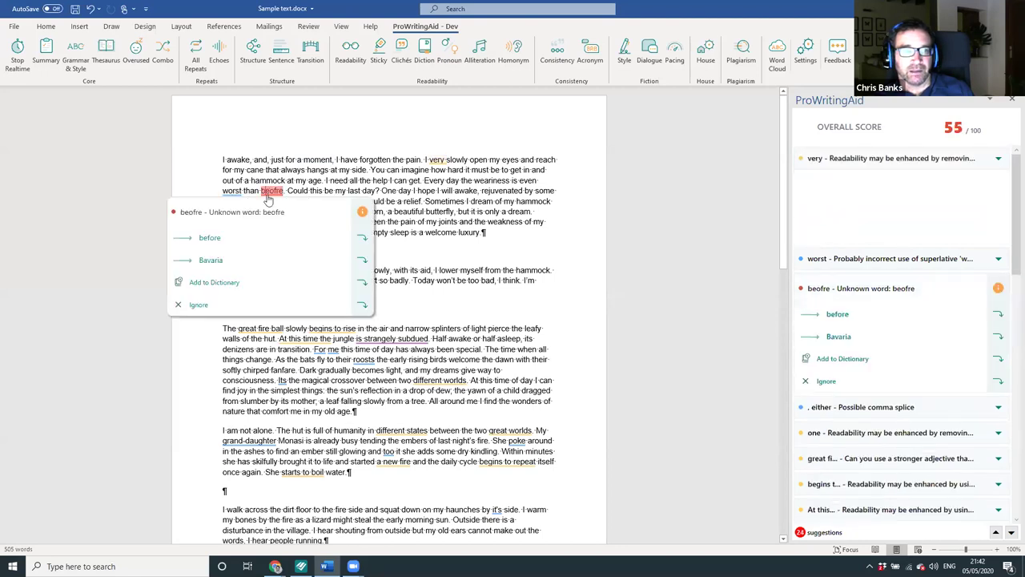
click(270, 222)
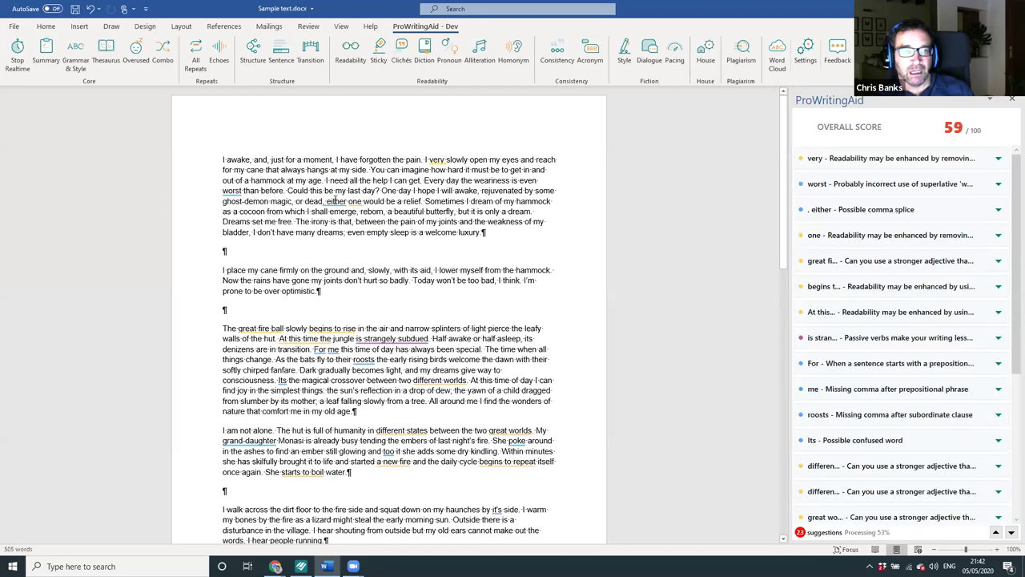
click(336, 201)
click(312, 230)
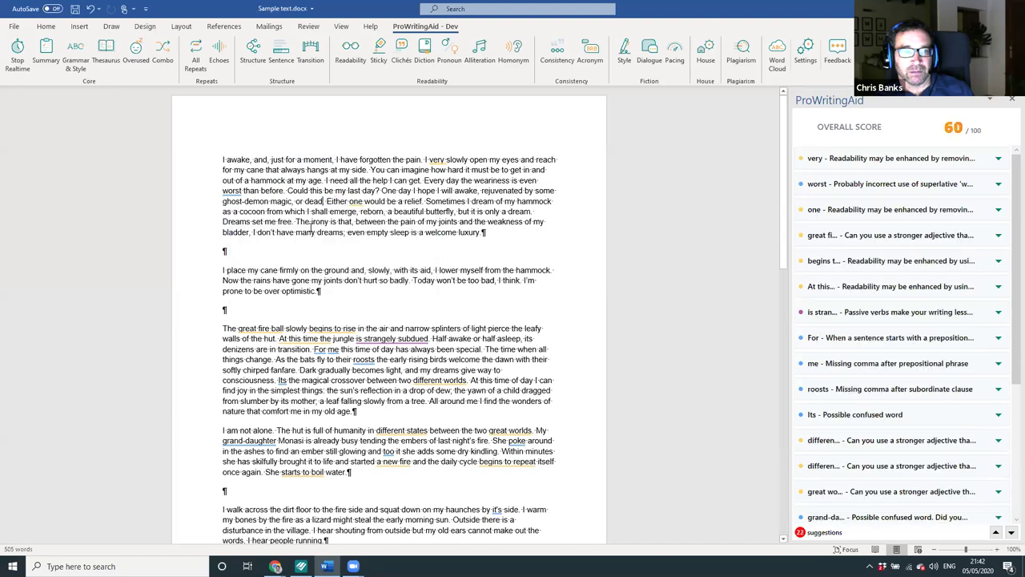
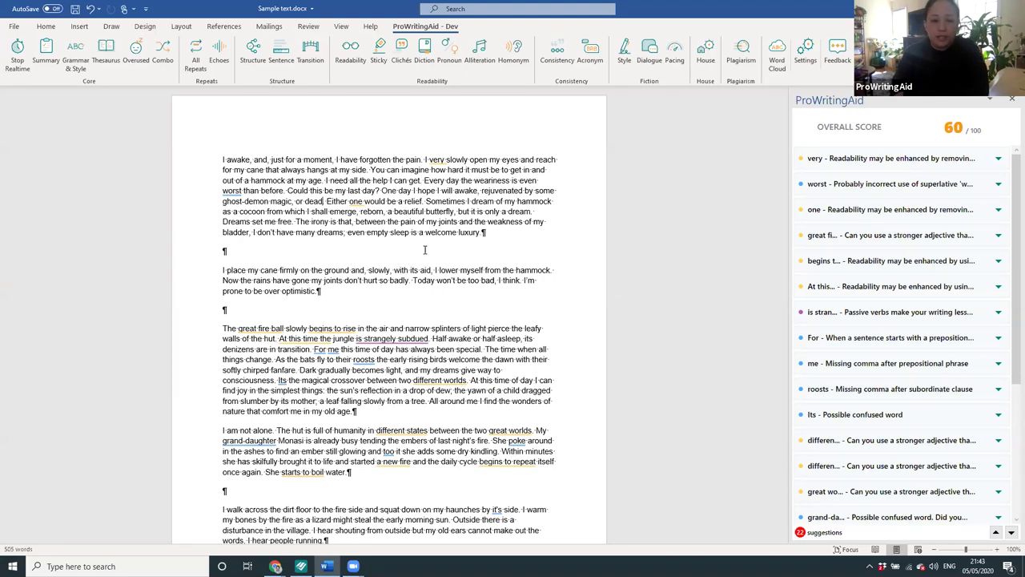
click(424, 249)
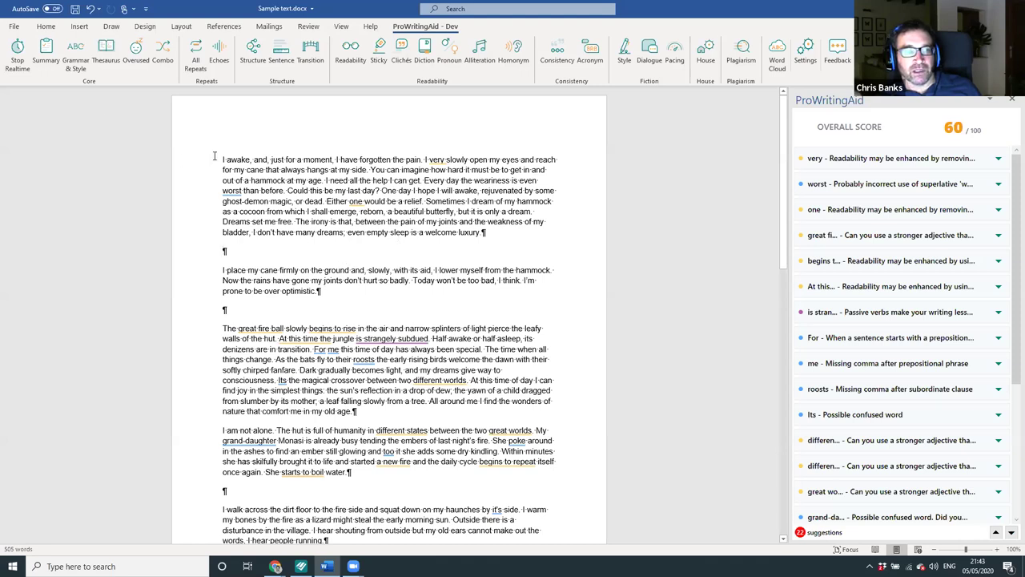
drag(222, 158, 439, 420)
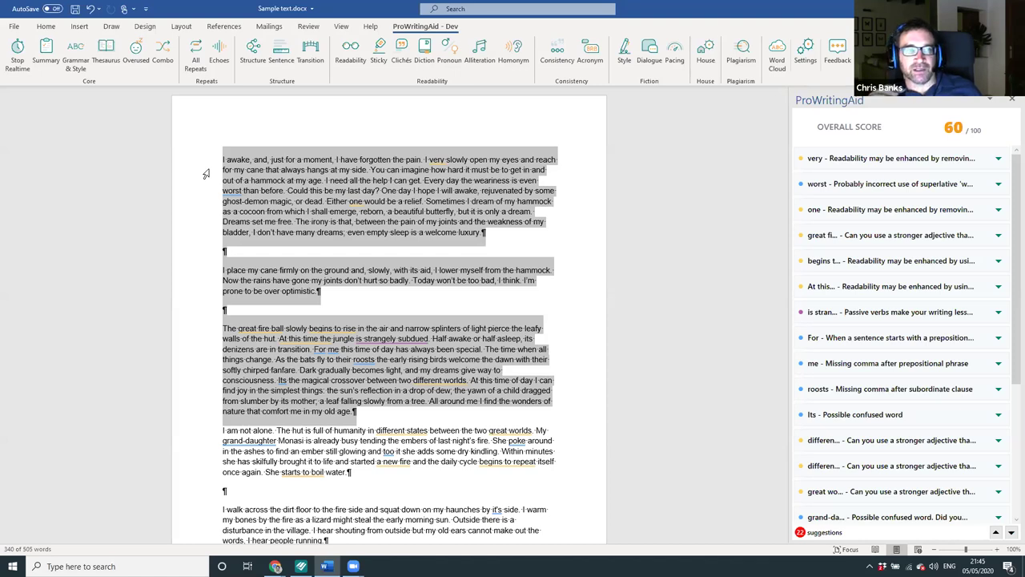
click(283, 170)
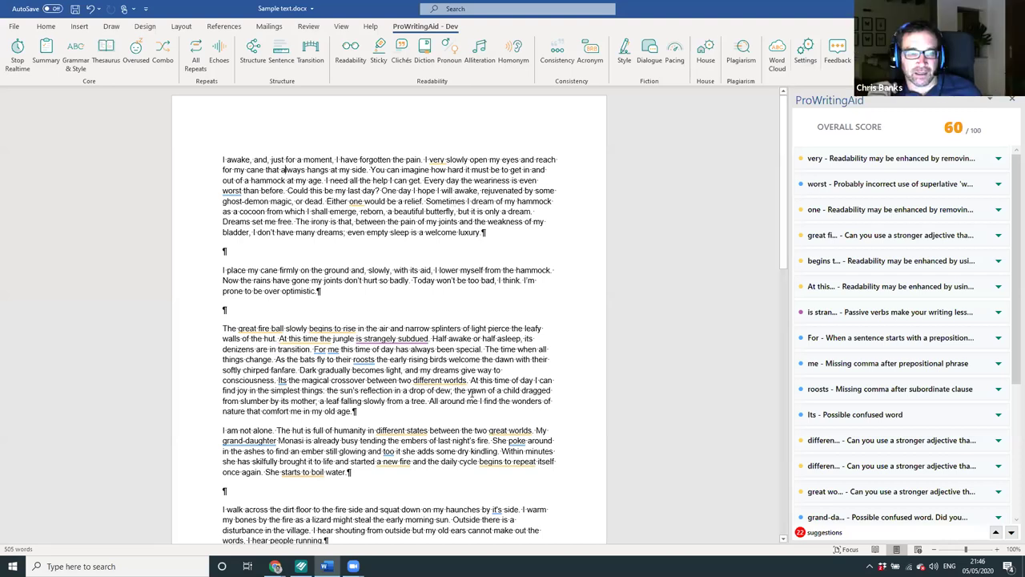
View the stronger adjective suggestions for "different worlds" in the third paragraph.
click(455, 380)
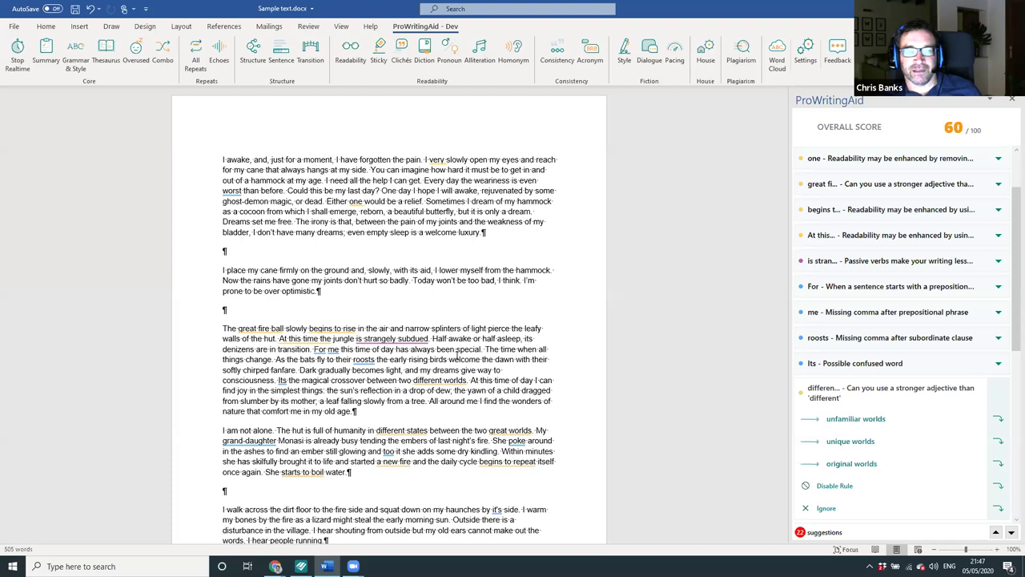
mouse_move(425, 379)
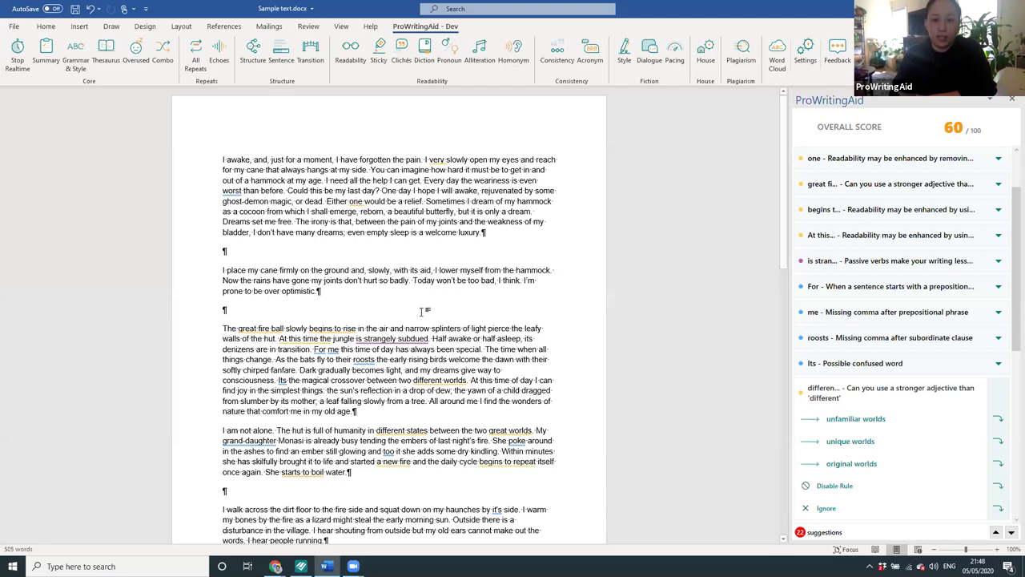
click(439, 380)
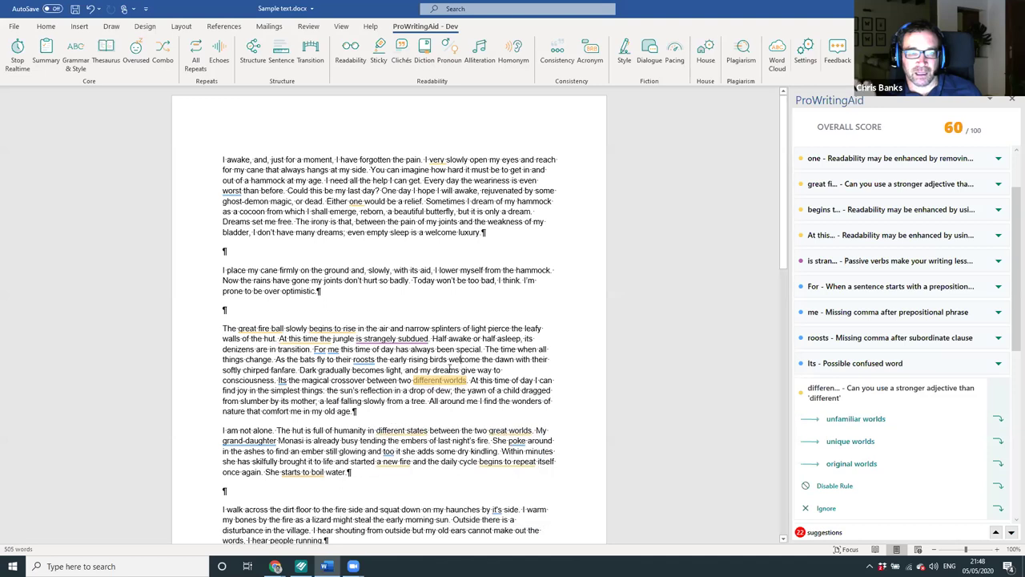
View the confused-word suggestions for "Its" in the third paragraph, and bring up the Disable Rule confirmation but decline it.
click(282, 381)
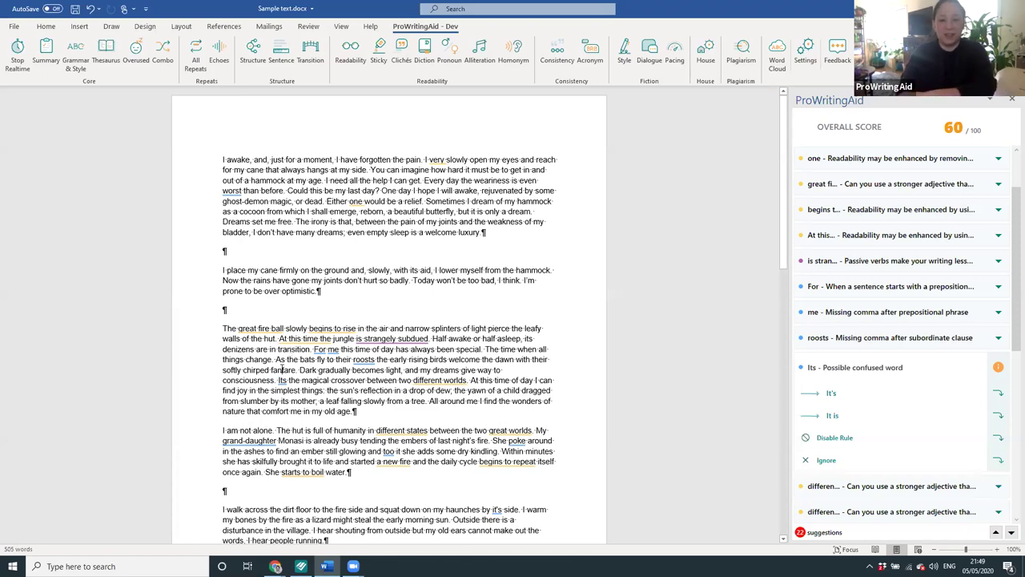
mouse_move(281, 380)
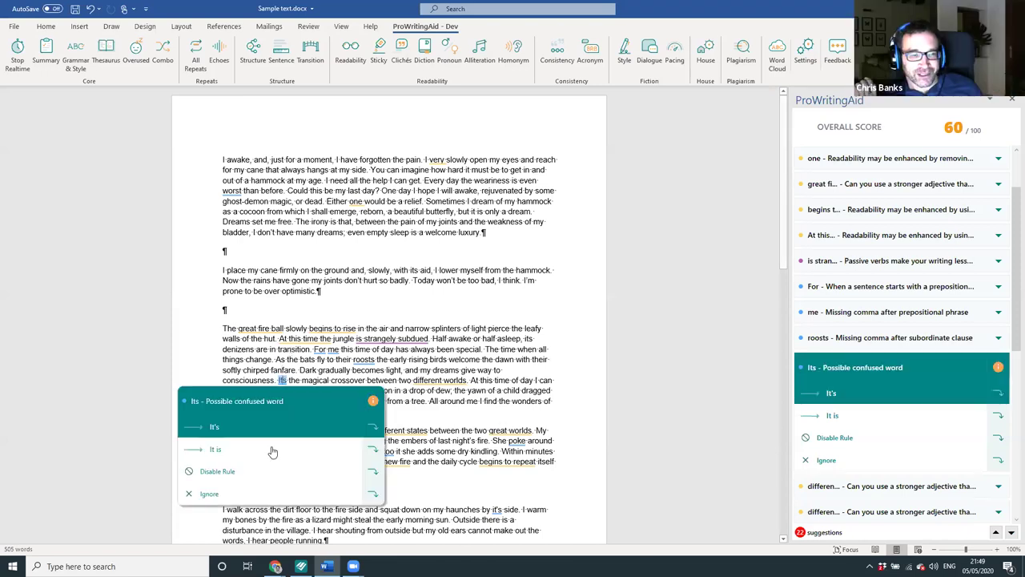
click(265, 475)
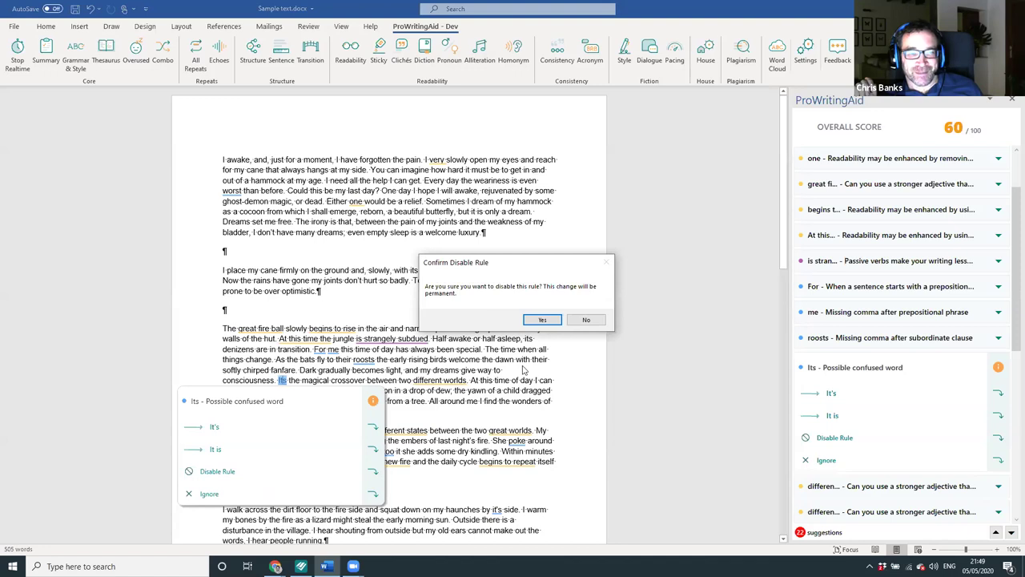
click(579, 320)
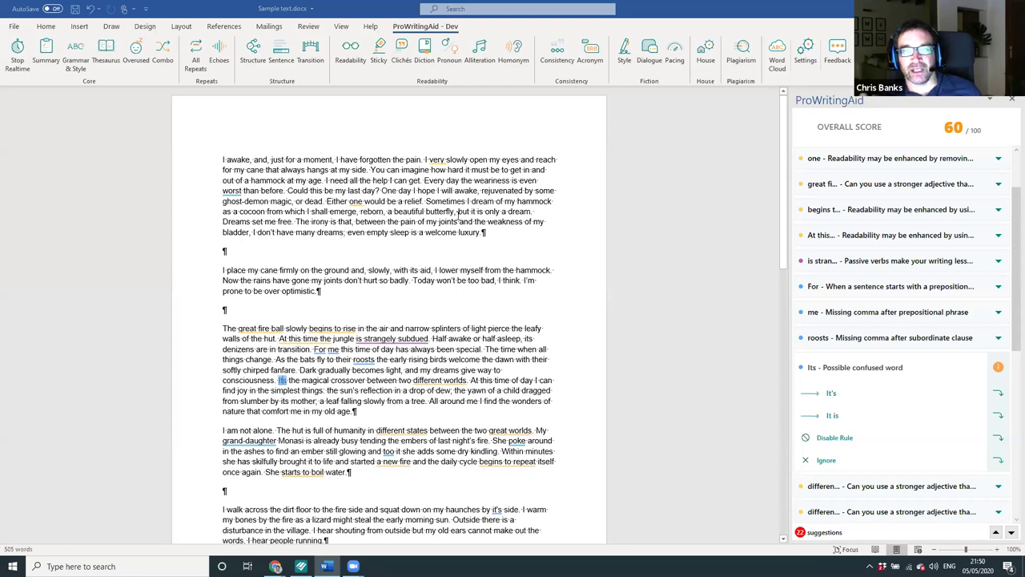
Inspect the Automatic updates options in the add-in's updater settings, keep Prompt user, and leave the settings without saving.
click(807, 61)
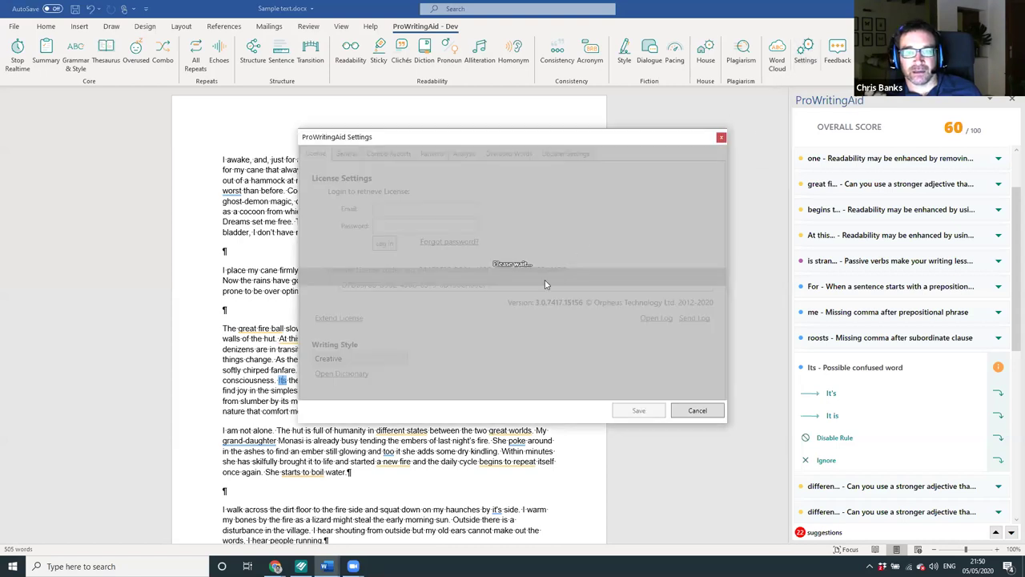
click(555, 156)
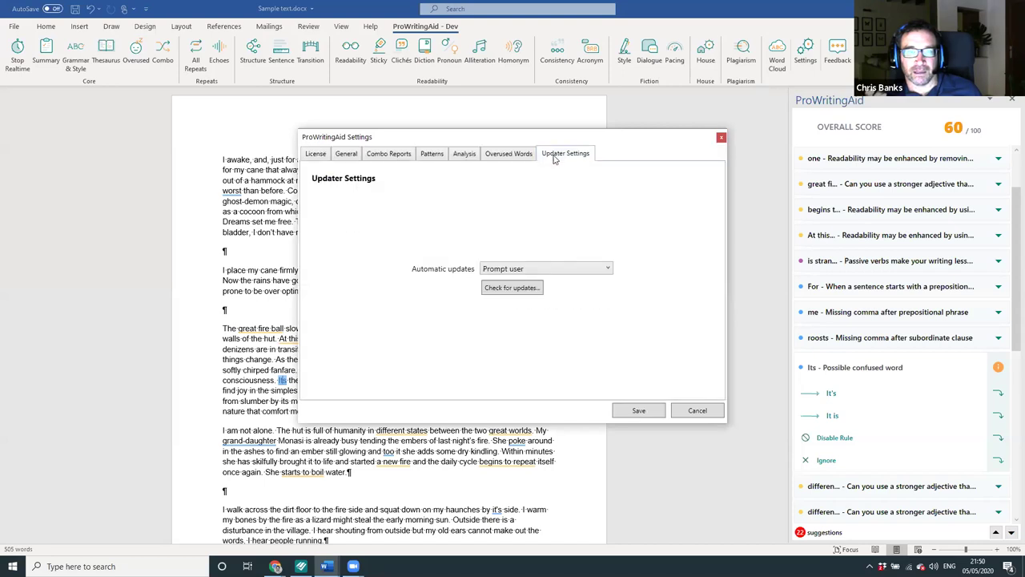
click(505, 271)
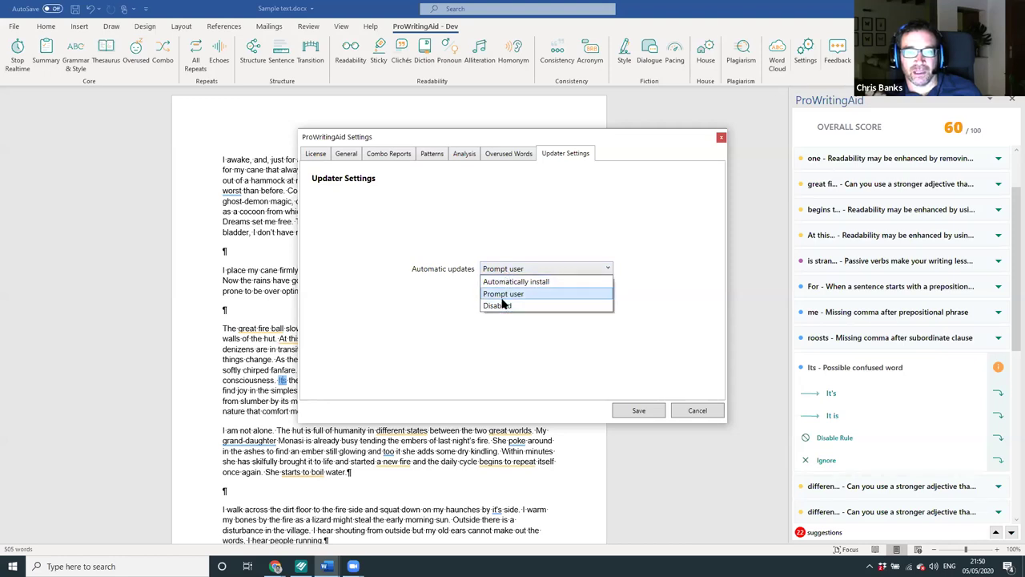
click(503, 298)
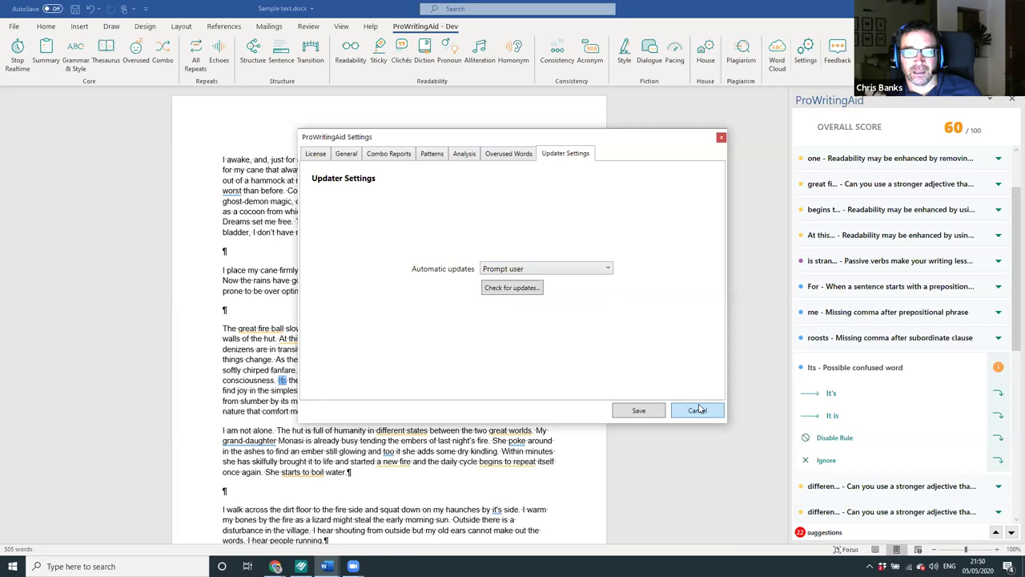
click(697, 410)
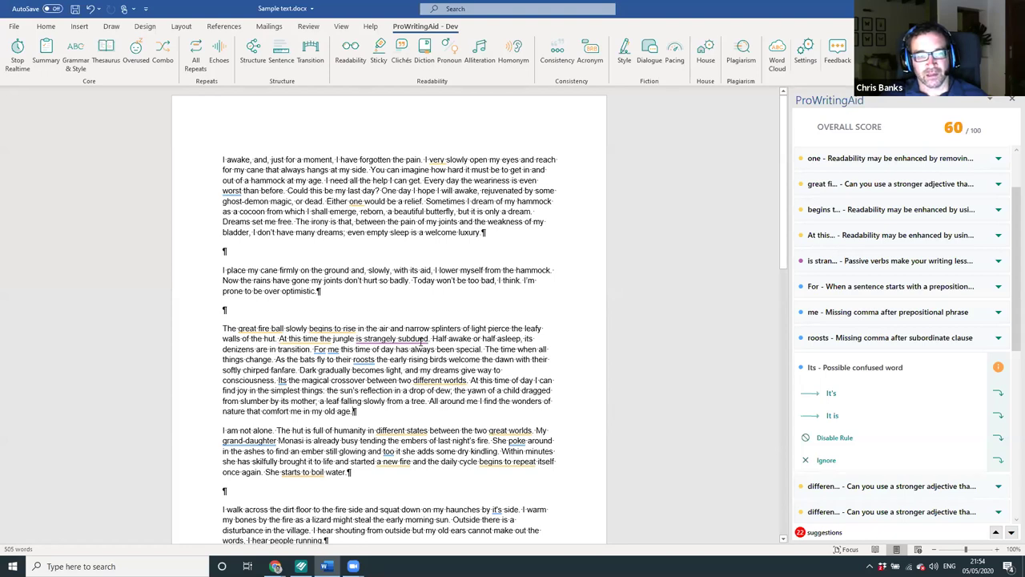
Accept the suggestion "It's" for the possible confused word "Its" in the third paragraph.
click(282, 380)
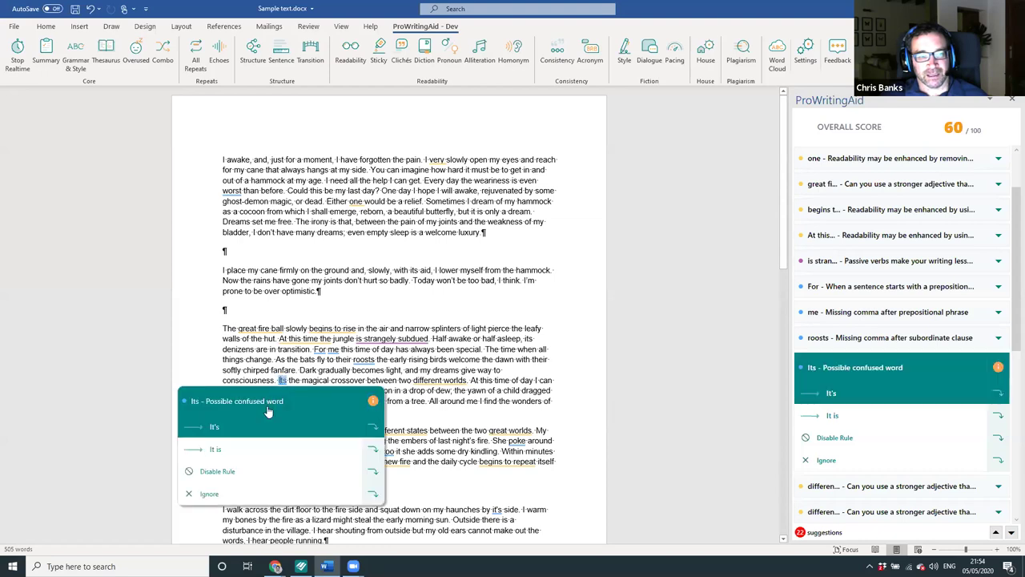
click(267, 419)
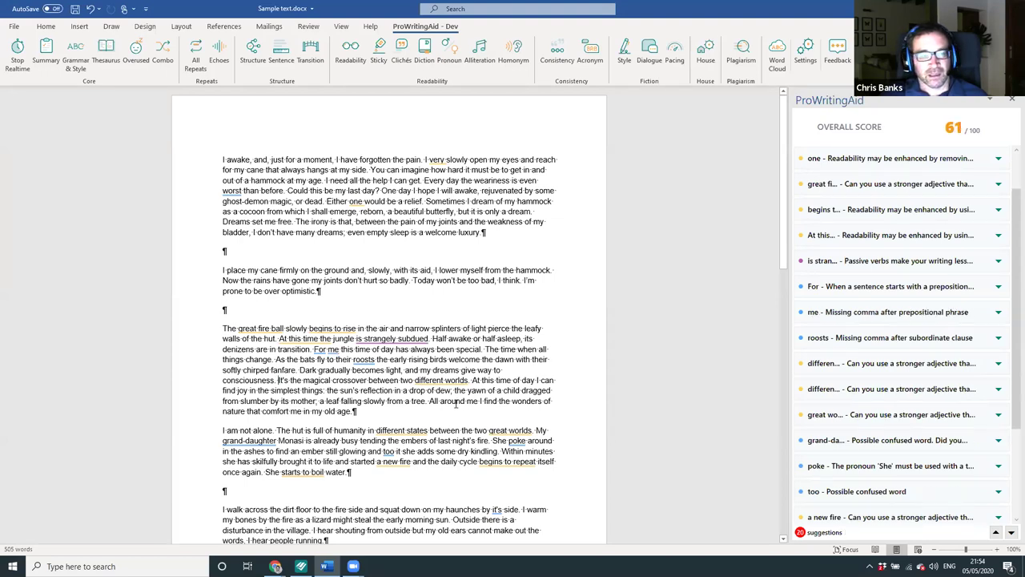
scroll(455, 403, down, 1)
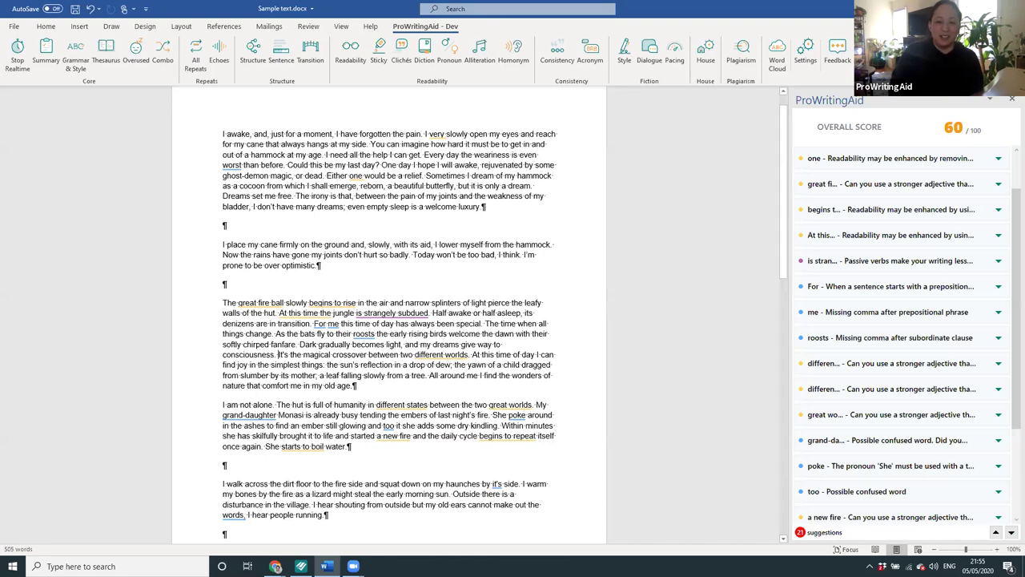
Switch to Chrome, return to the sticky sentence article, and open the ProWritingAid blog from it.
mouse_move(276, 566)
click(216, 521)
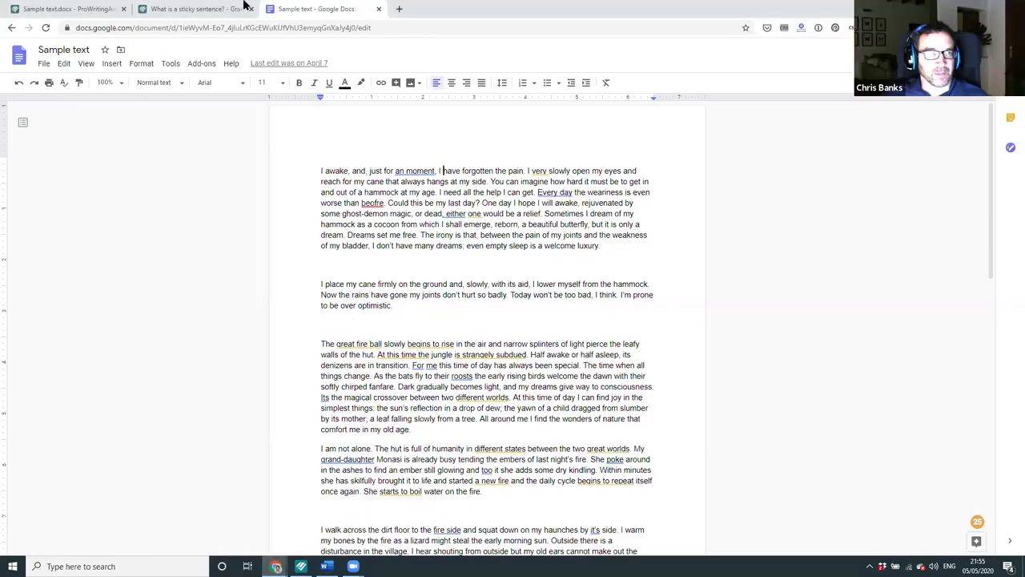
click(215, 10)
scroll(328, 93, up, 20)
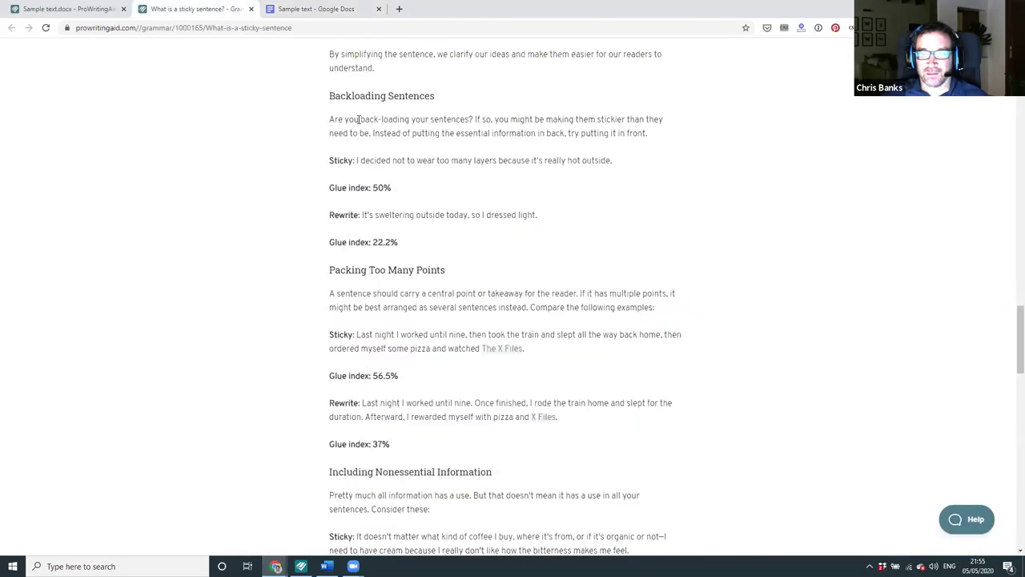
scroll(362, 112, up, 10)
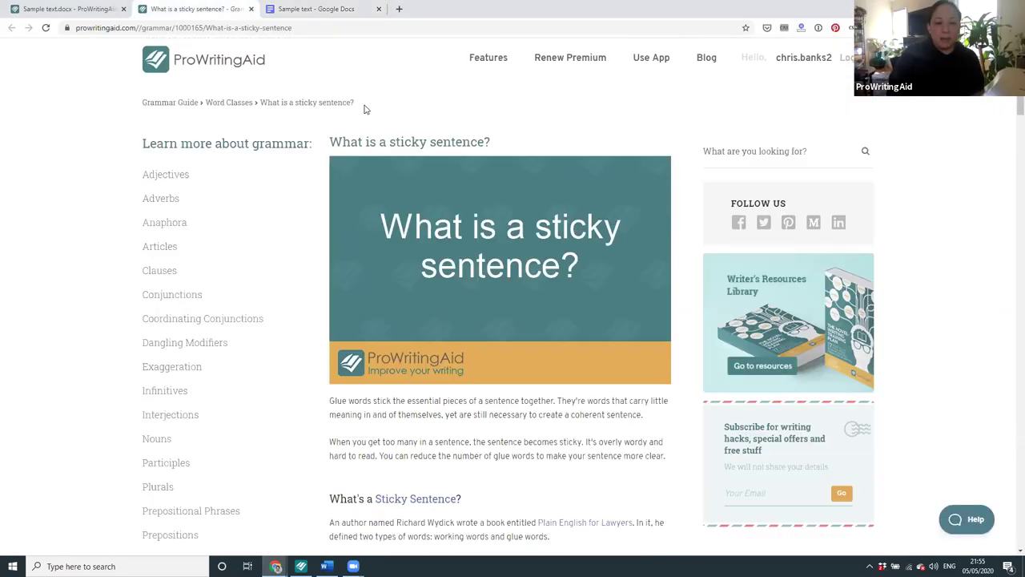
mouse_move(708, 67)
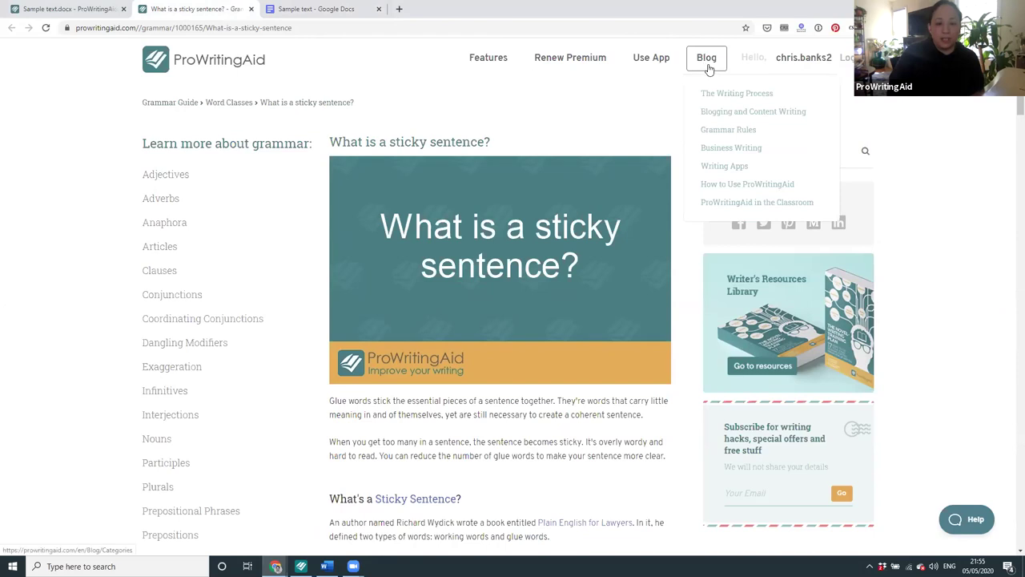
click(708, 67)
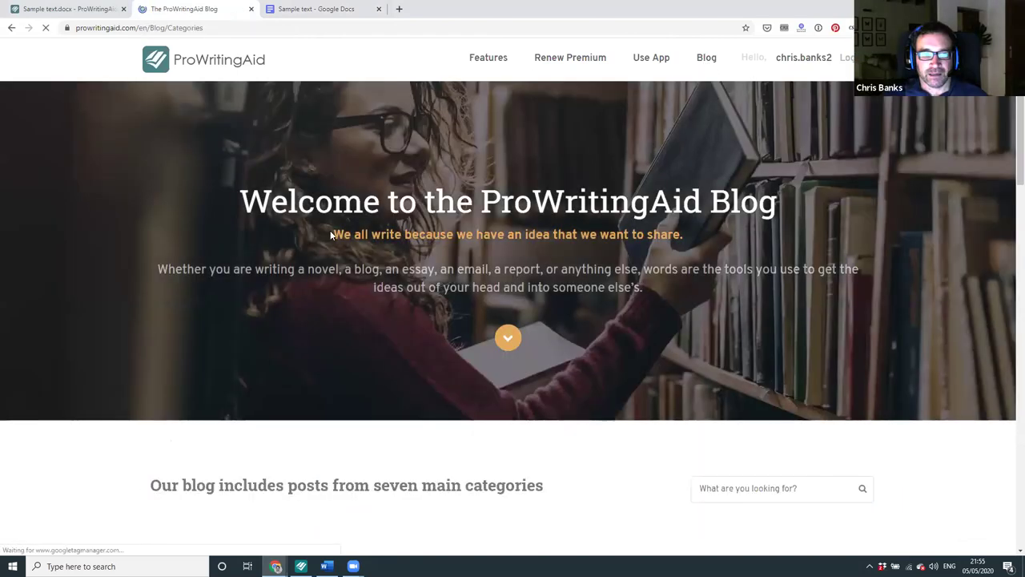
Look through the blog's post categories and open the How to Use ProWritingAid category.
scroll(650, 320, down, 7)
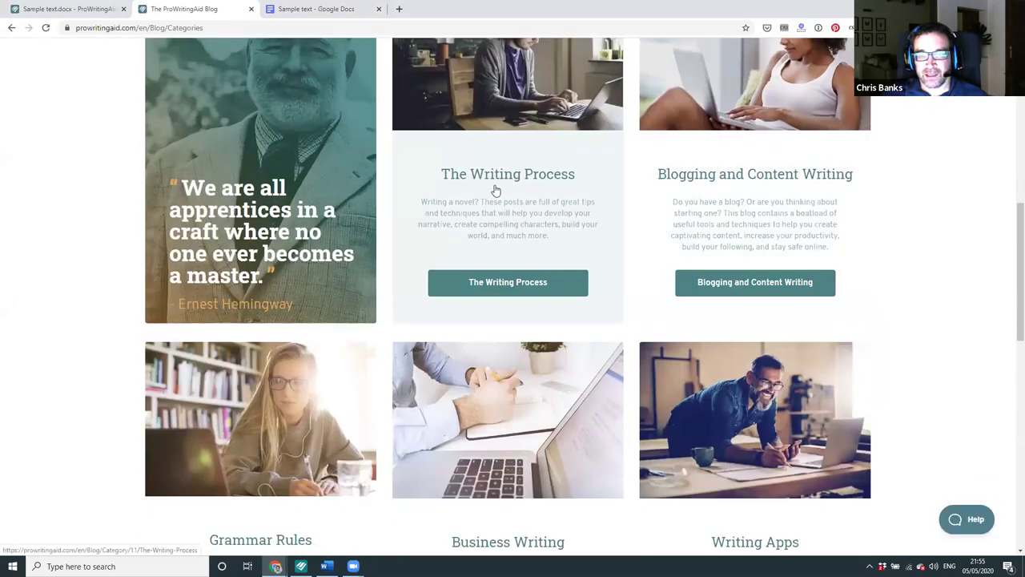
scroll(745, 170, down, 1)
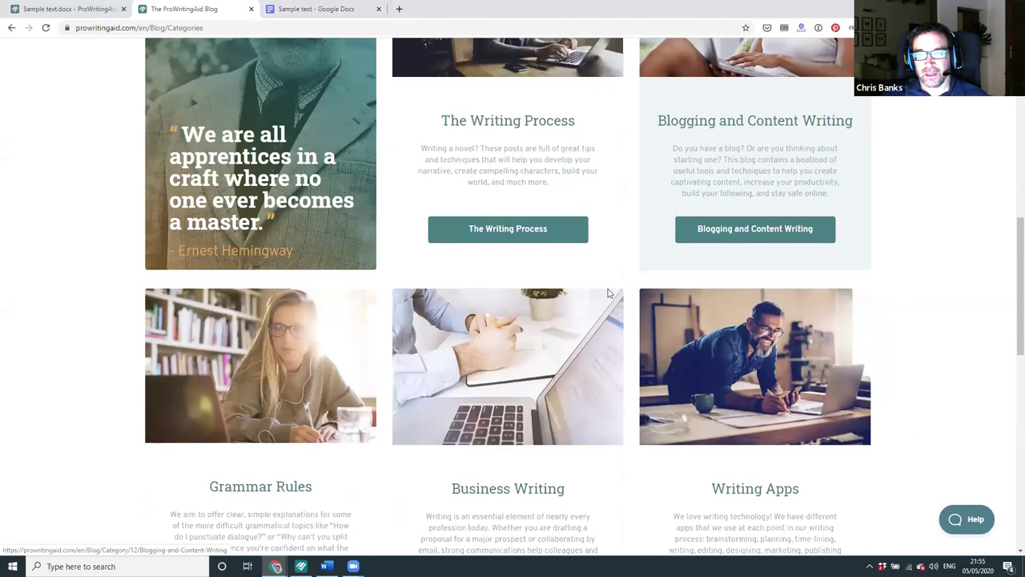
scroll(515, 425, down, 4)
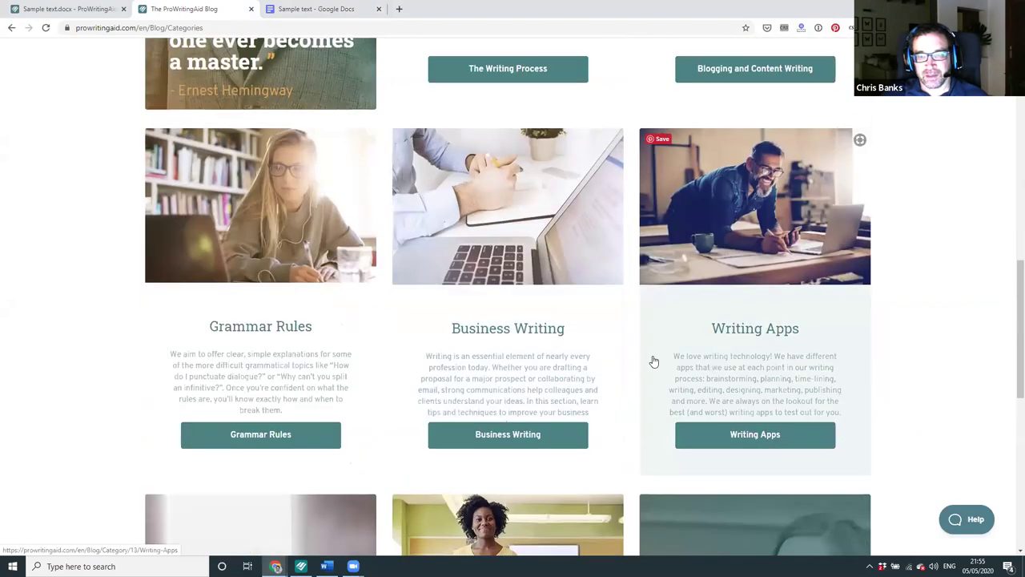
scroll(604, 366, down, 6)
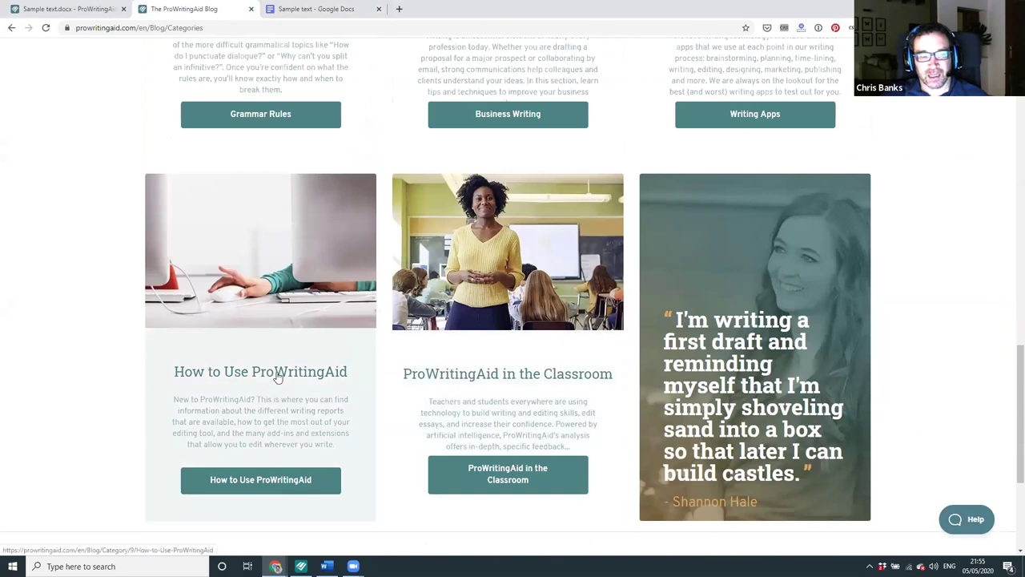
click(277, 377)
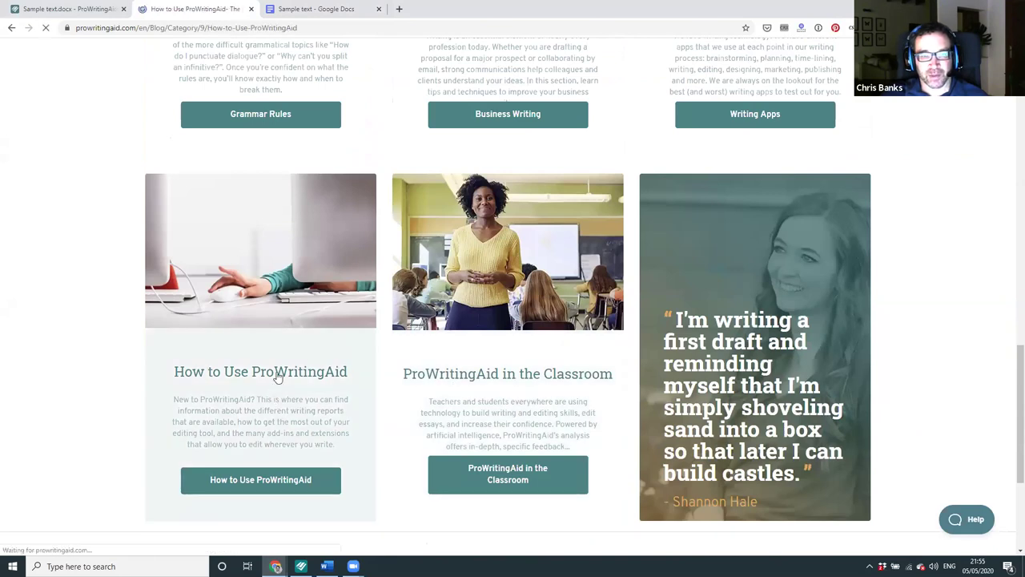
Examine the articles in the How to Use ProWritingAid category, including the Word add-in, passive voice and sticky sentences guides.
scroll(590, 243, down, 2)
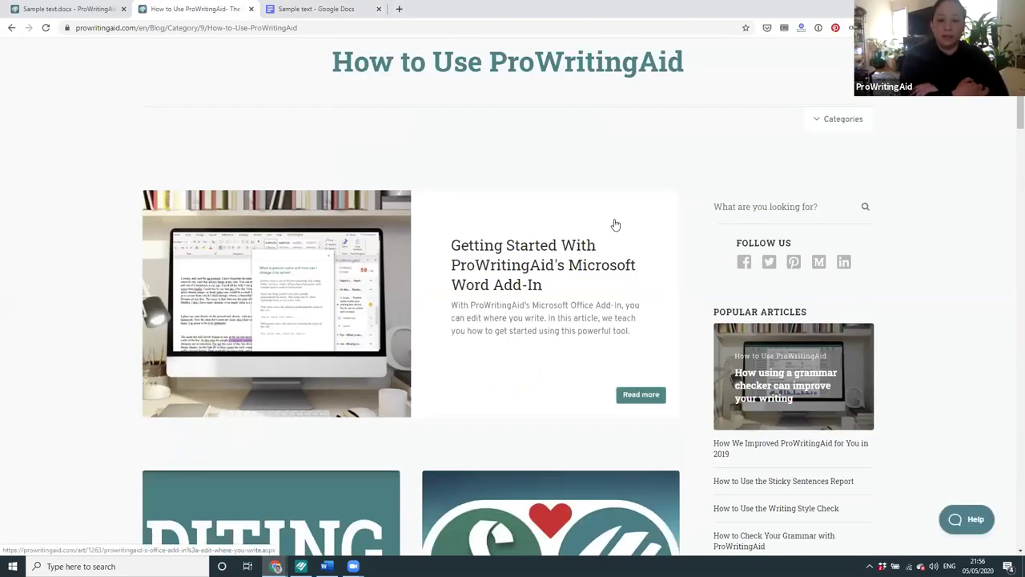
scroll(574, 239, down, 2)
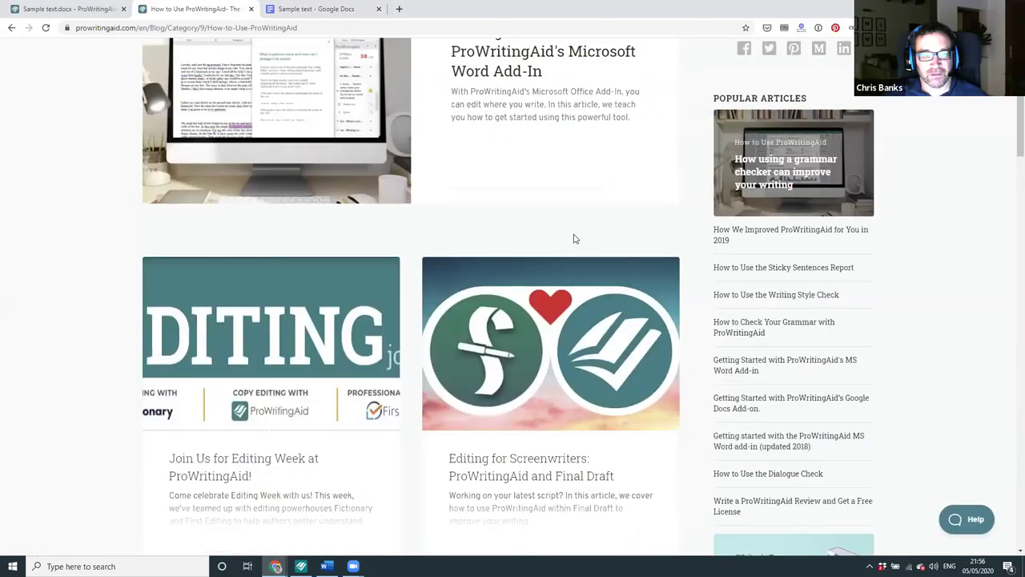
scroll(573, 238, up, 1)
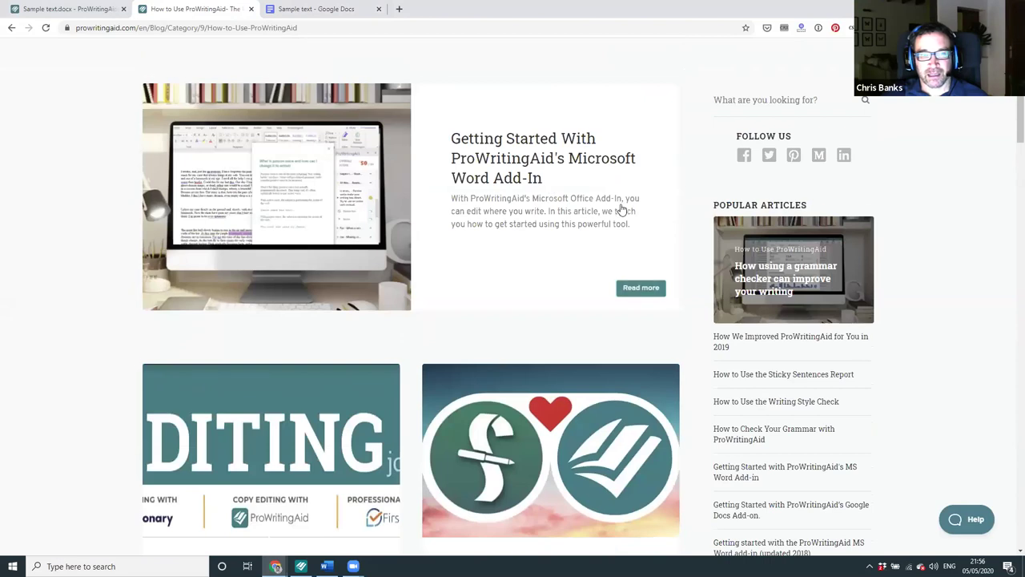
scroll(618, 208, down, 3)
scroll(618, 208, down, 3)
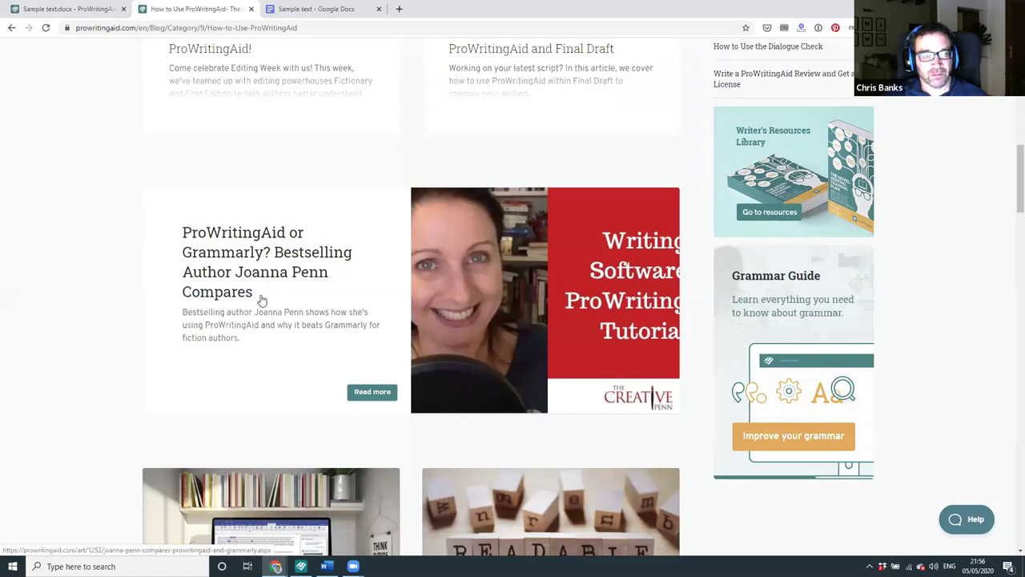
scroll(259, 300, down, 2)
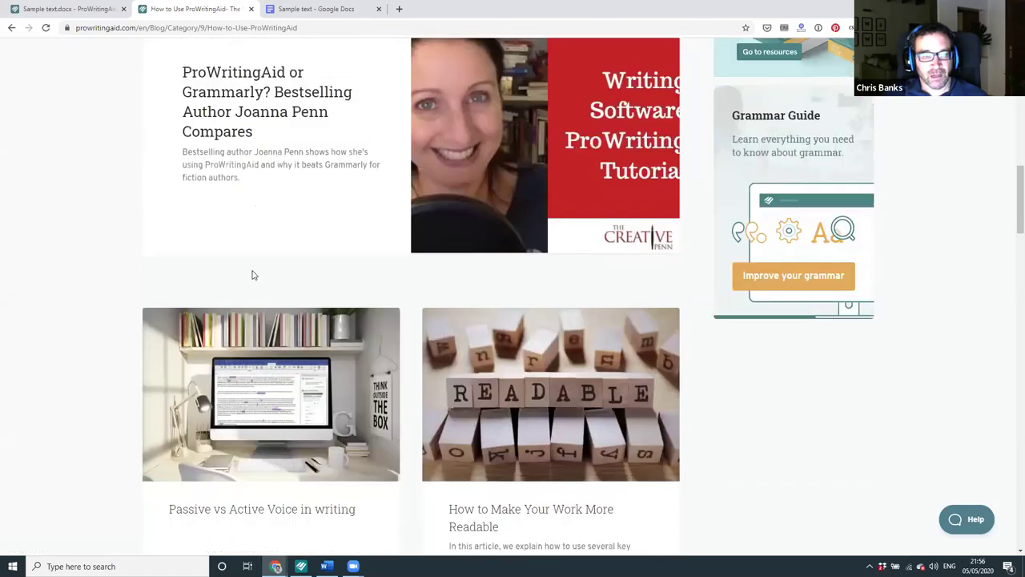
scroll(213, 224, down, 1)
scroll(215, 227, down, 3)
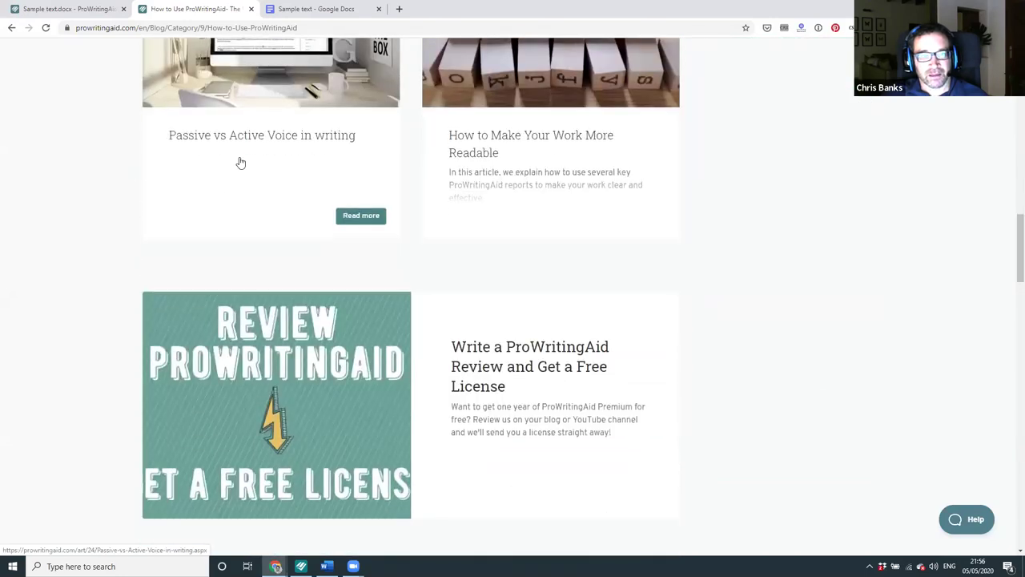
scroll(240, 163, down, 5)
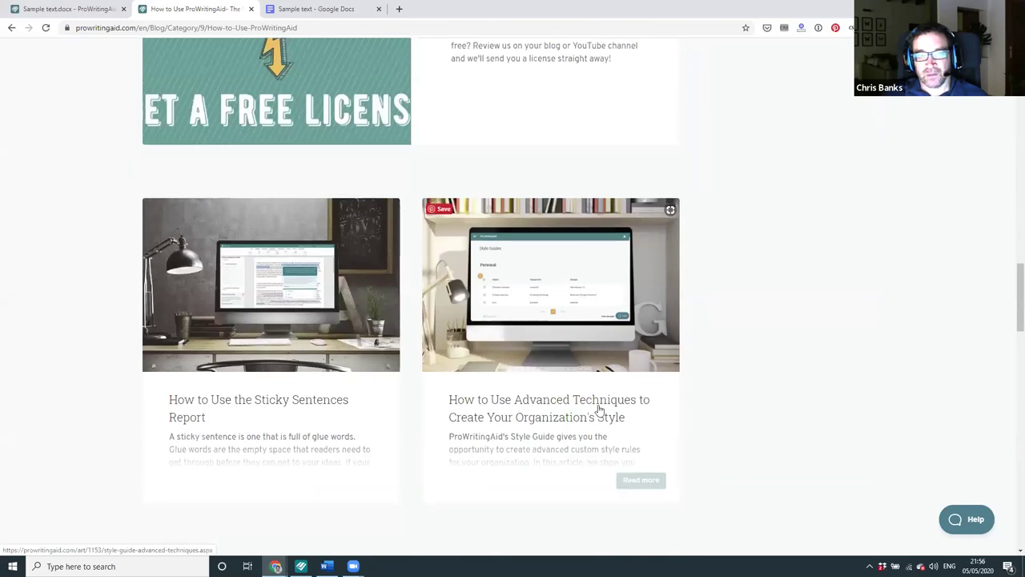
scroll(521, 342, up, 14)
scroll(825, 362, down, 3)
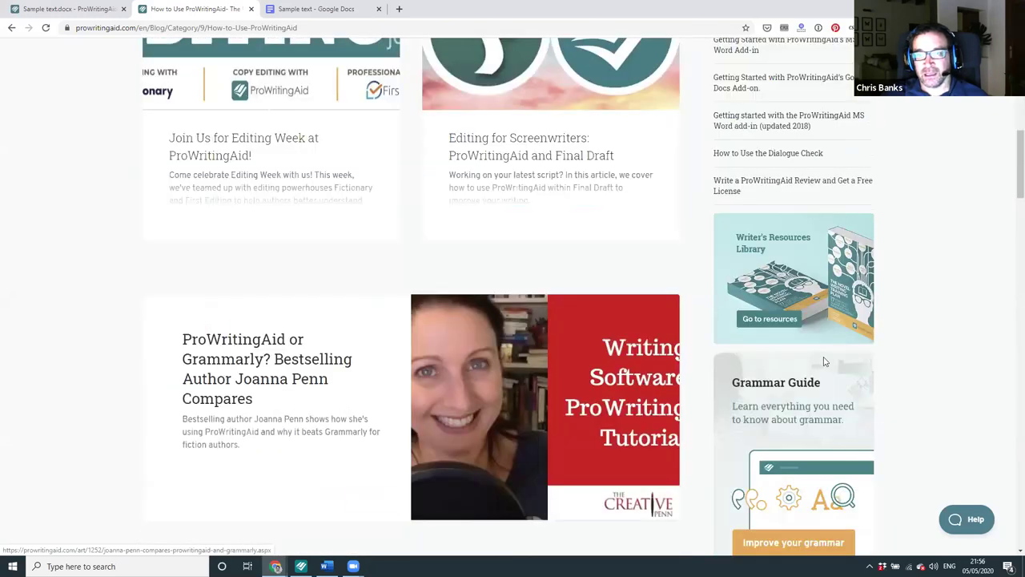
Open the Writer's Resources Library and look through the e-books and guides it offers.
click(767, 279)
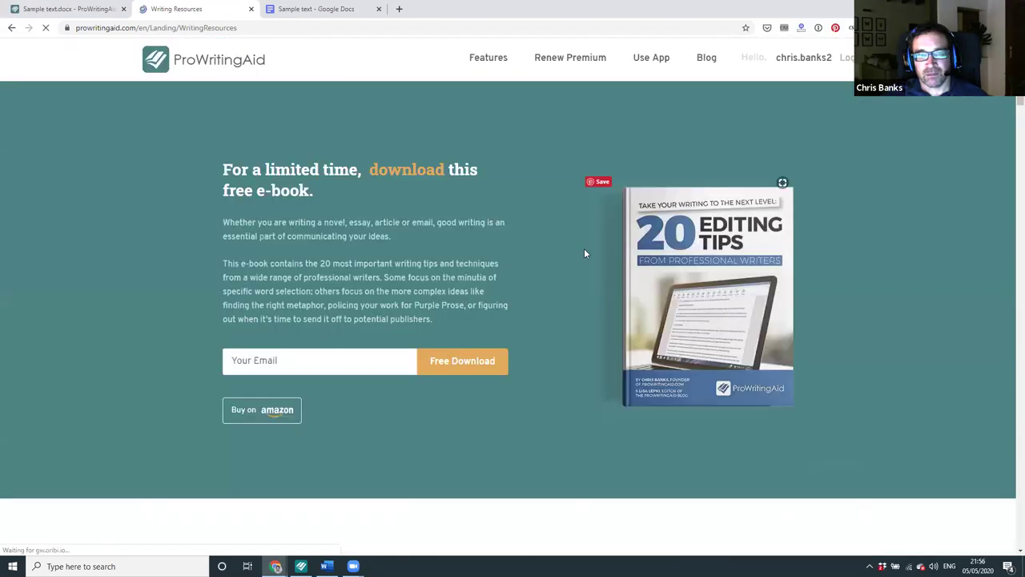
scroll(625, 258, down, 2)
scroll(625, 258, down, 15)
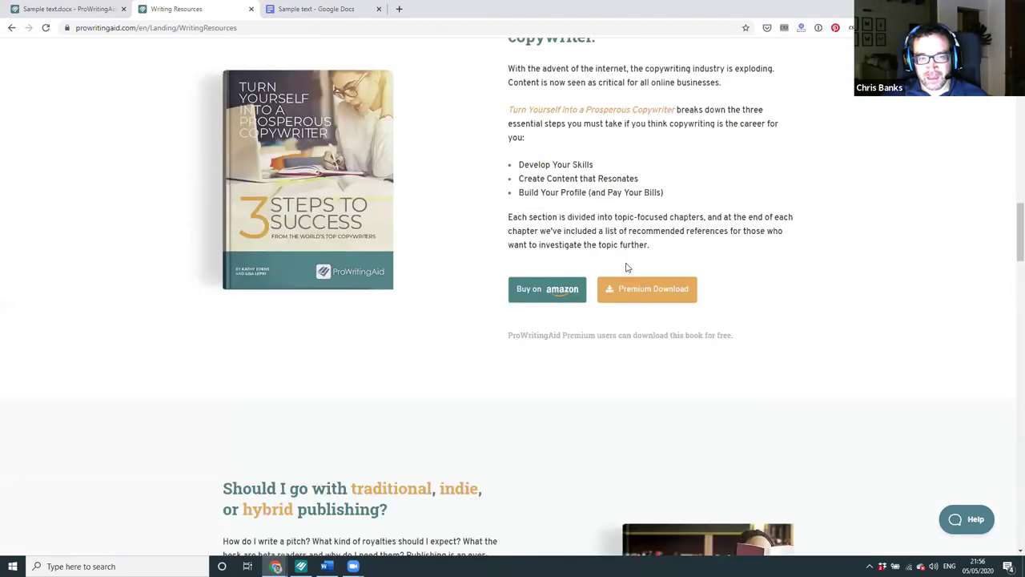
scroll(627, 268, down, 14)
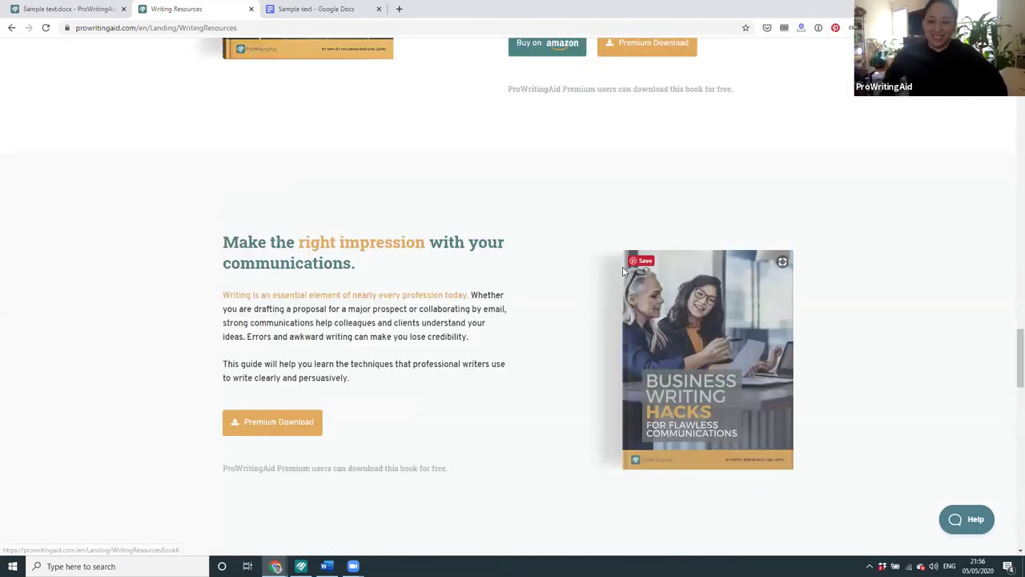
scroll(623, 271, down, 12)
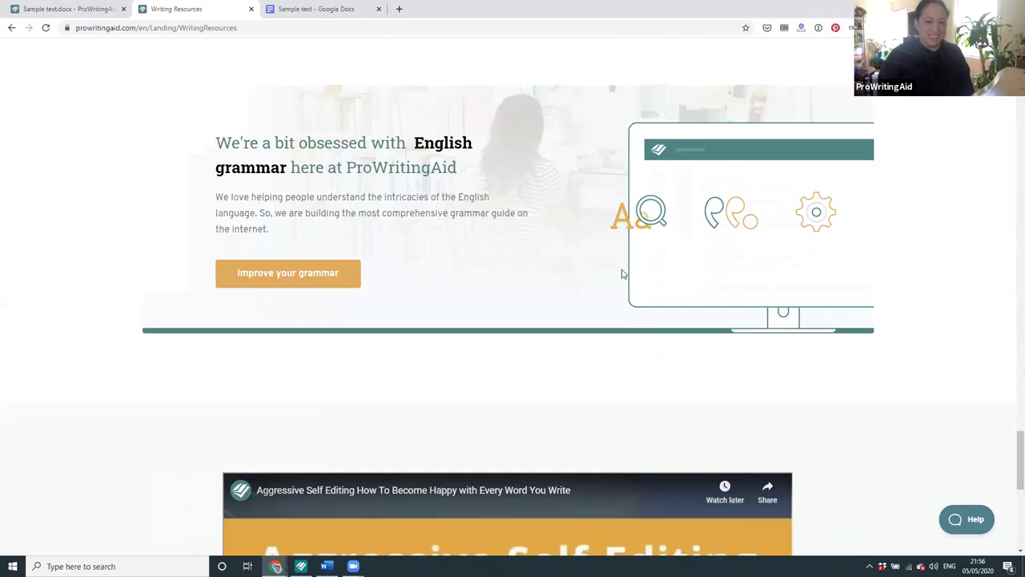
scroll(623, 274, up, 6)
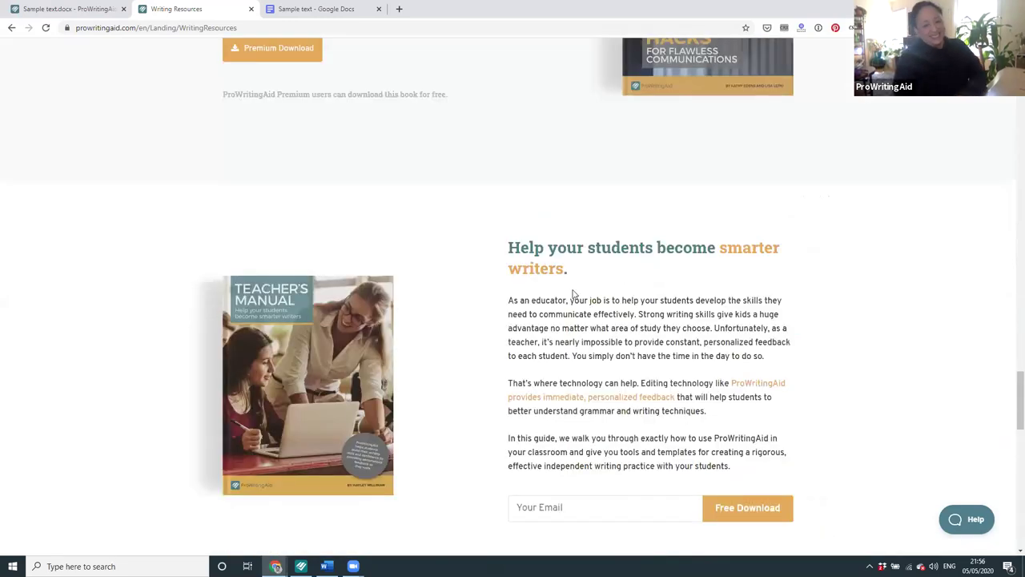
scroll(574, 293, down, 1)
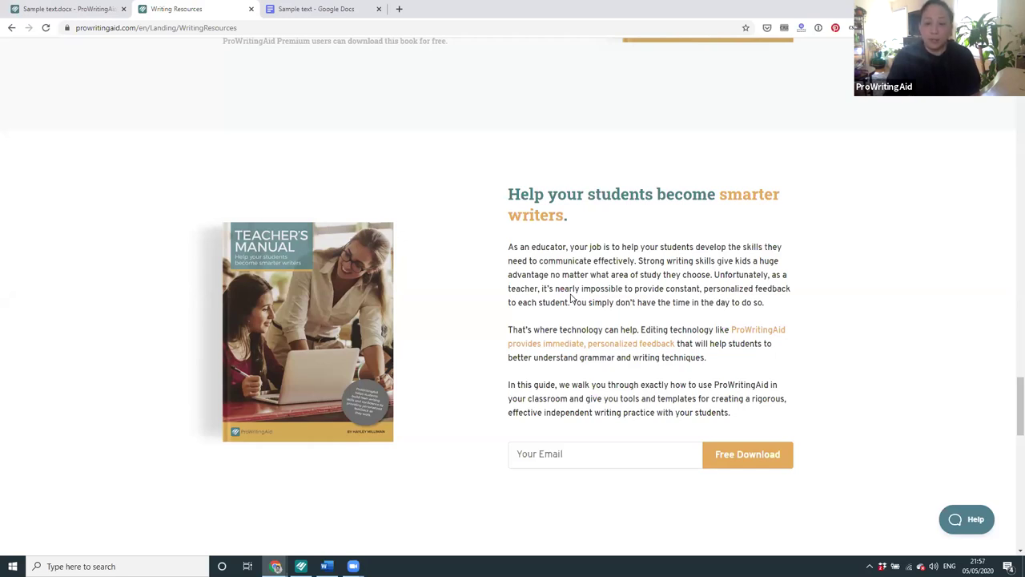
scroll(571, 297, up, 5)
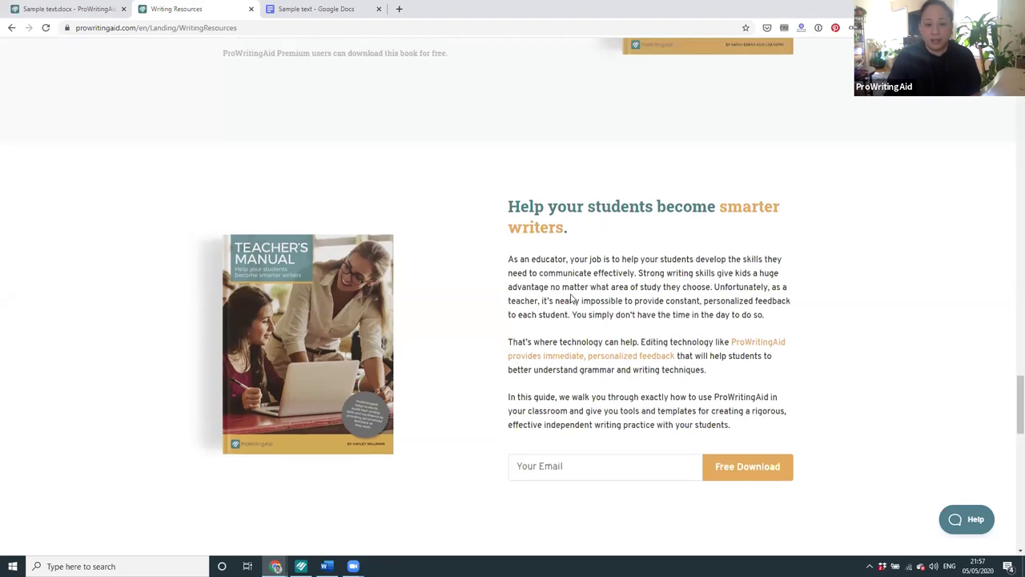
scroll(571, 298, up, 9)
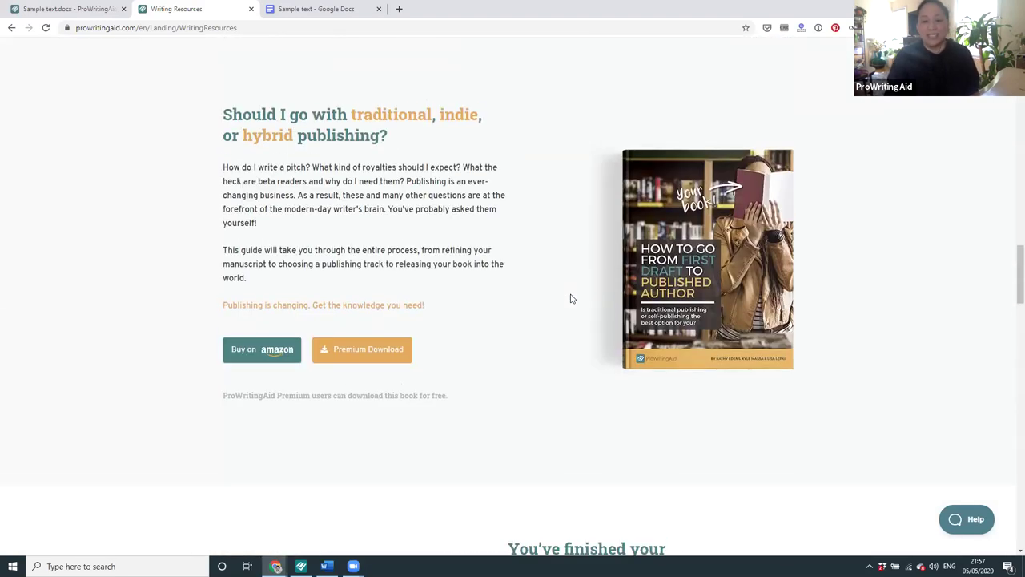
scroll(571, 298, up, 8)
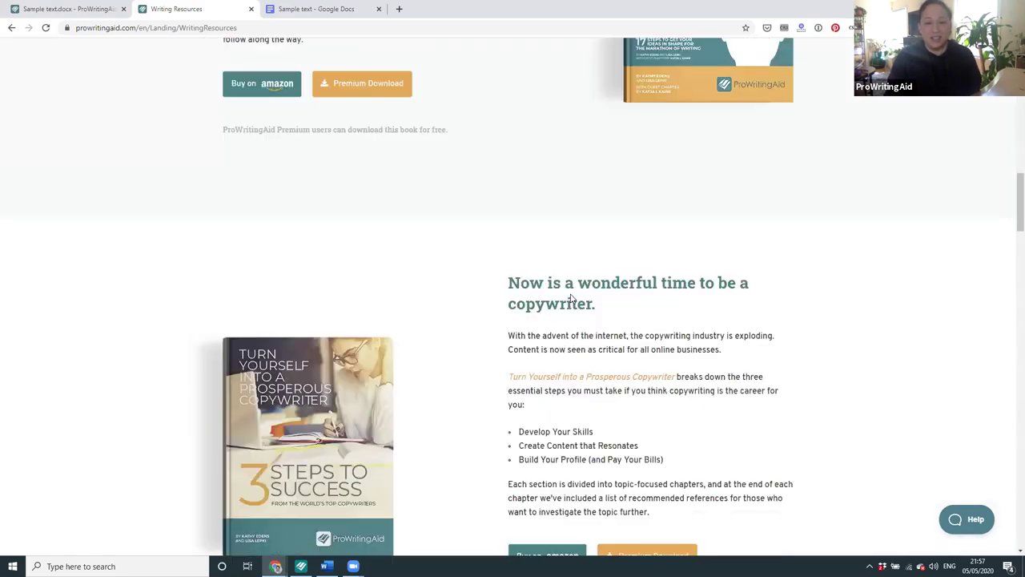
Look back over the e-books on the Writing Resources page, up to the free 20 Editing Tips download.
scroll(571, 298, up, 4)
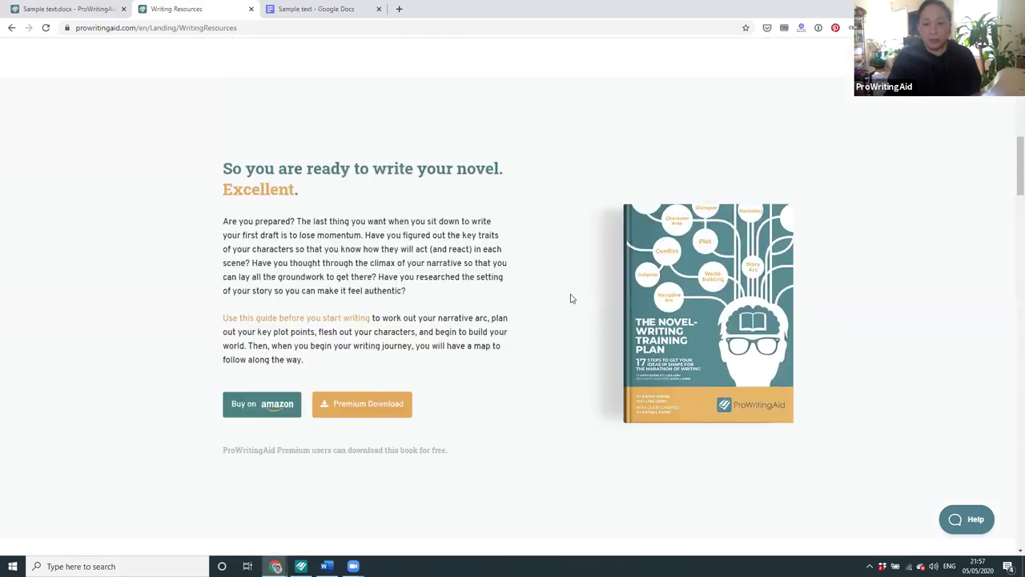
scroll(571, 298, up, 4)
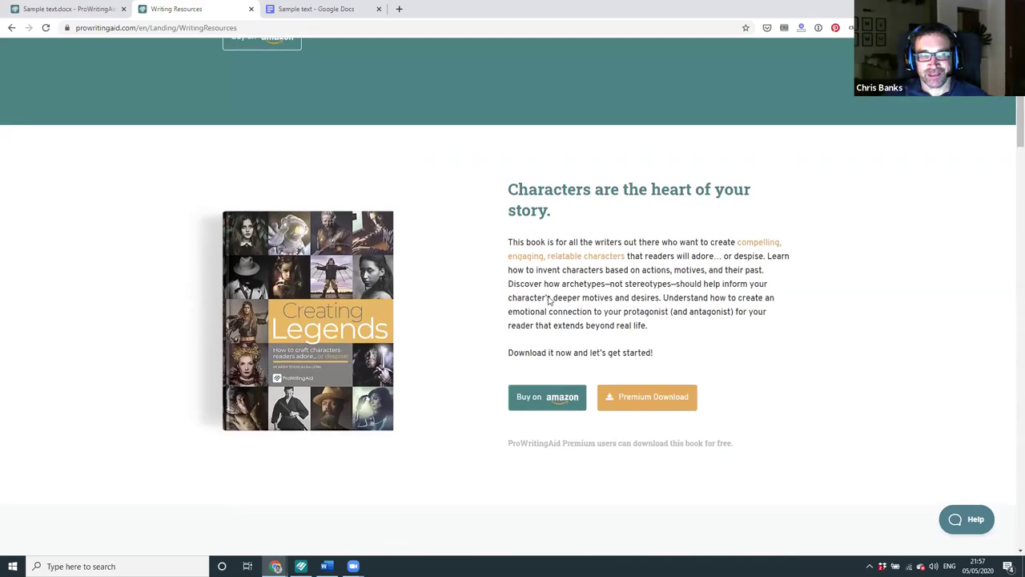
scroll(546, 298, up, 3)
scroll(547, 300, up, 1)
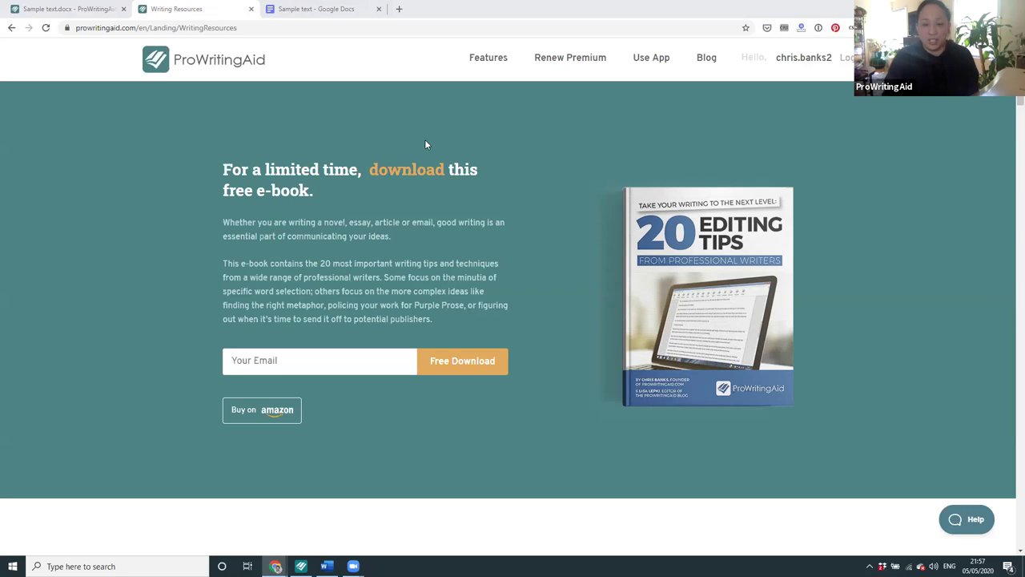
Open prowritingaid.com/art/1163/upcoming-free-writing-courses-online.aspx in a new browser tab.
click(400, 9)
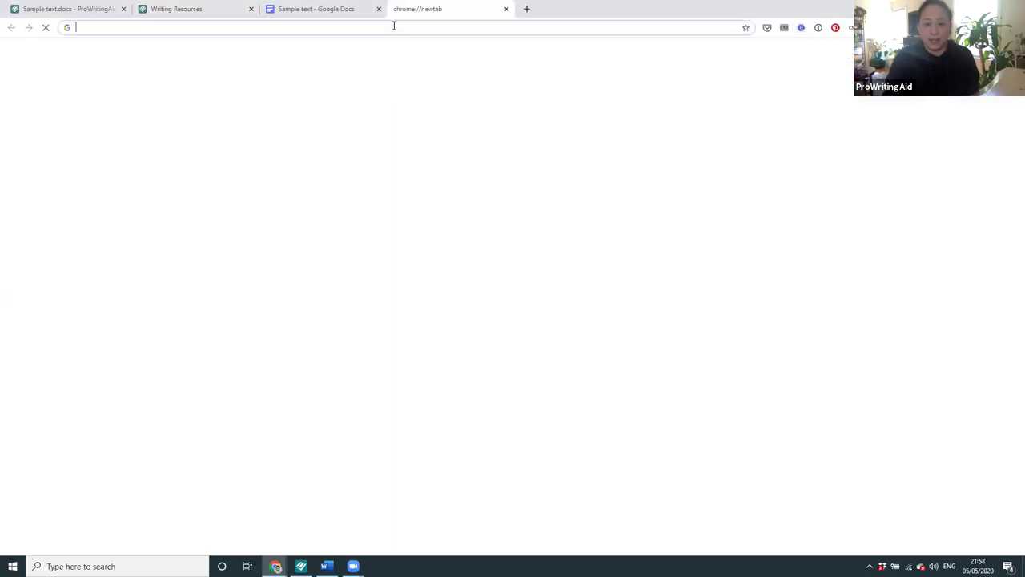
text(https://prowritingaid.com/art/1163/upcoming-free-writing-courses-online.aspx)
key(Return)
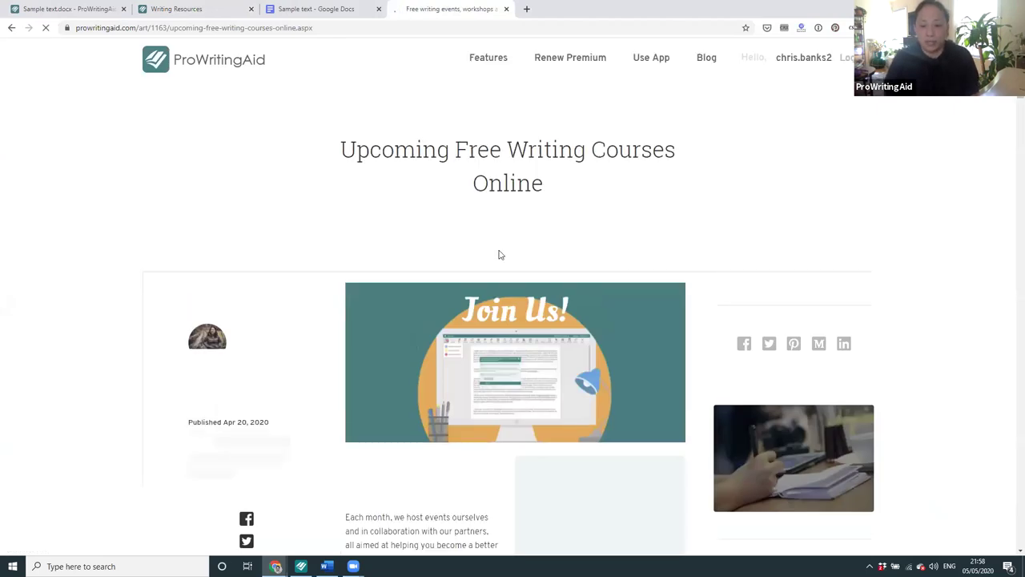
Look through the May events on the Upcoming Free Writing Courses Online page, from the May 5 ProWritingAid 101 to the May 19 writing slump session.
scroll(499, 251, down, 3)
scroll(495, 253, down, 4)
scroll(495, 253, down, 5)
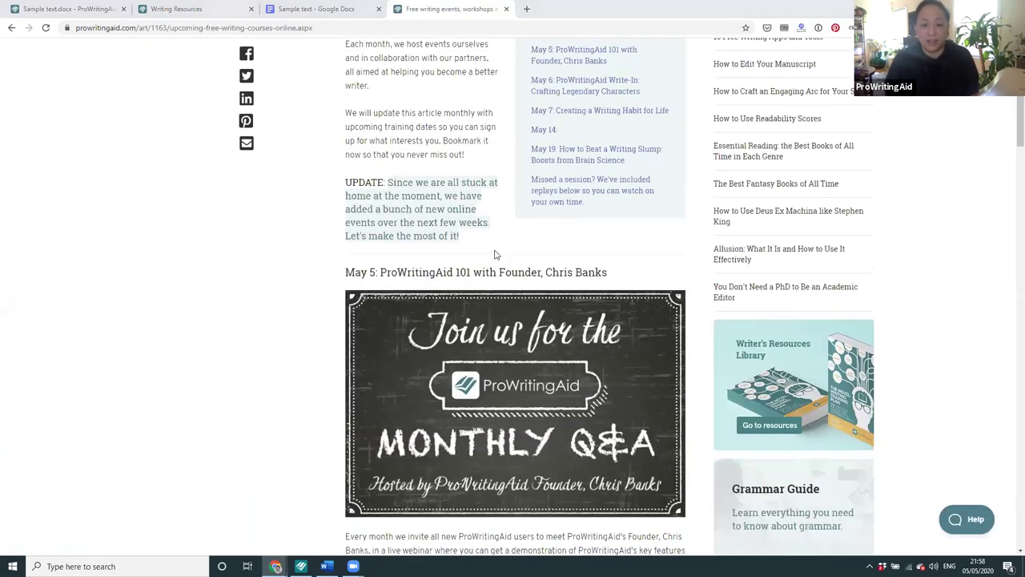
scroll(478, 258, down, 1)
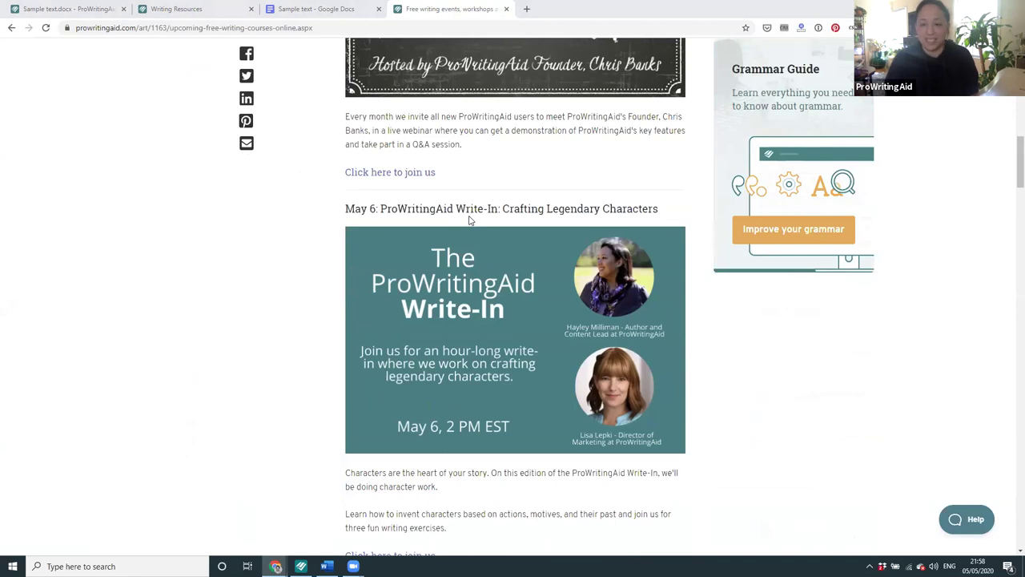
scroll(470, 220, down, 3)
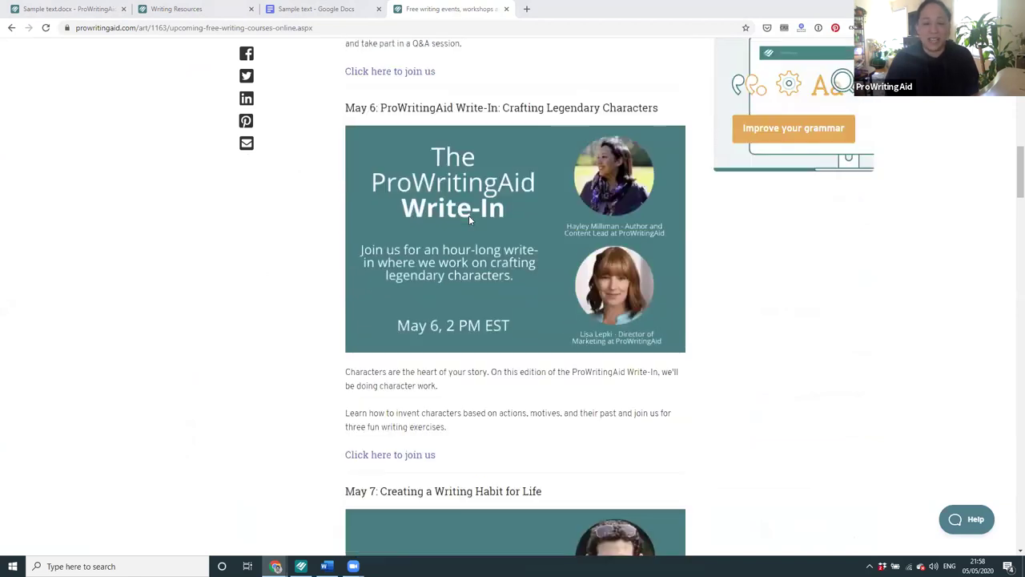
scroll(469, 220, down, 2)
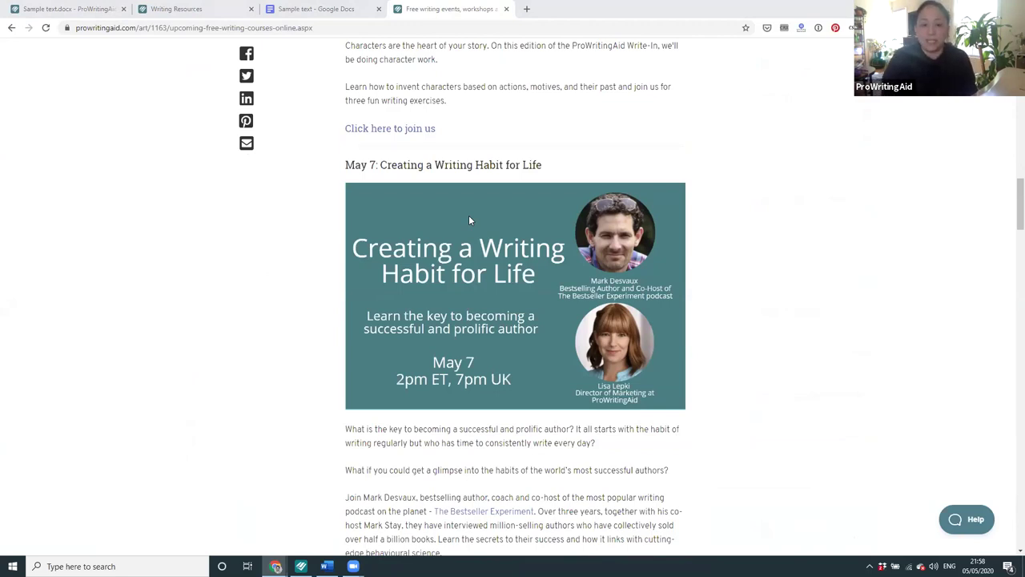
scroll(471, 221, down, 6)
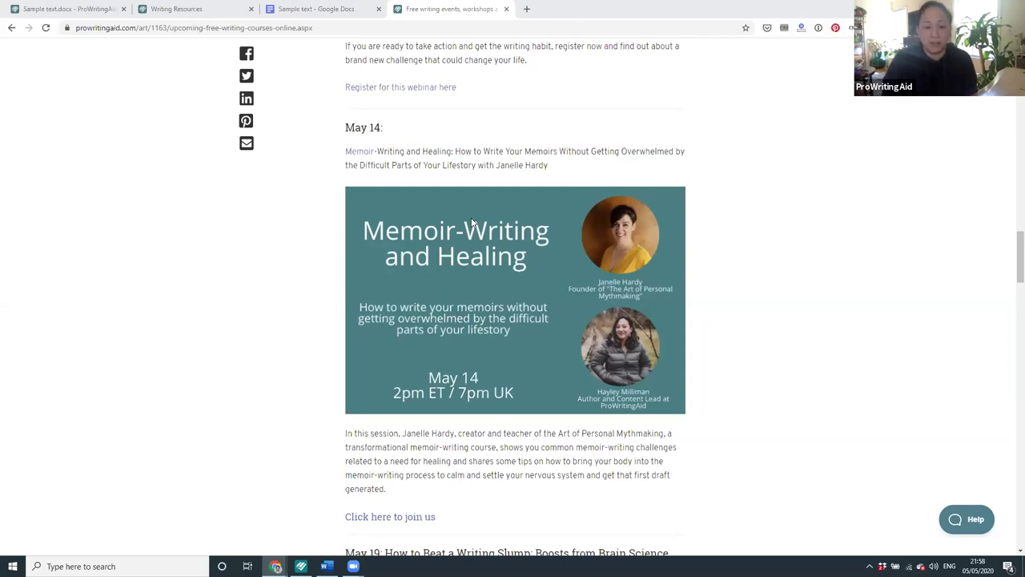
scroll(472, 223, down, 4)
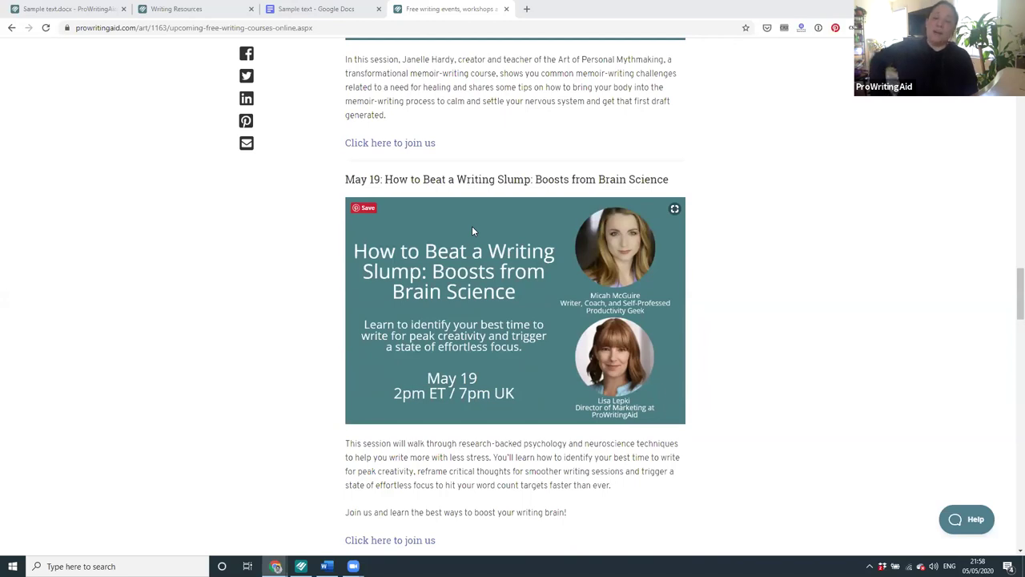
scroll(472, 231, down, 1)
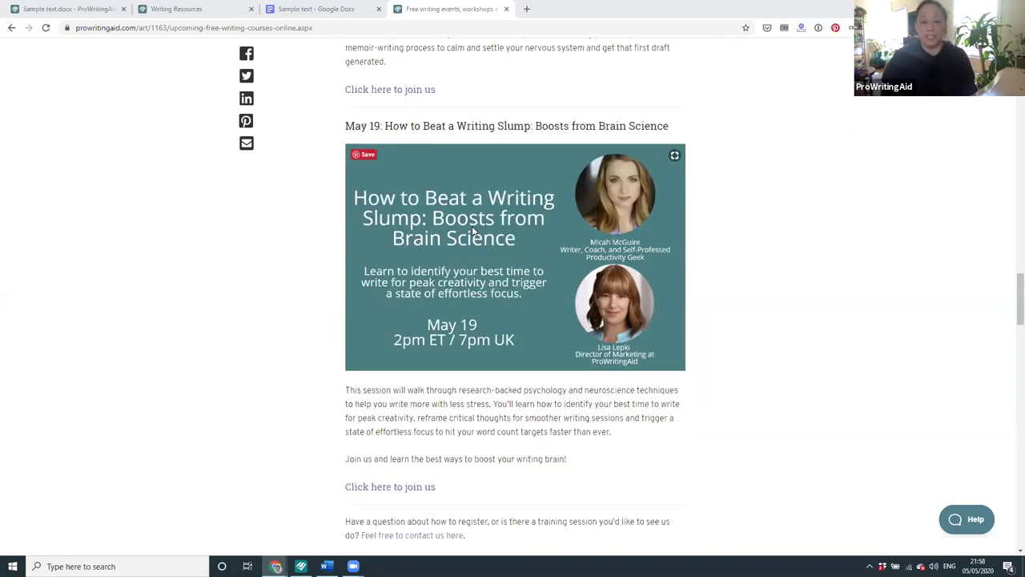
scroll(473, 231, down, 1)
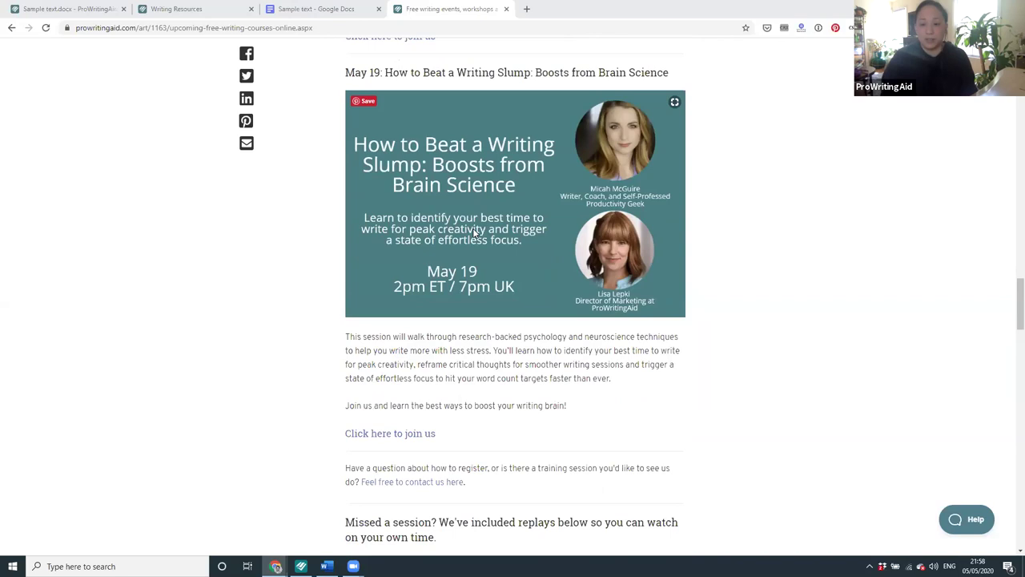
scroll(474, 232, up, 1)
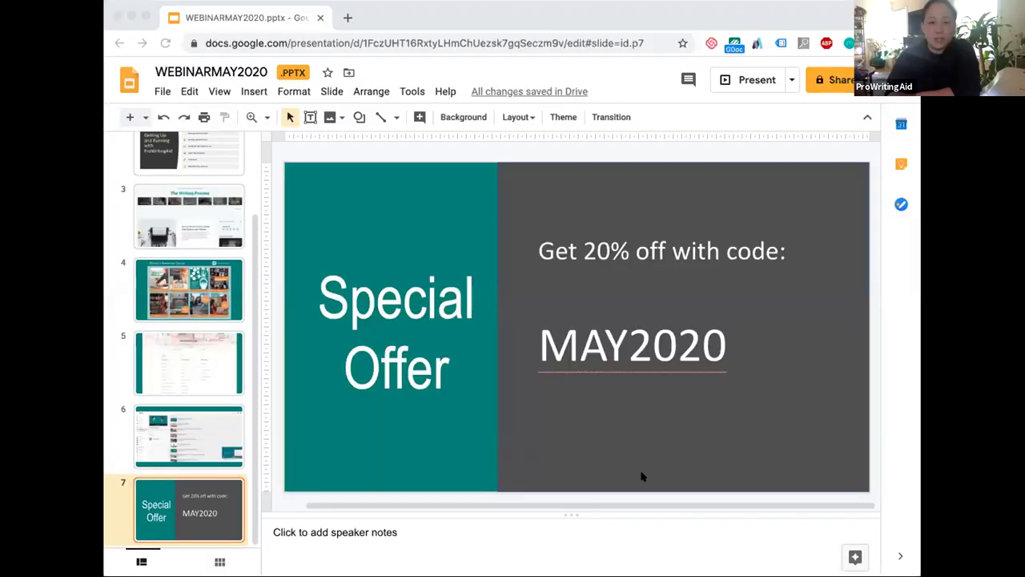
click(220, 91)
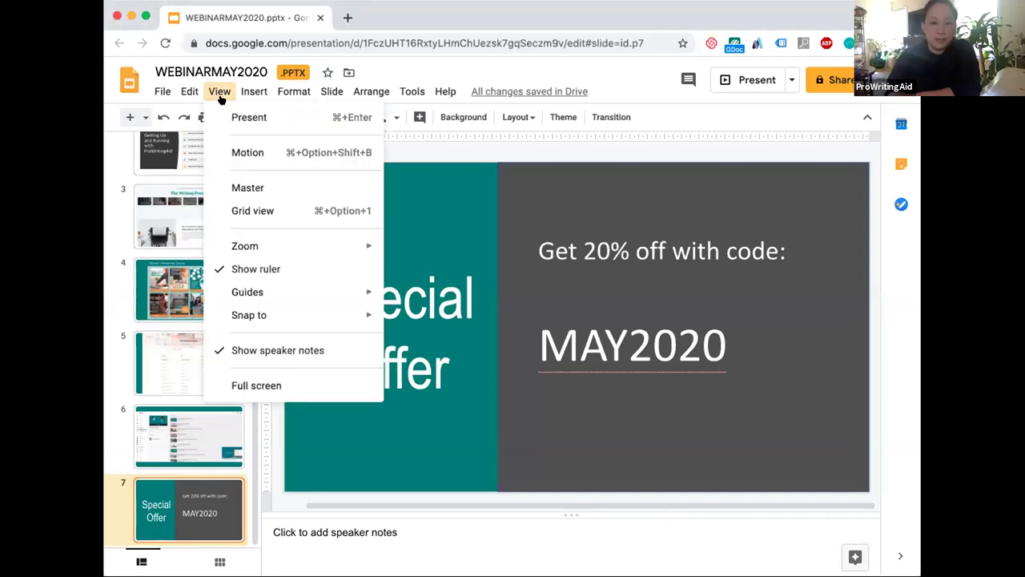
click(237, 117)
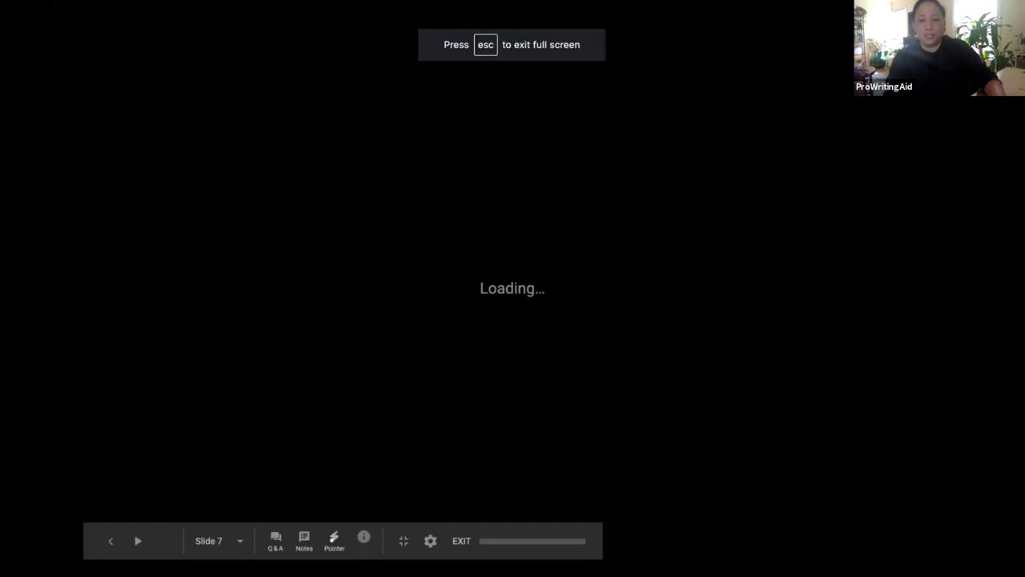
key(Escape)
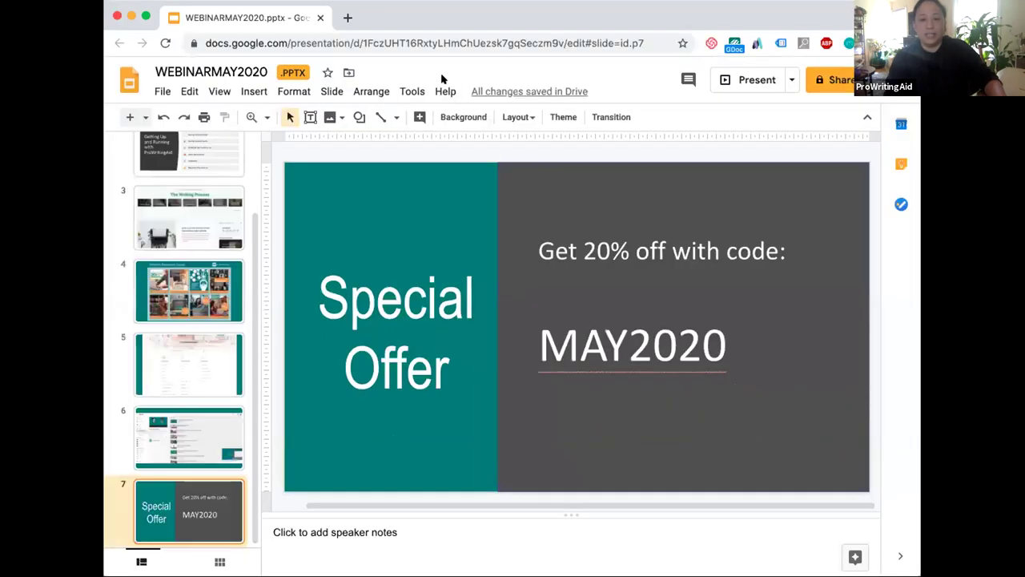
Present the Special Offer slide of the WEBINARMAY2020 presentation in full screen.
click(218, 93)
click(324, 117)
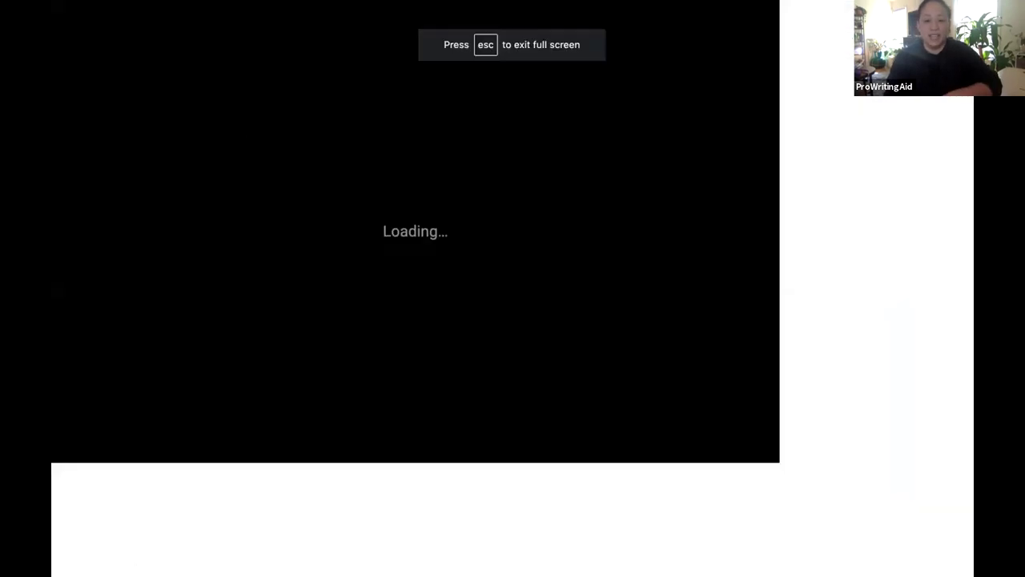